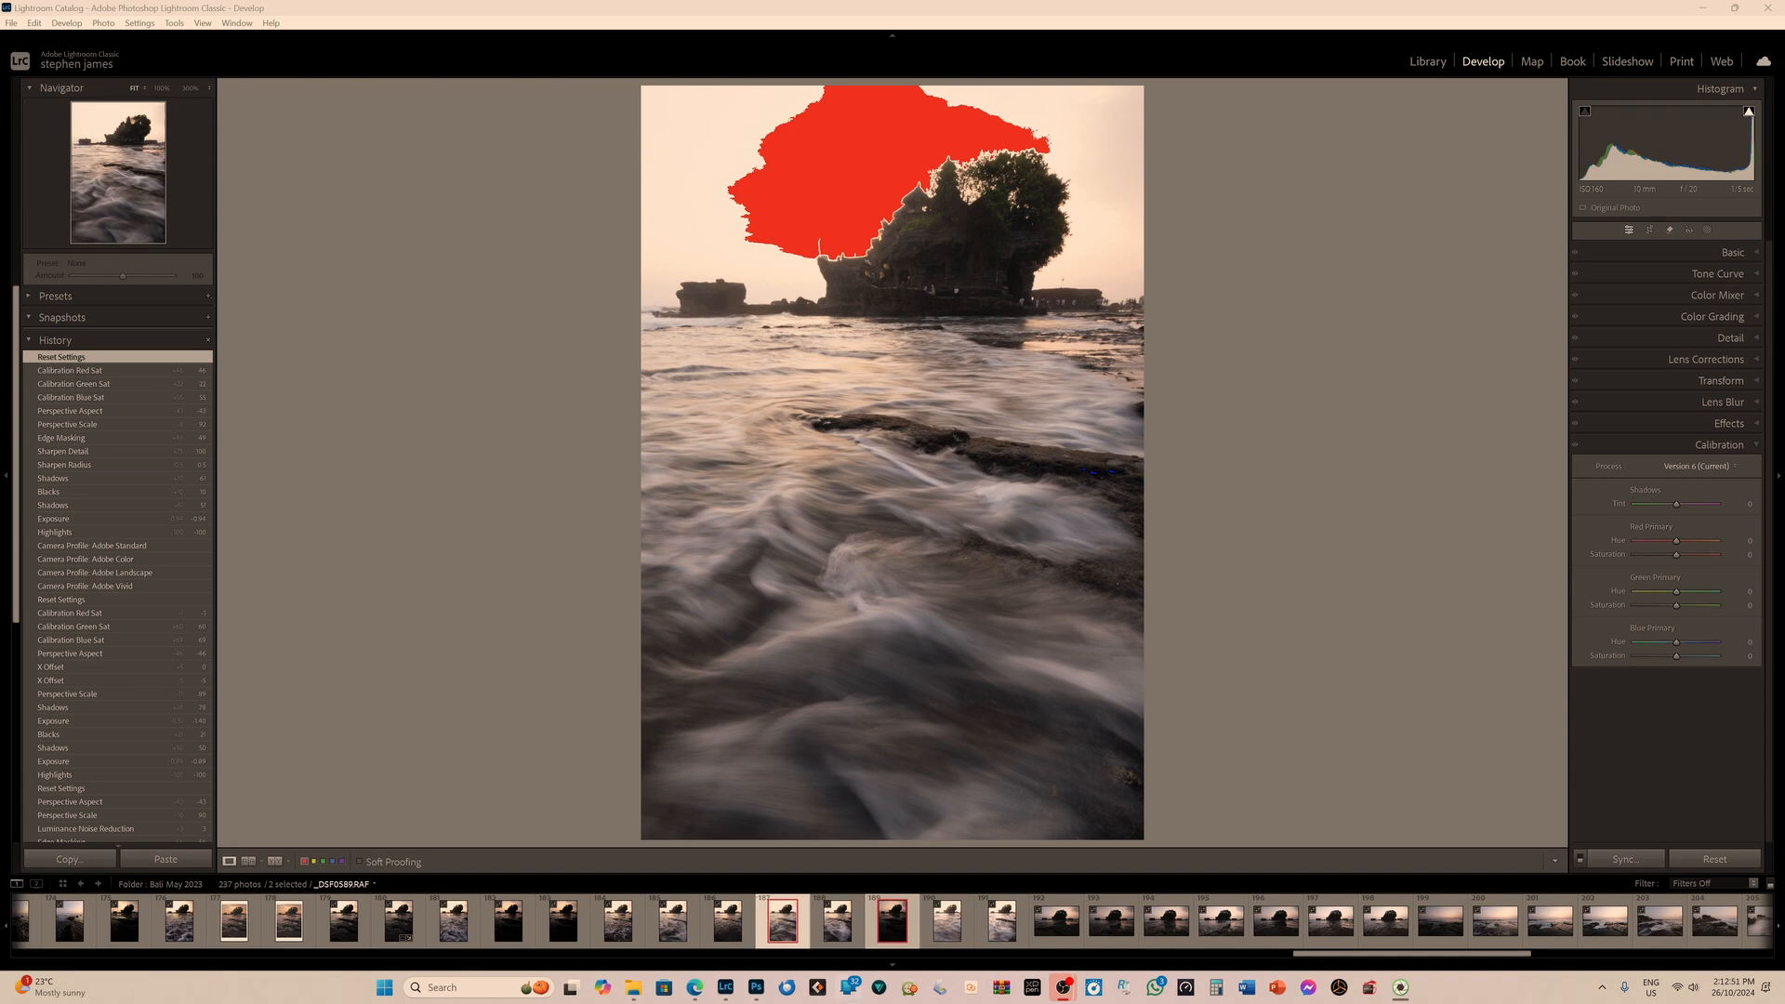
On the brighter seascape exposure, set Highlights to -100, Exposure to -0.71, Shadows to +58 and Blacks to +20.
left_click(726, 987)
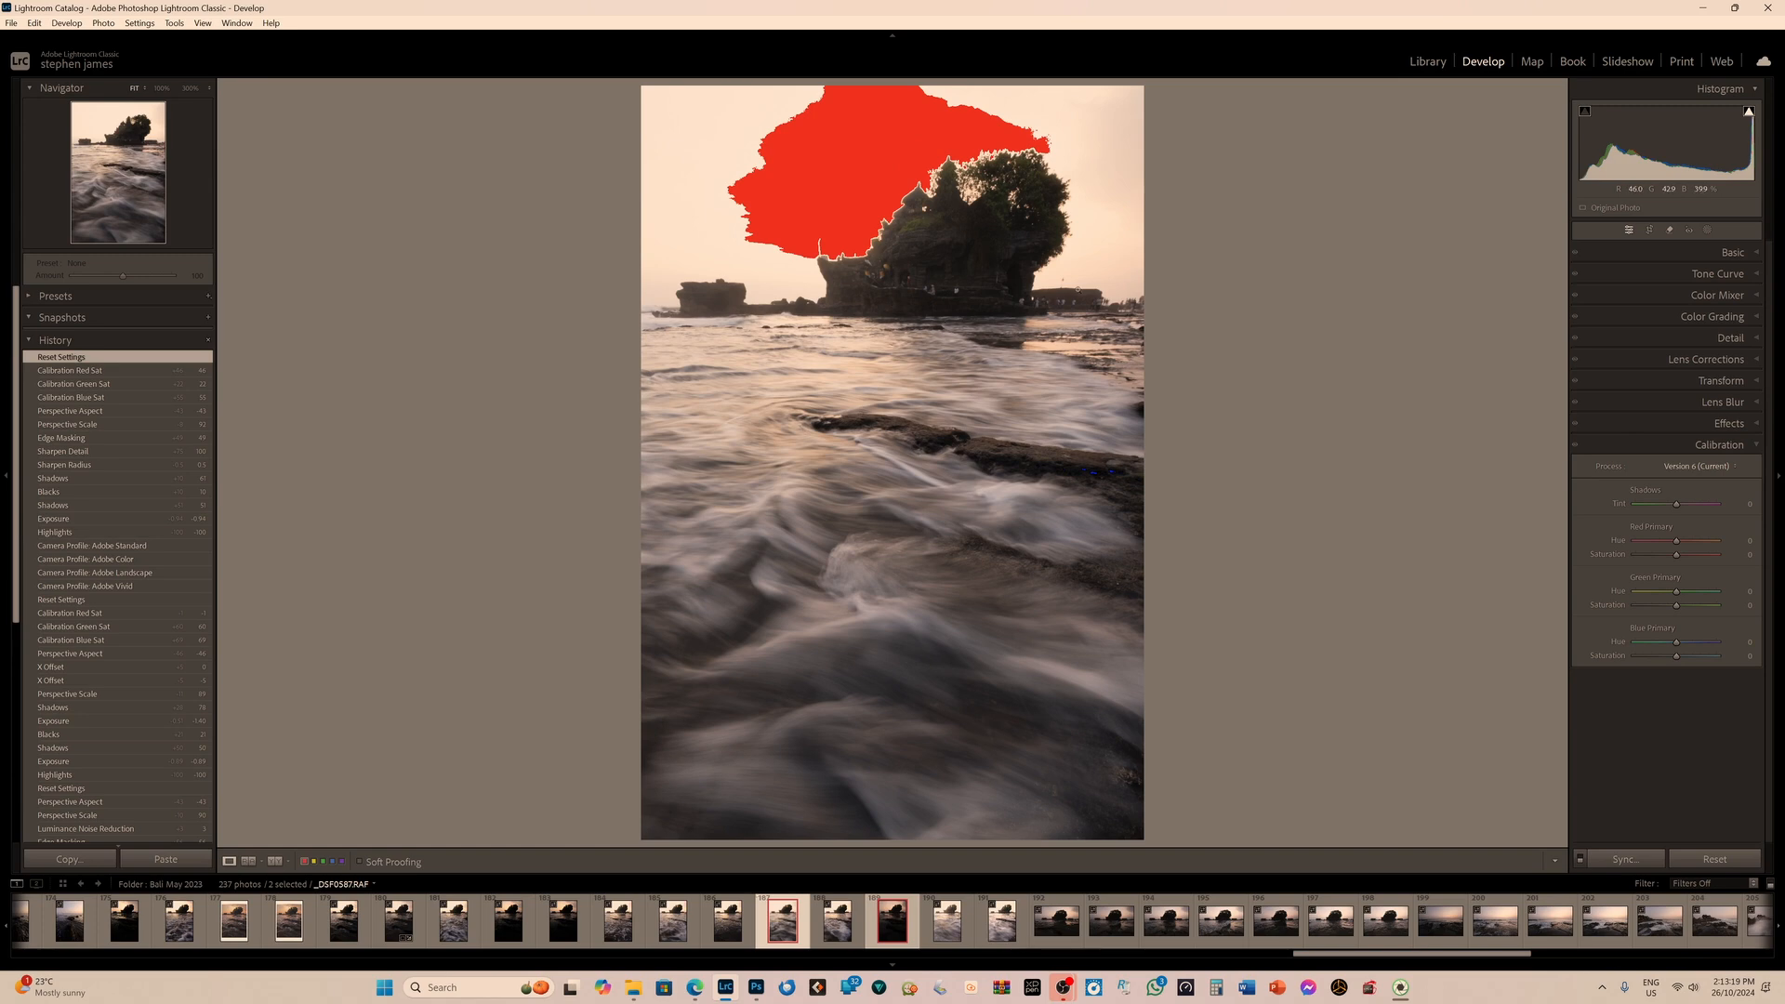
left_click(1733, 253)
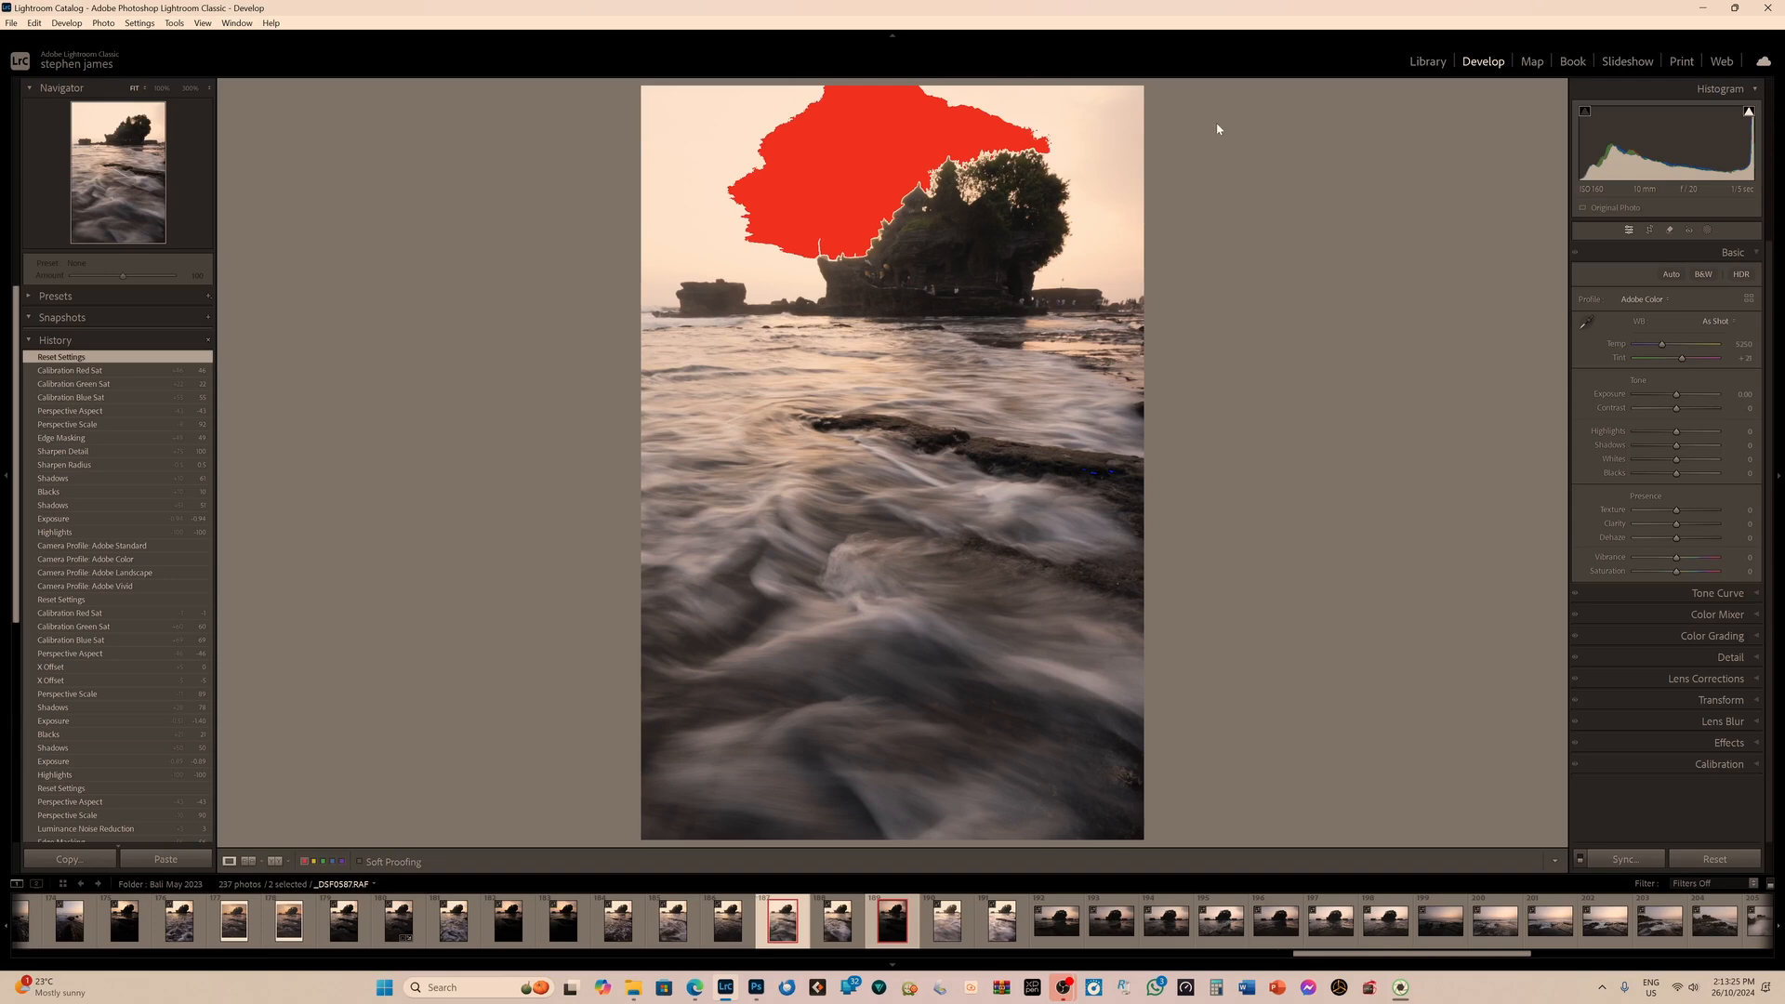
left_click(899, 927)
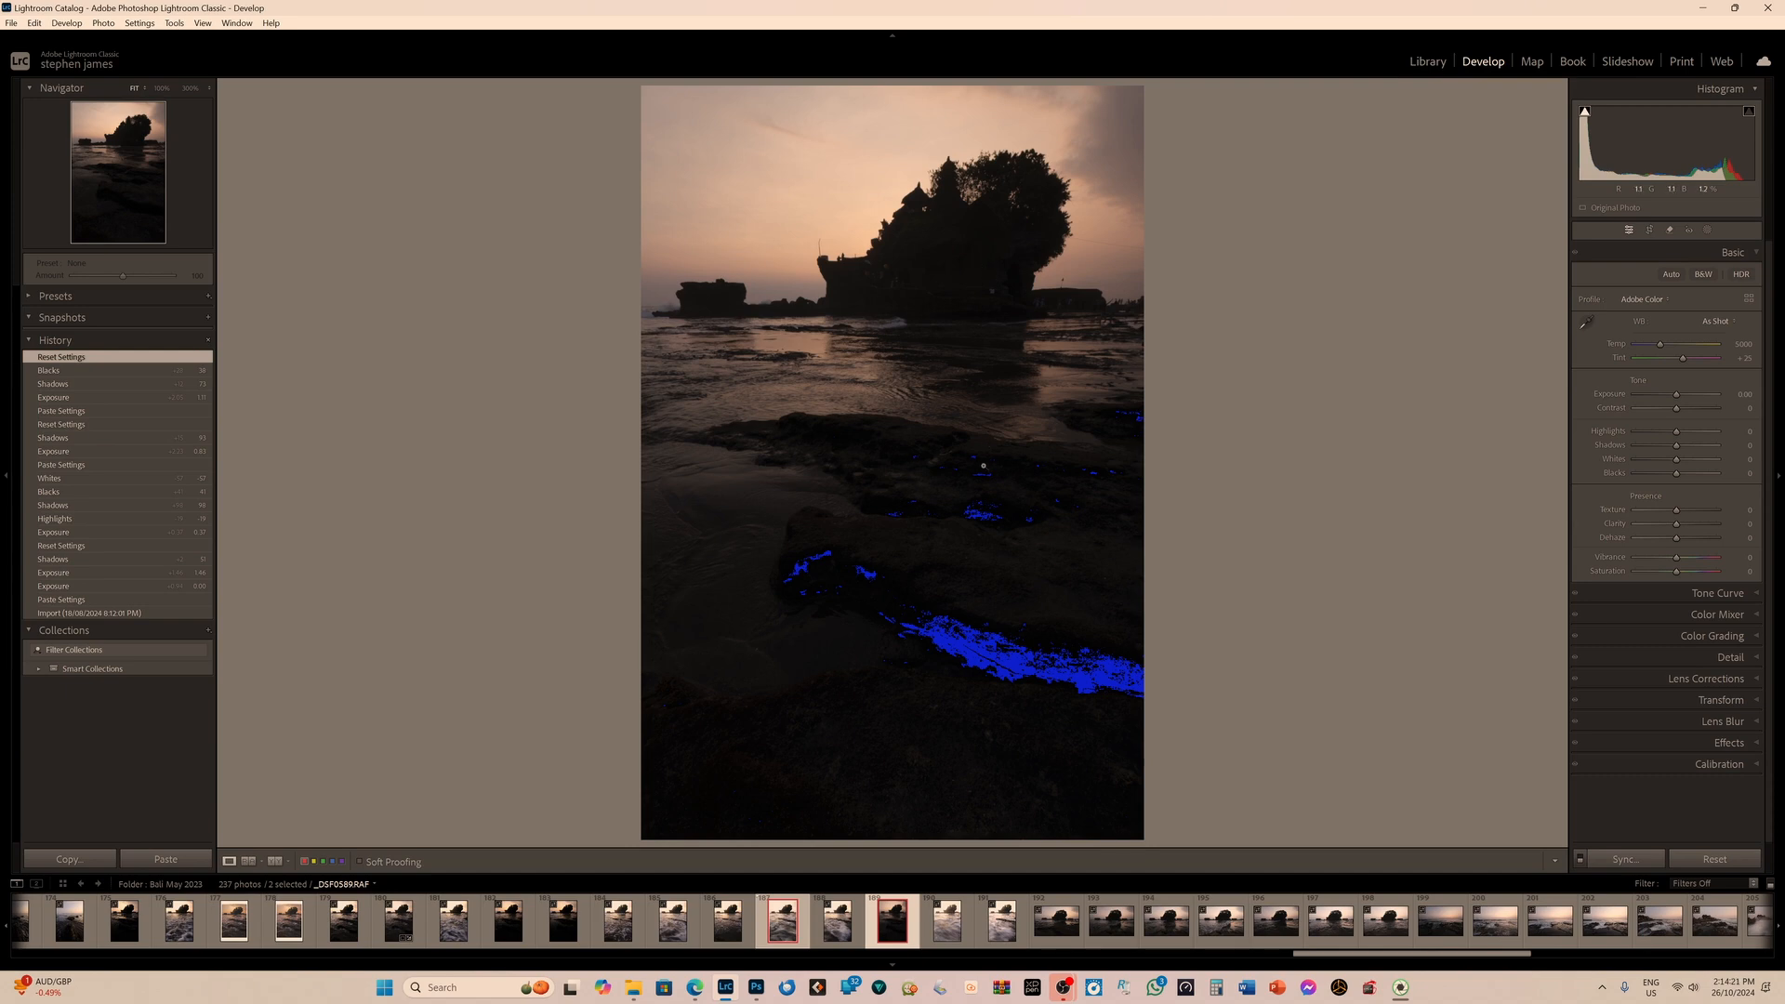
left_click(792, 925)
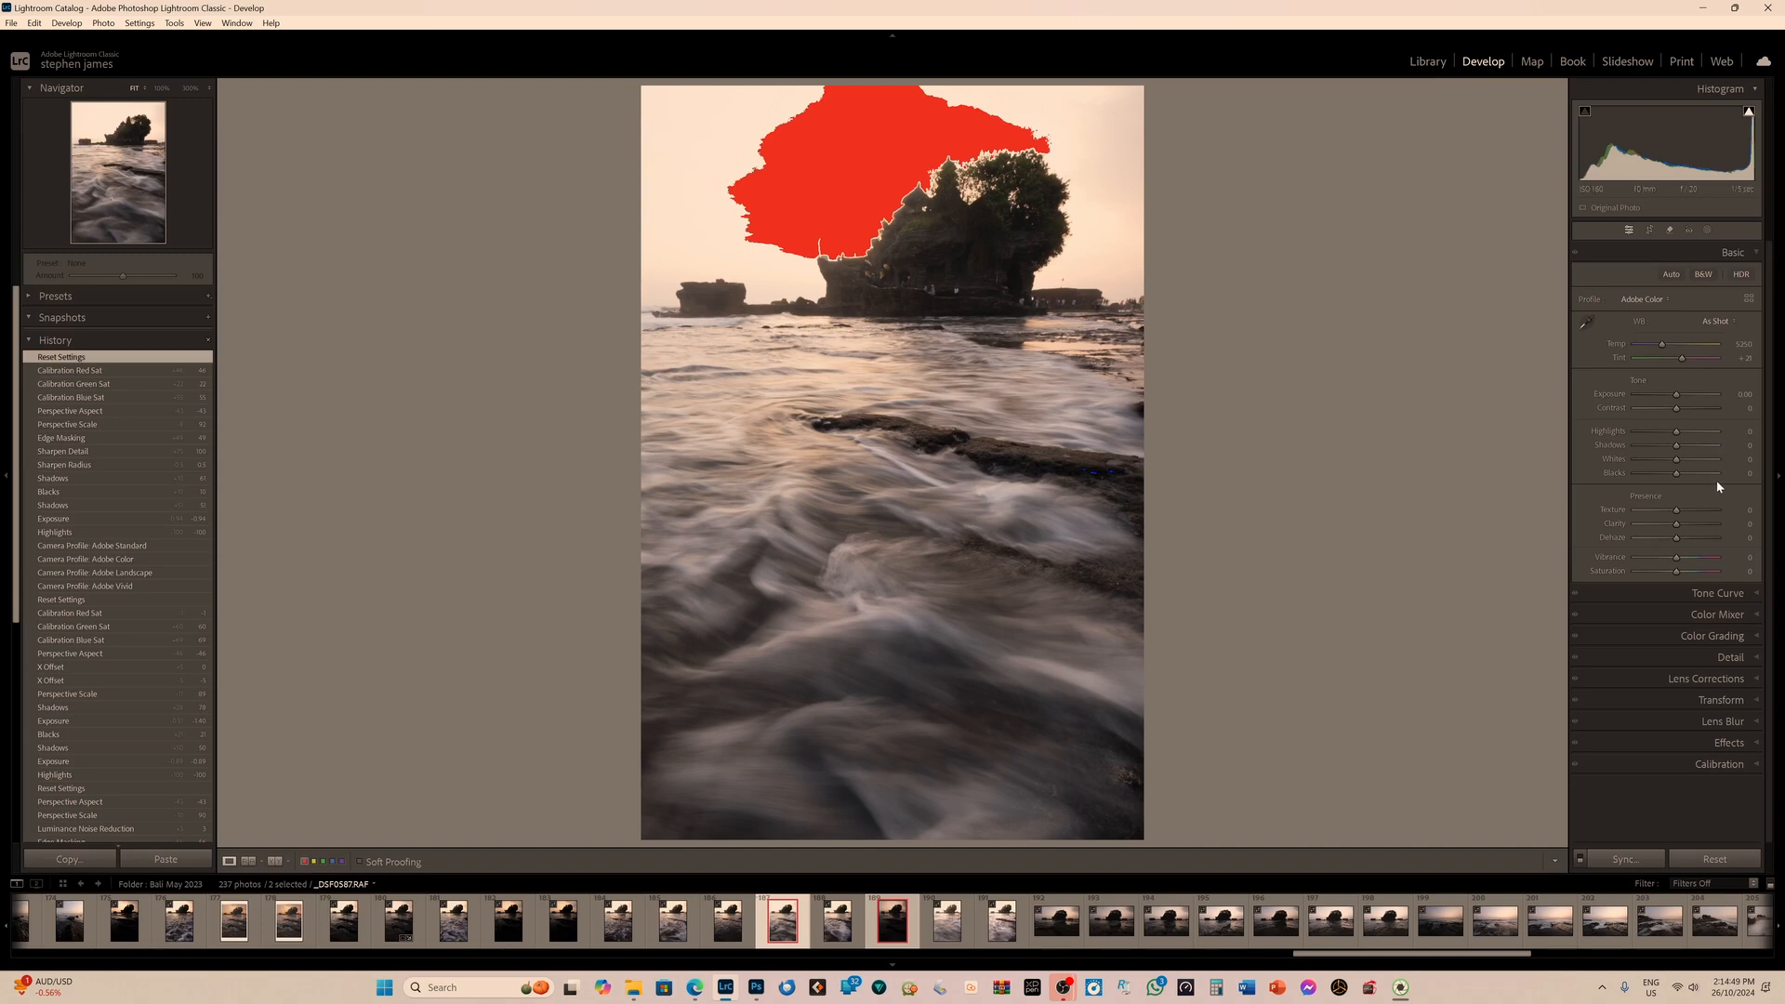
left_click_drag(1668, 431, 1553, 423)
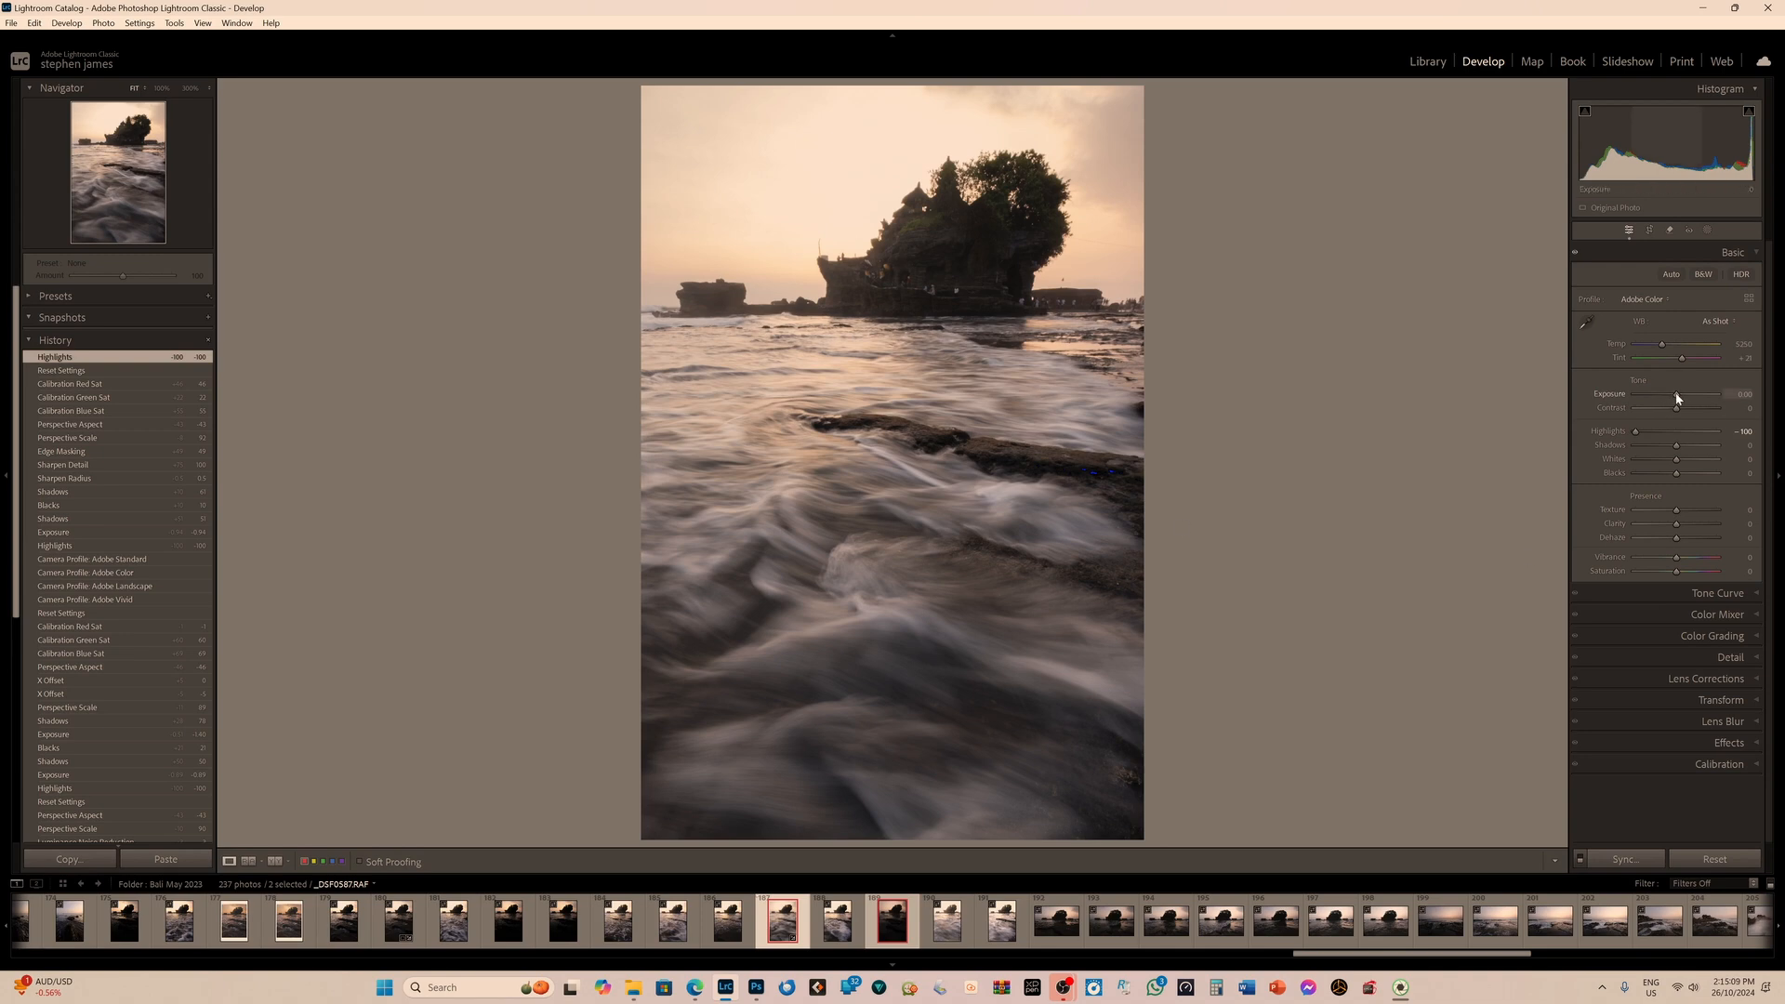
left_click_drag(1679, 398, 1700, 446)
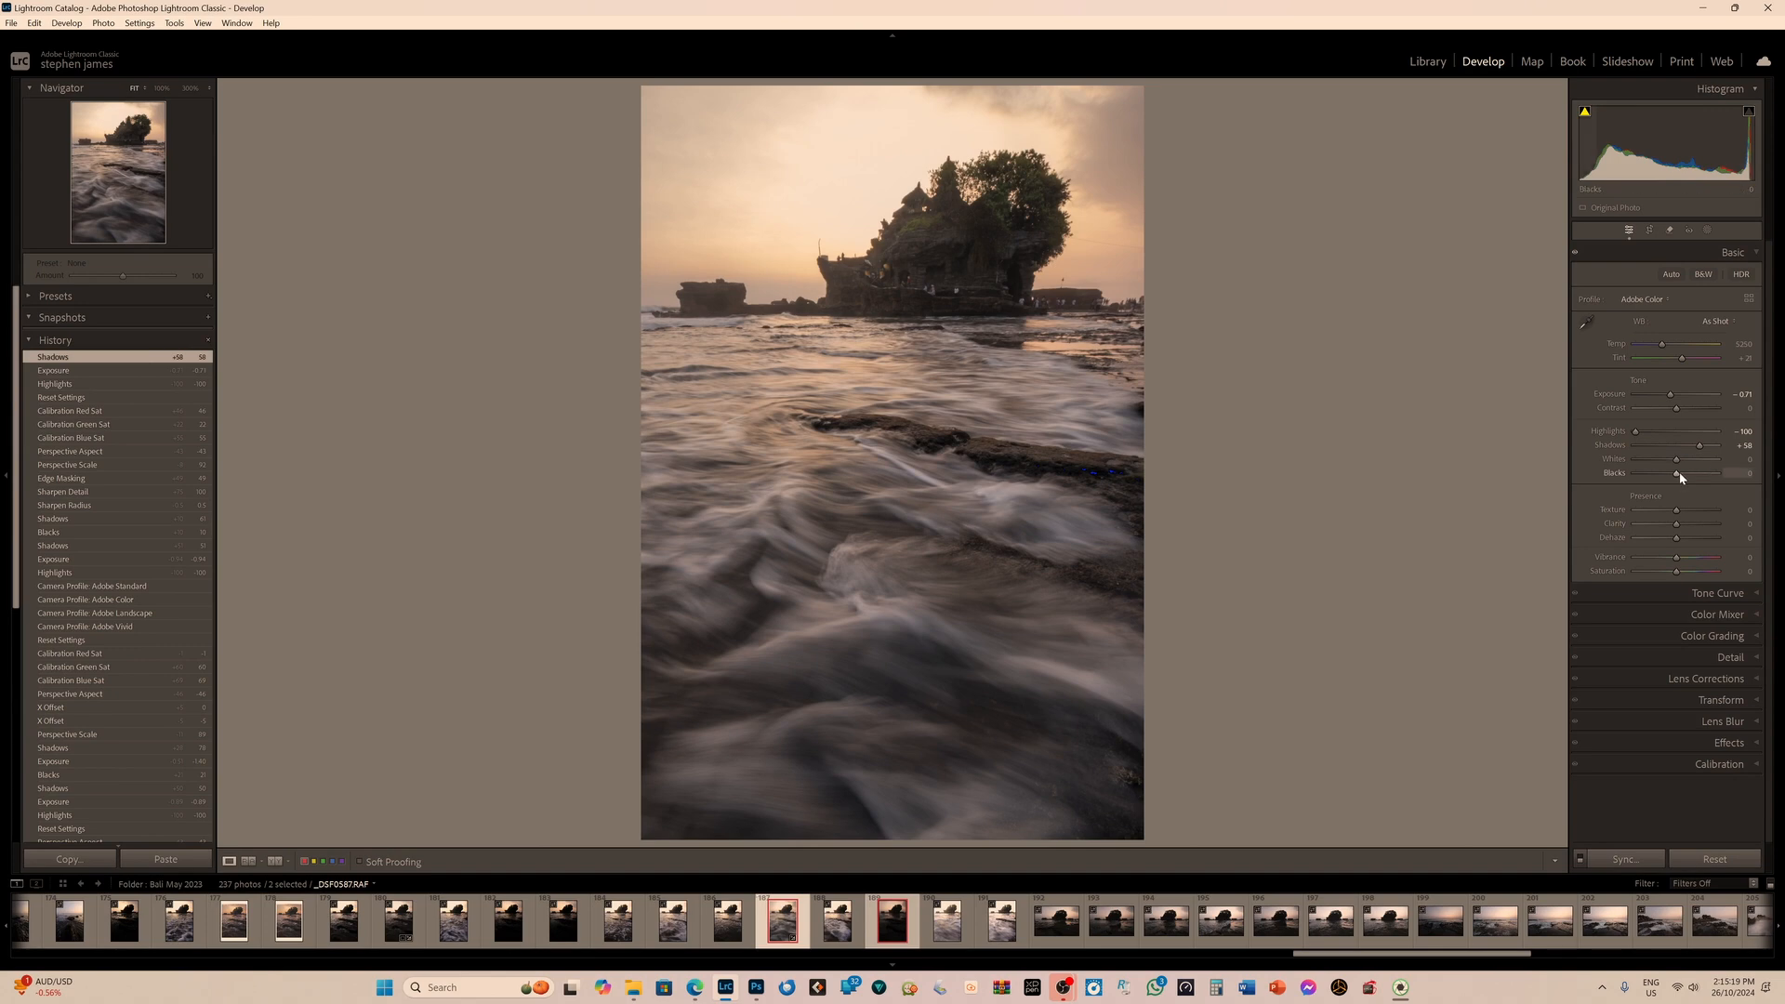
left_click_drag(1685, 476, 1687, 474)
left_click_drag(1688, 474, 1688, 474)
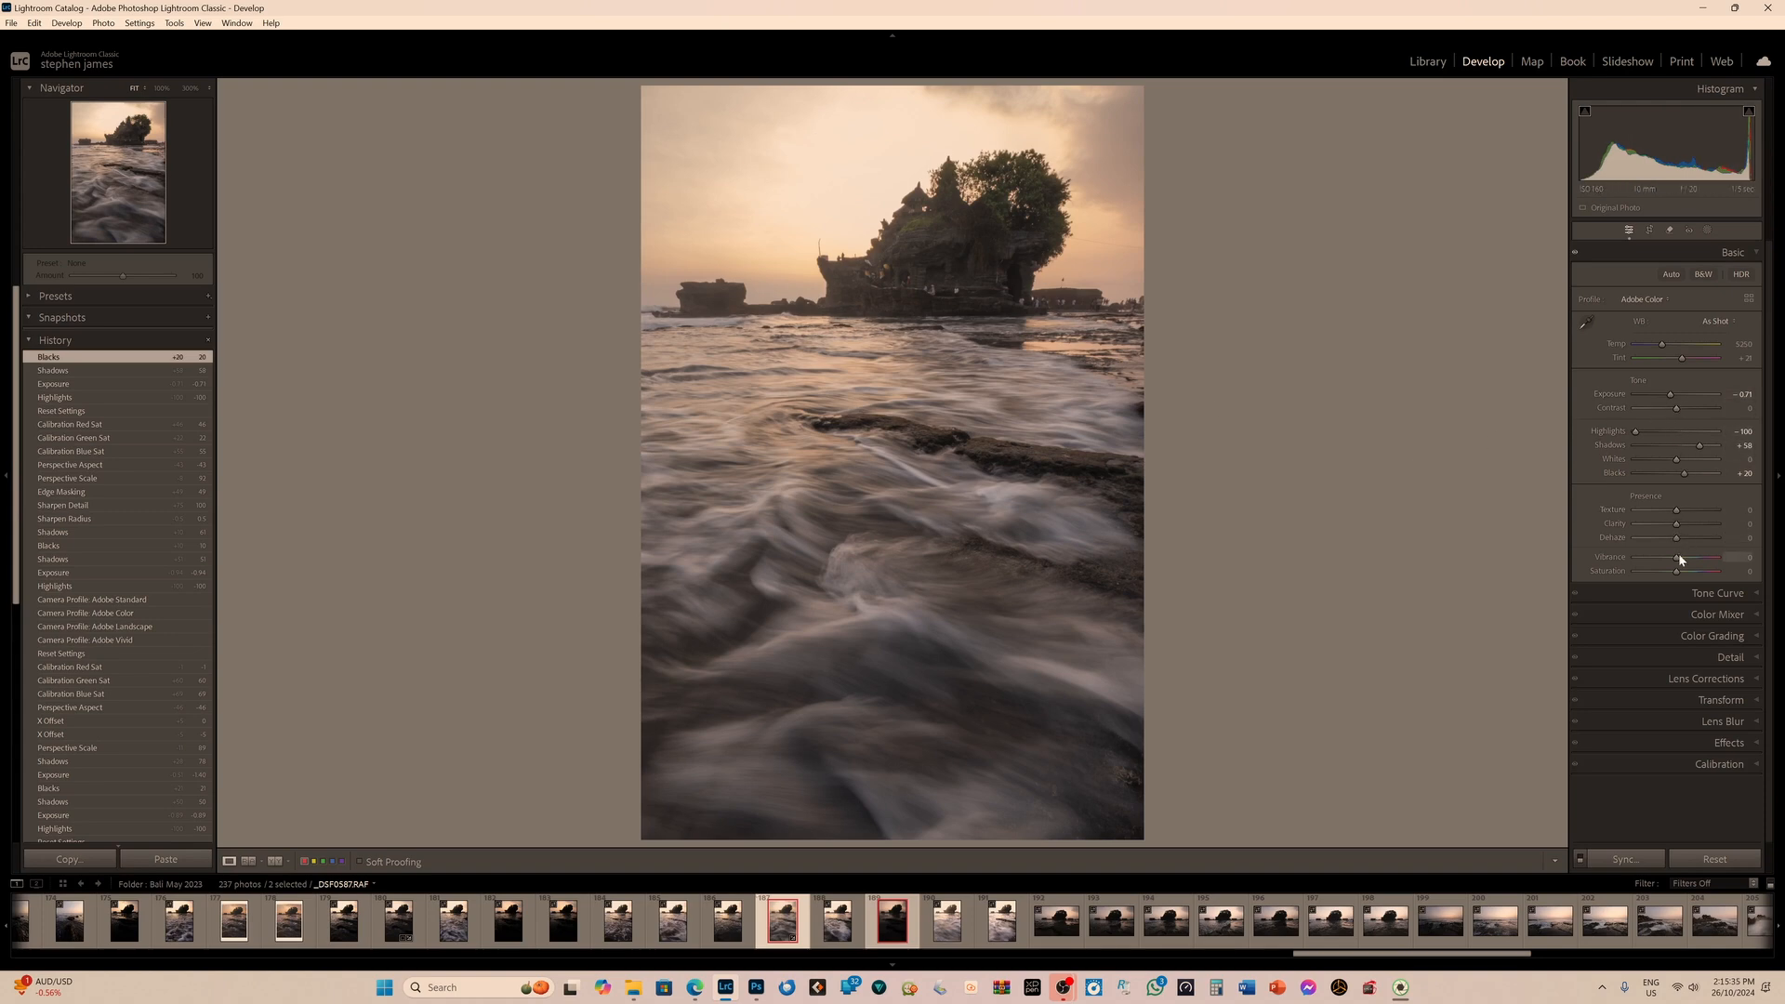
Sharpen the brighter photo with Radius 0.5, Detail 100 and Masking about 33.
left_click(1728, 657)
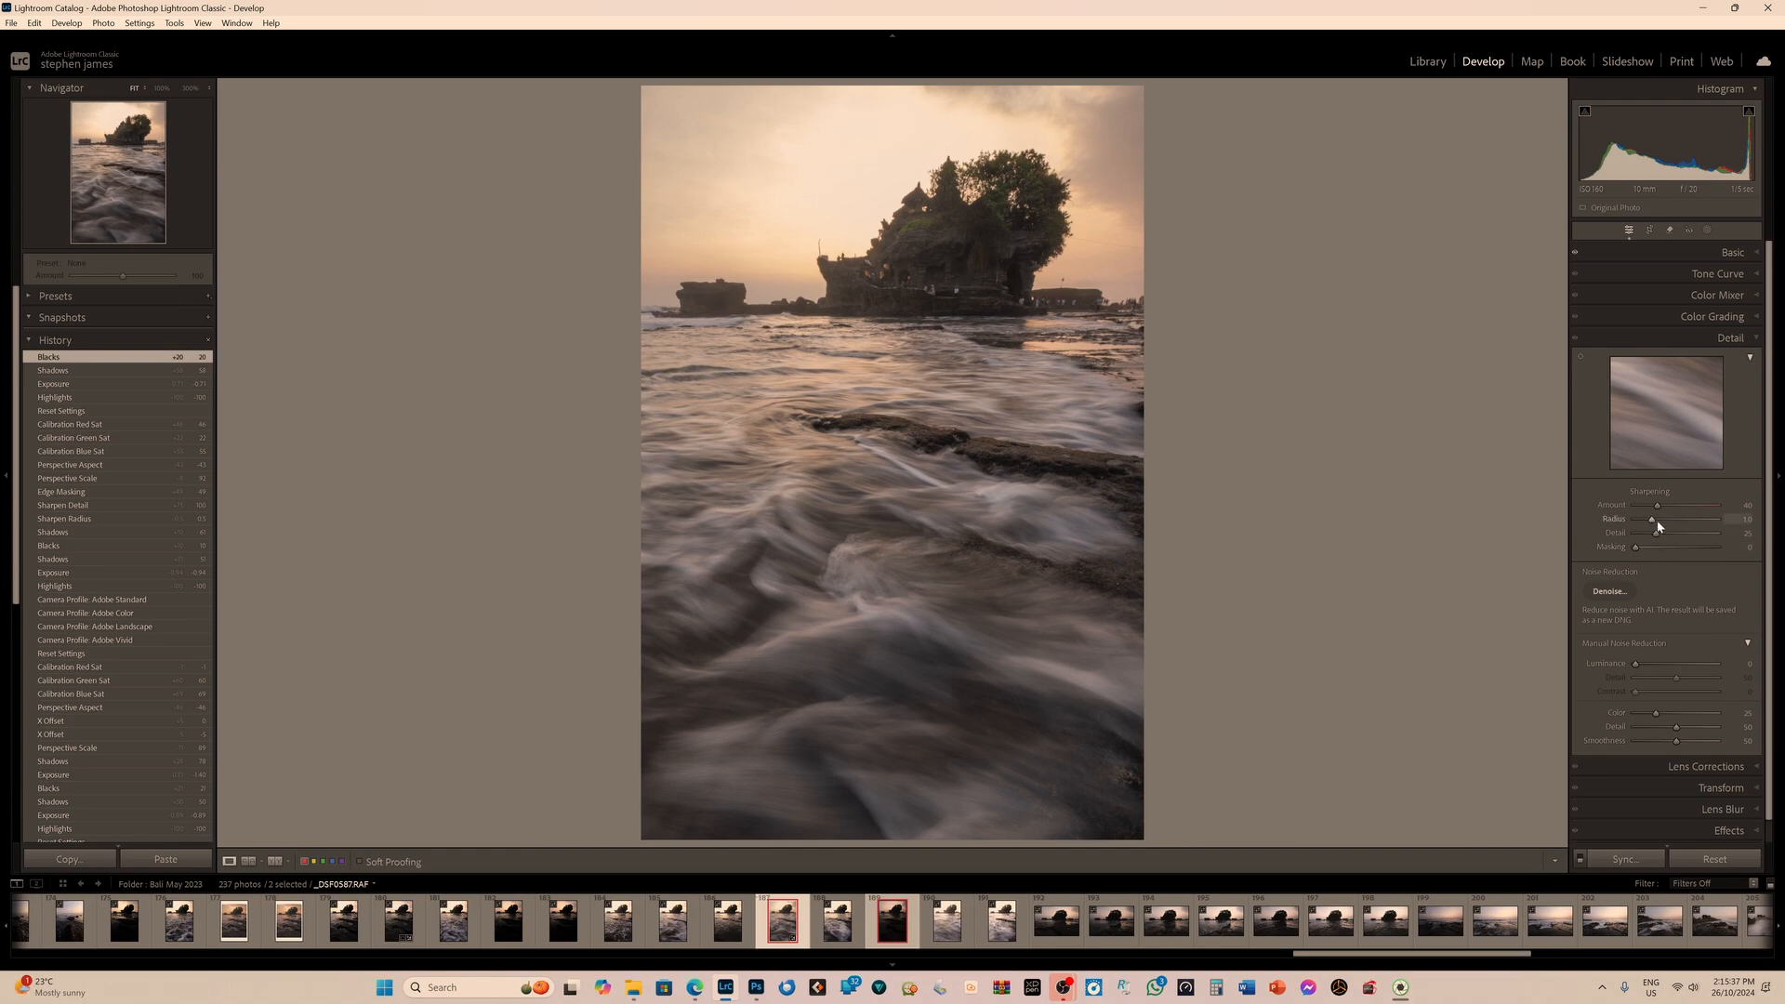
left_click_drag(1655, 534, 1744, 533)
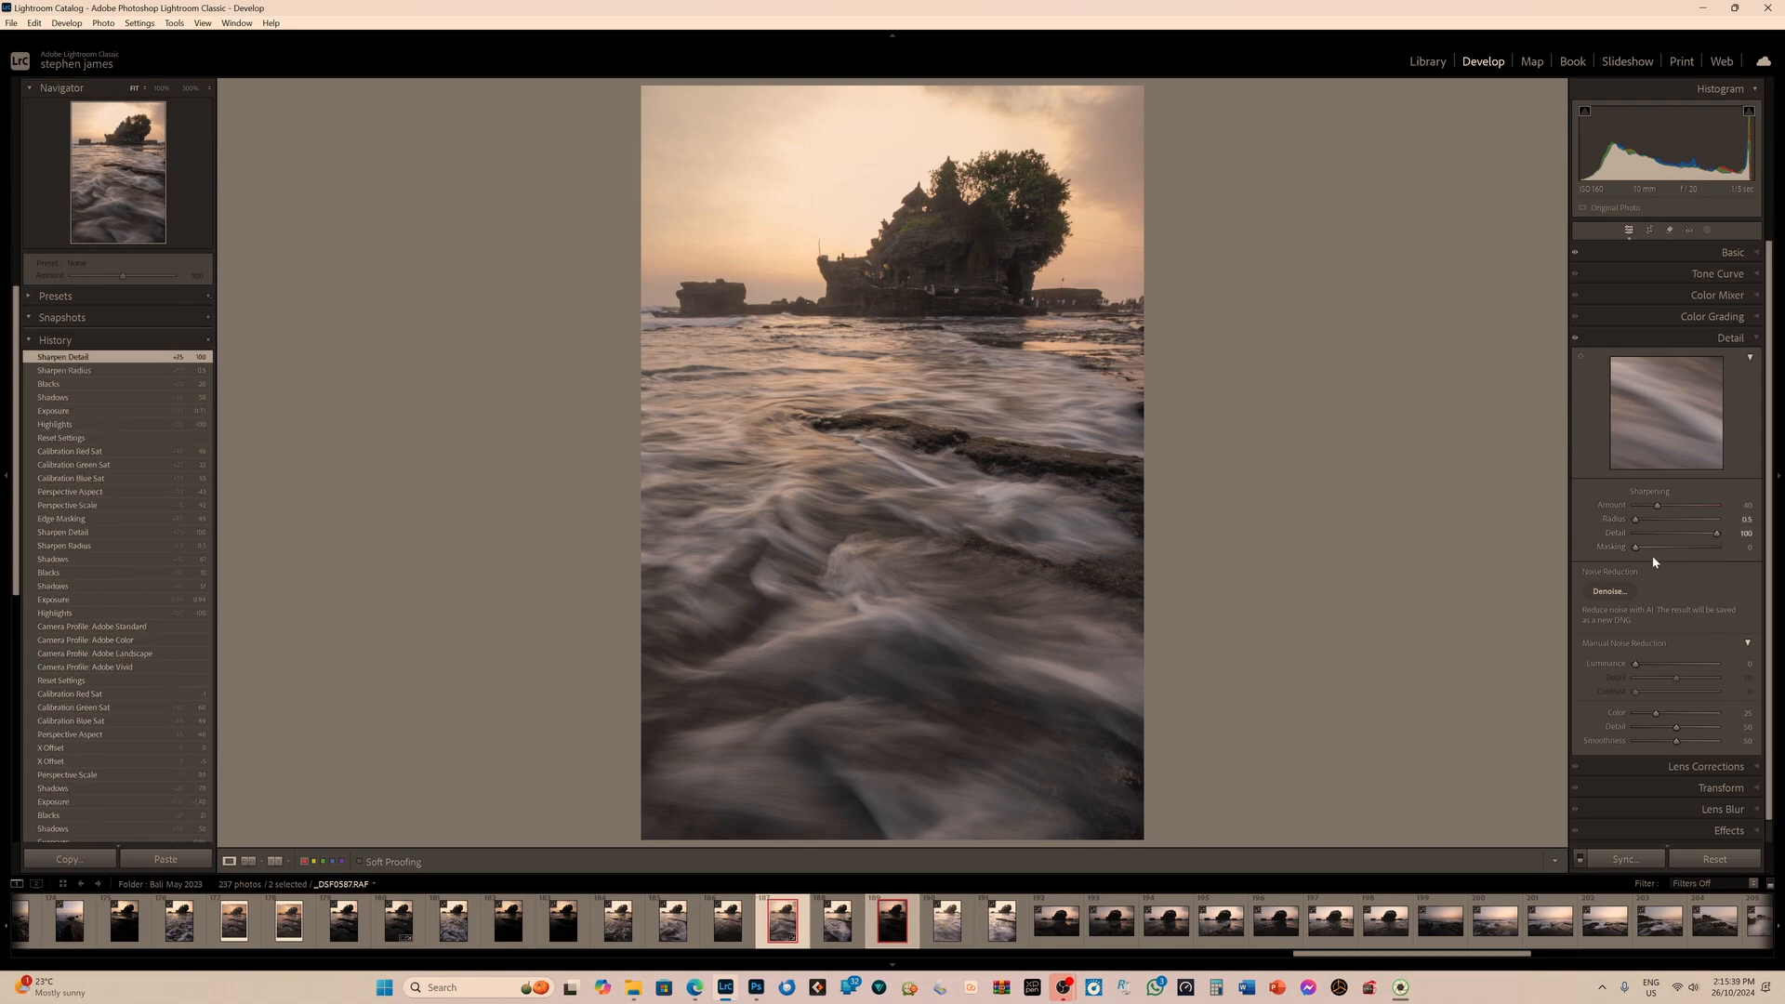
mouse_move(1631, 544)
left_mouse_down()
mouse_move(1705, 550)
mouse_move(1662, 549)
left_mouse_up()
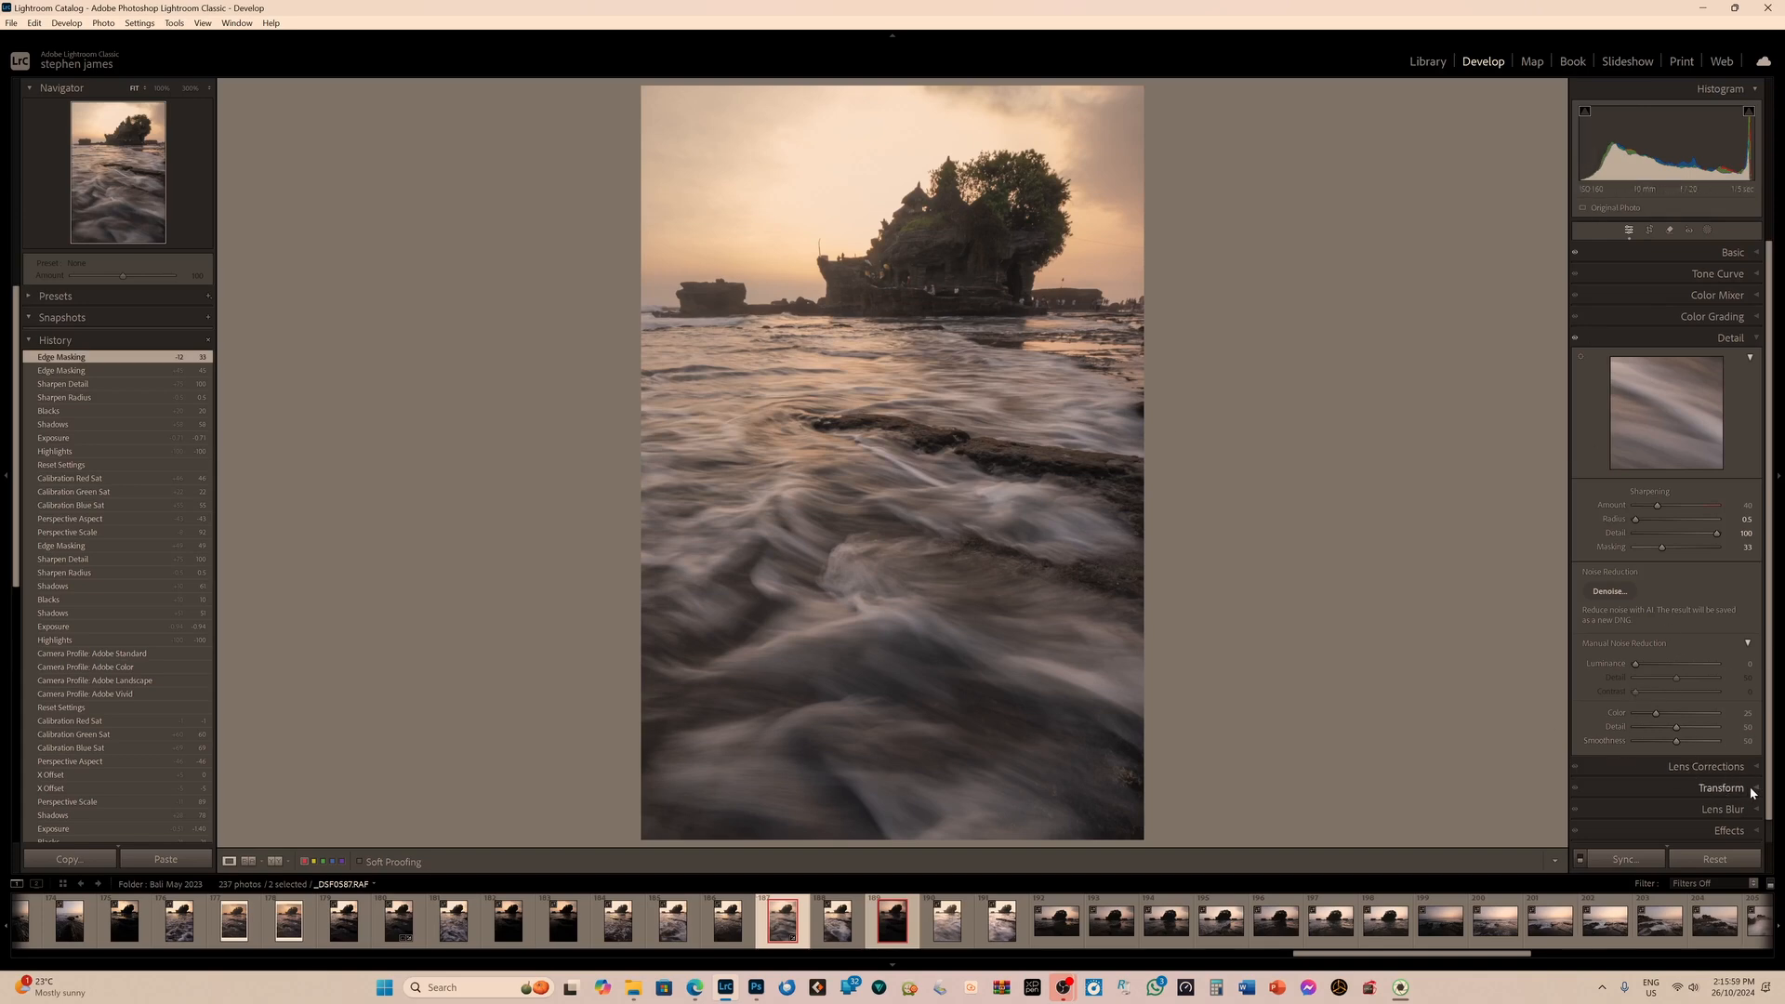
Transform the brighter photo with Scale 90 and Aspect -43.
left_click(1722, 787)
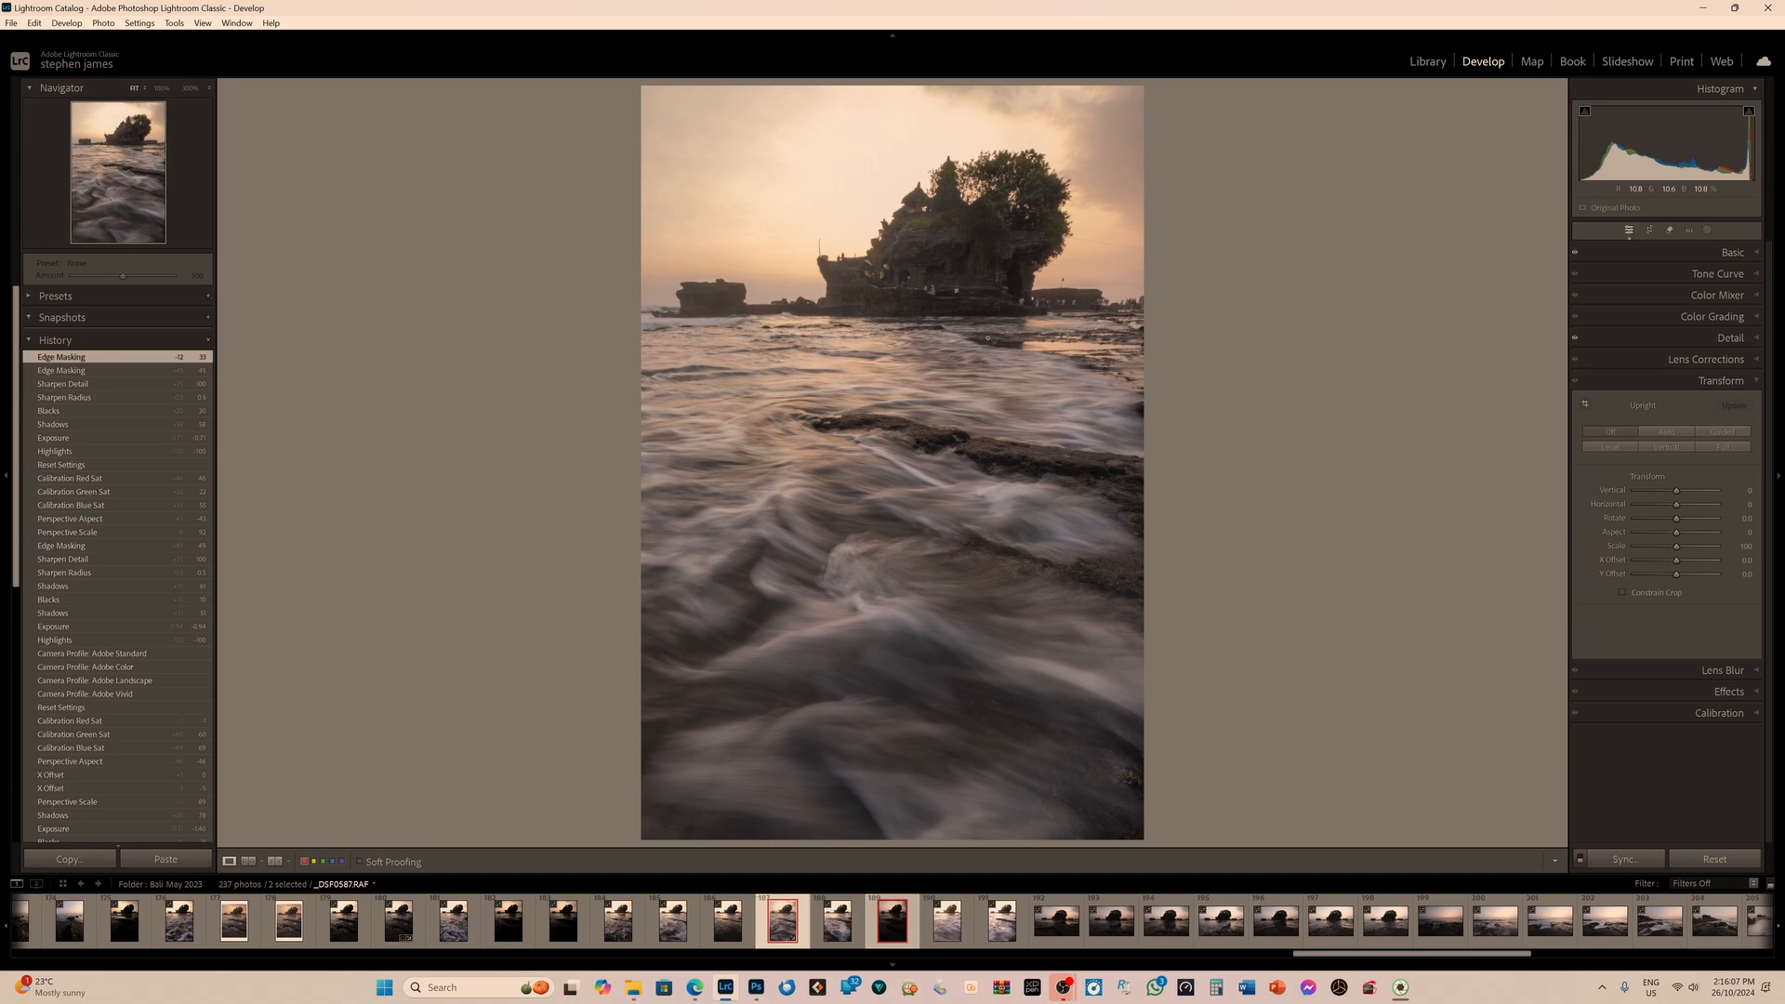
left_click(1677, 548)
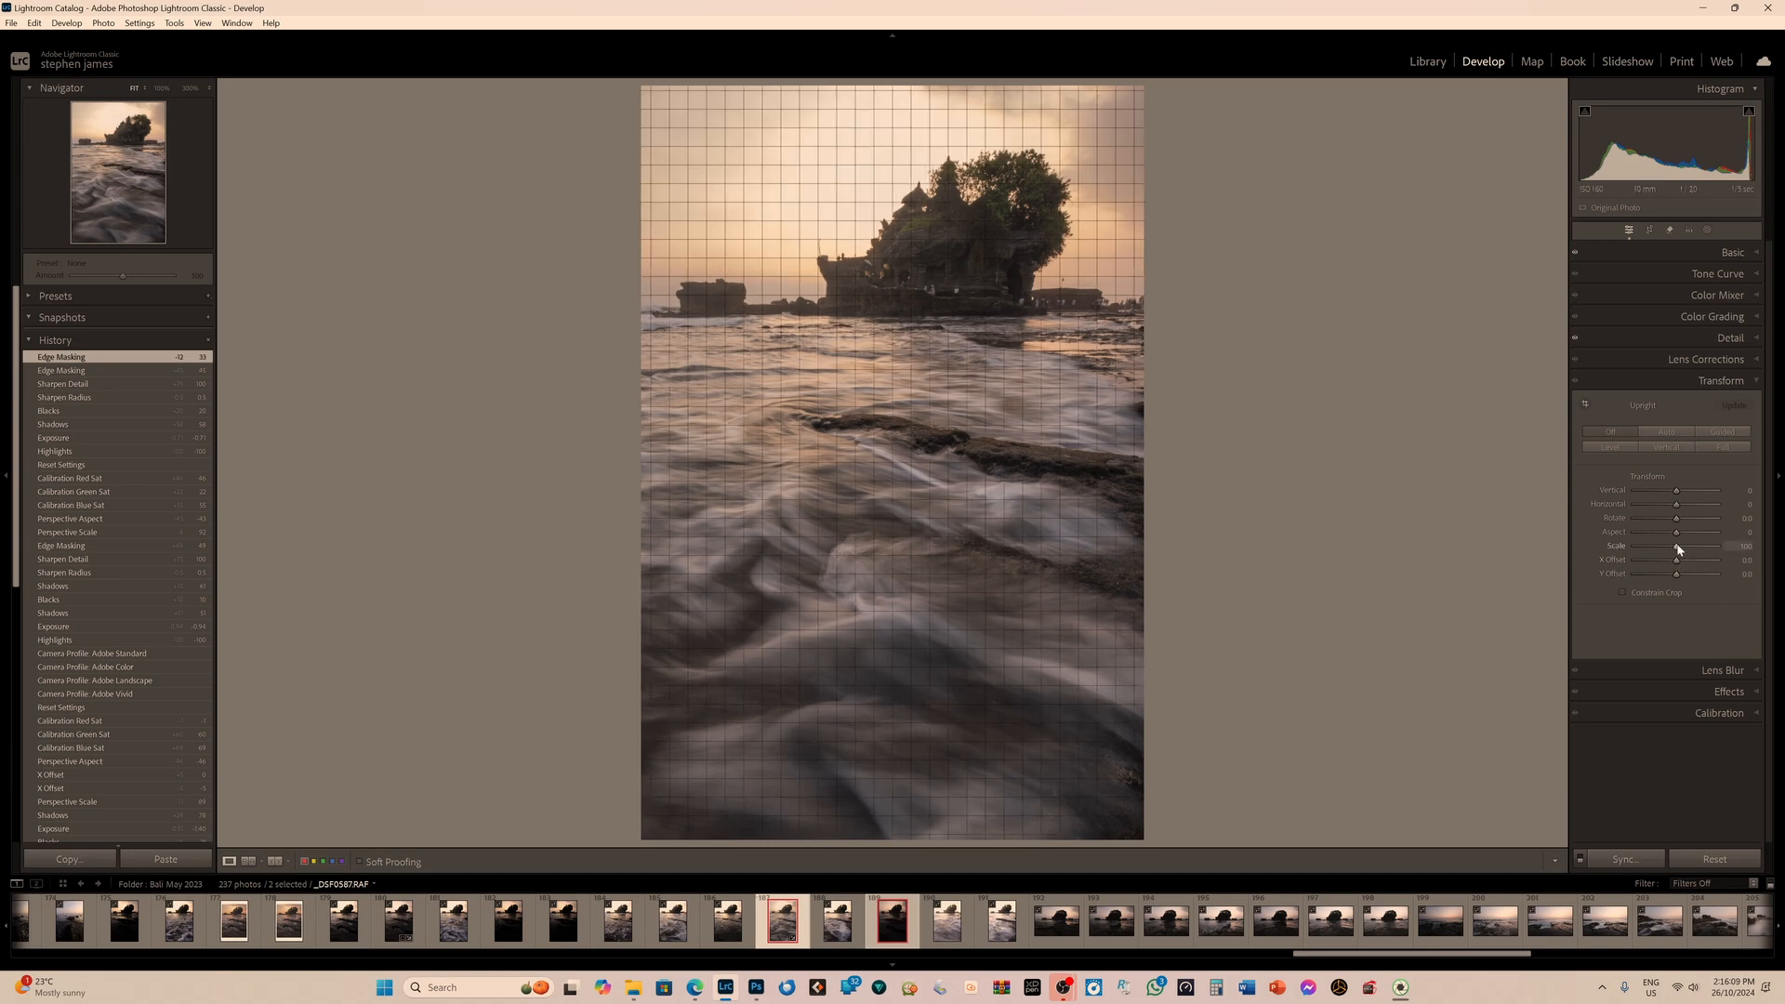
mouse_move(1680, 549)
left_mouse_down()
mouse_move(1679, 528)
mouse_move(1660, 537)
left_mouse_up()
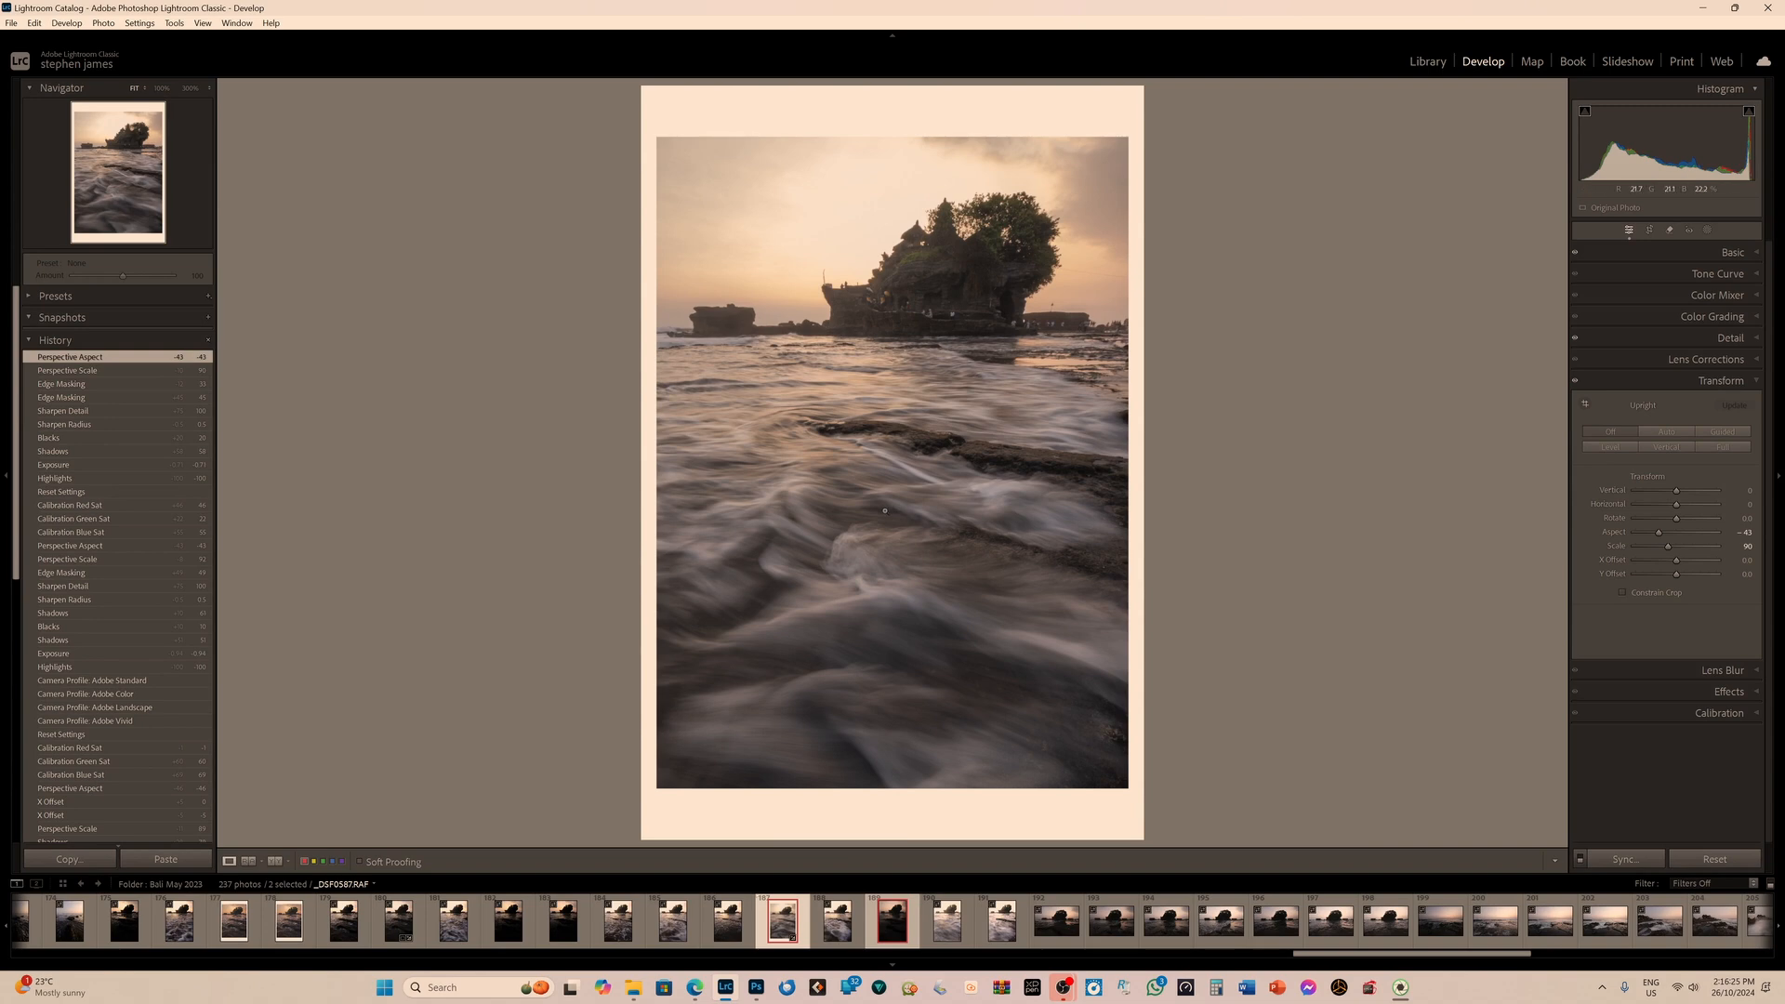
Calibrate the brighter photo's primary saturations to Blue +38, Green +54 and Red +81.
left_click(1744, 714)
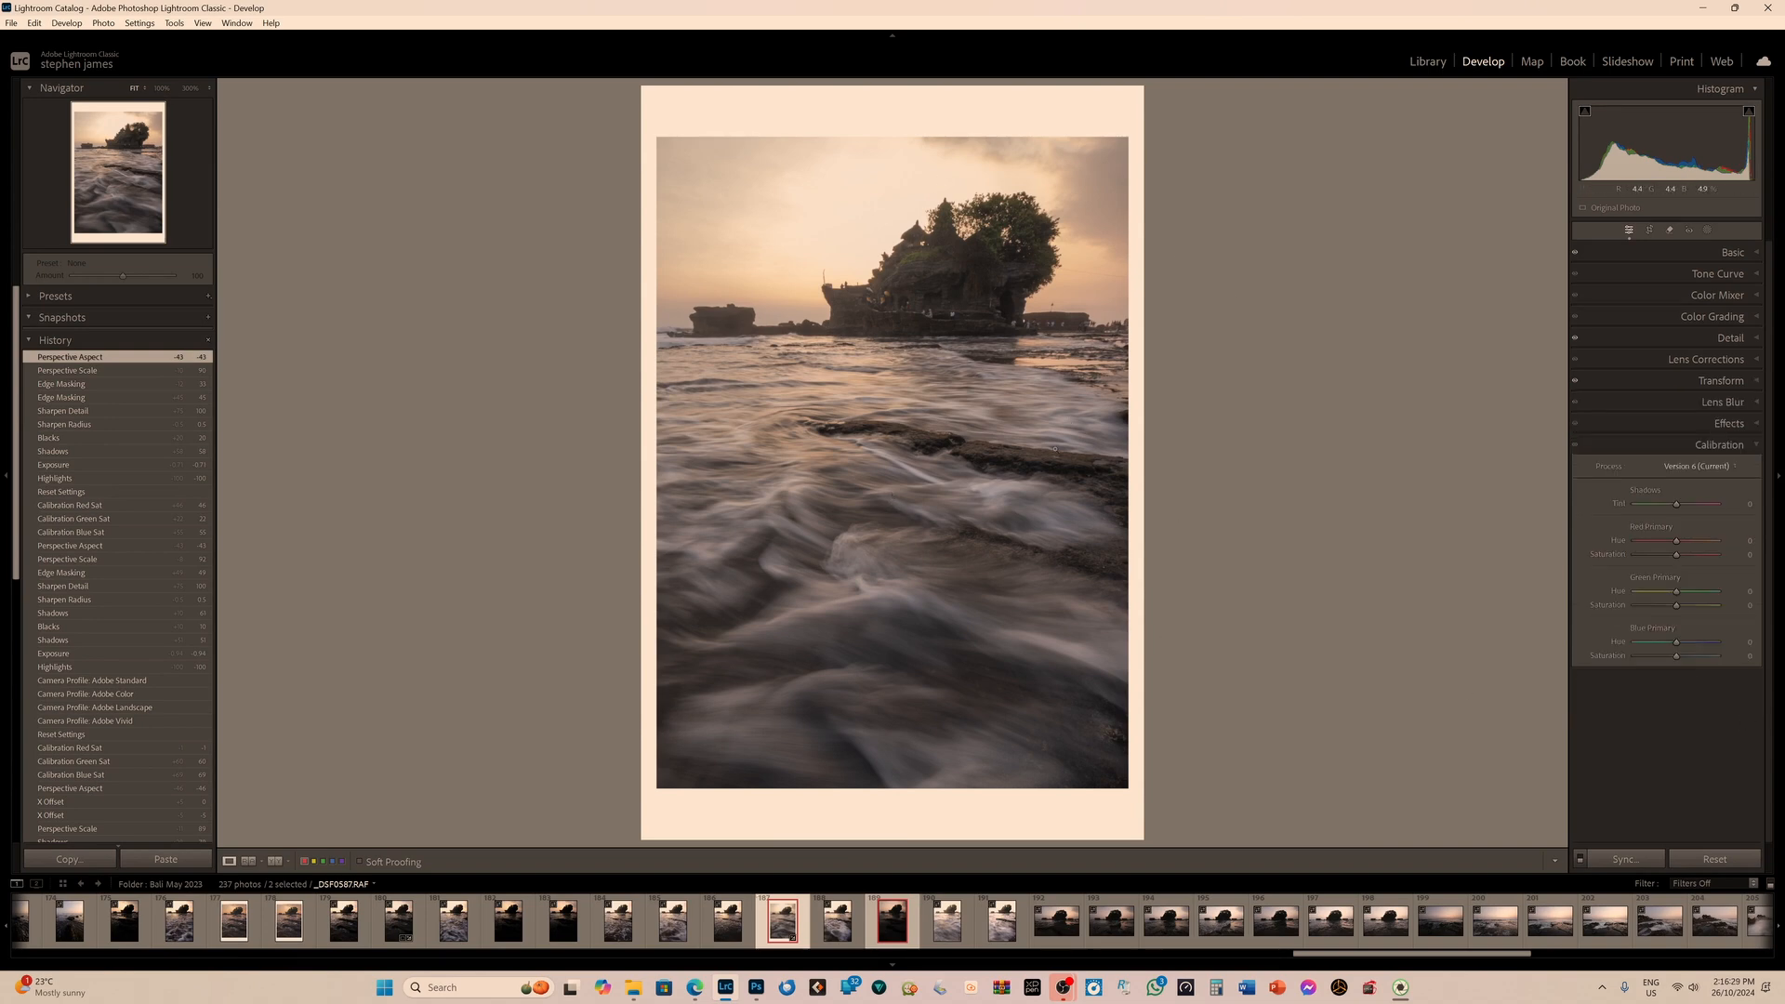
left_click_drag(1677, 660, 1715, 554)
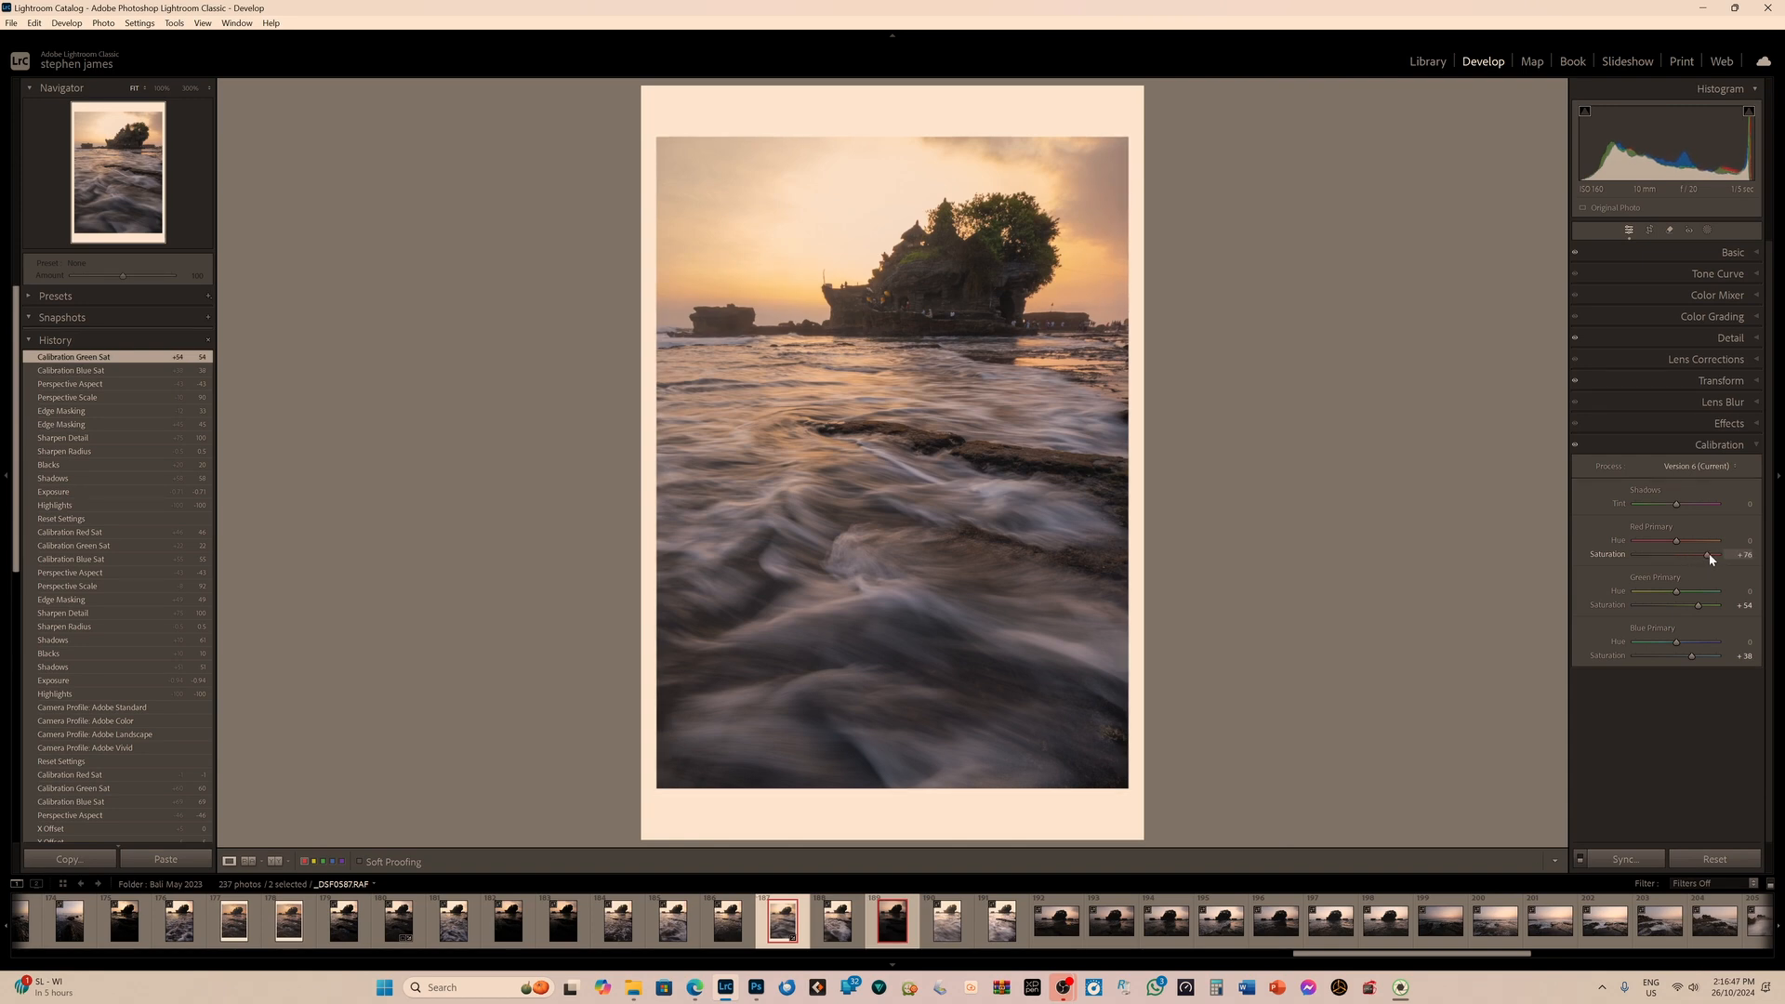
left_click_drag(1712, 558, 1713, 558)
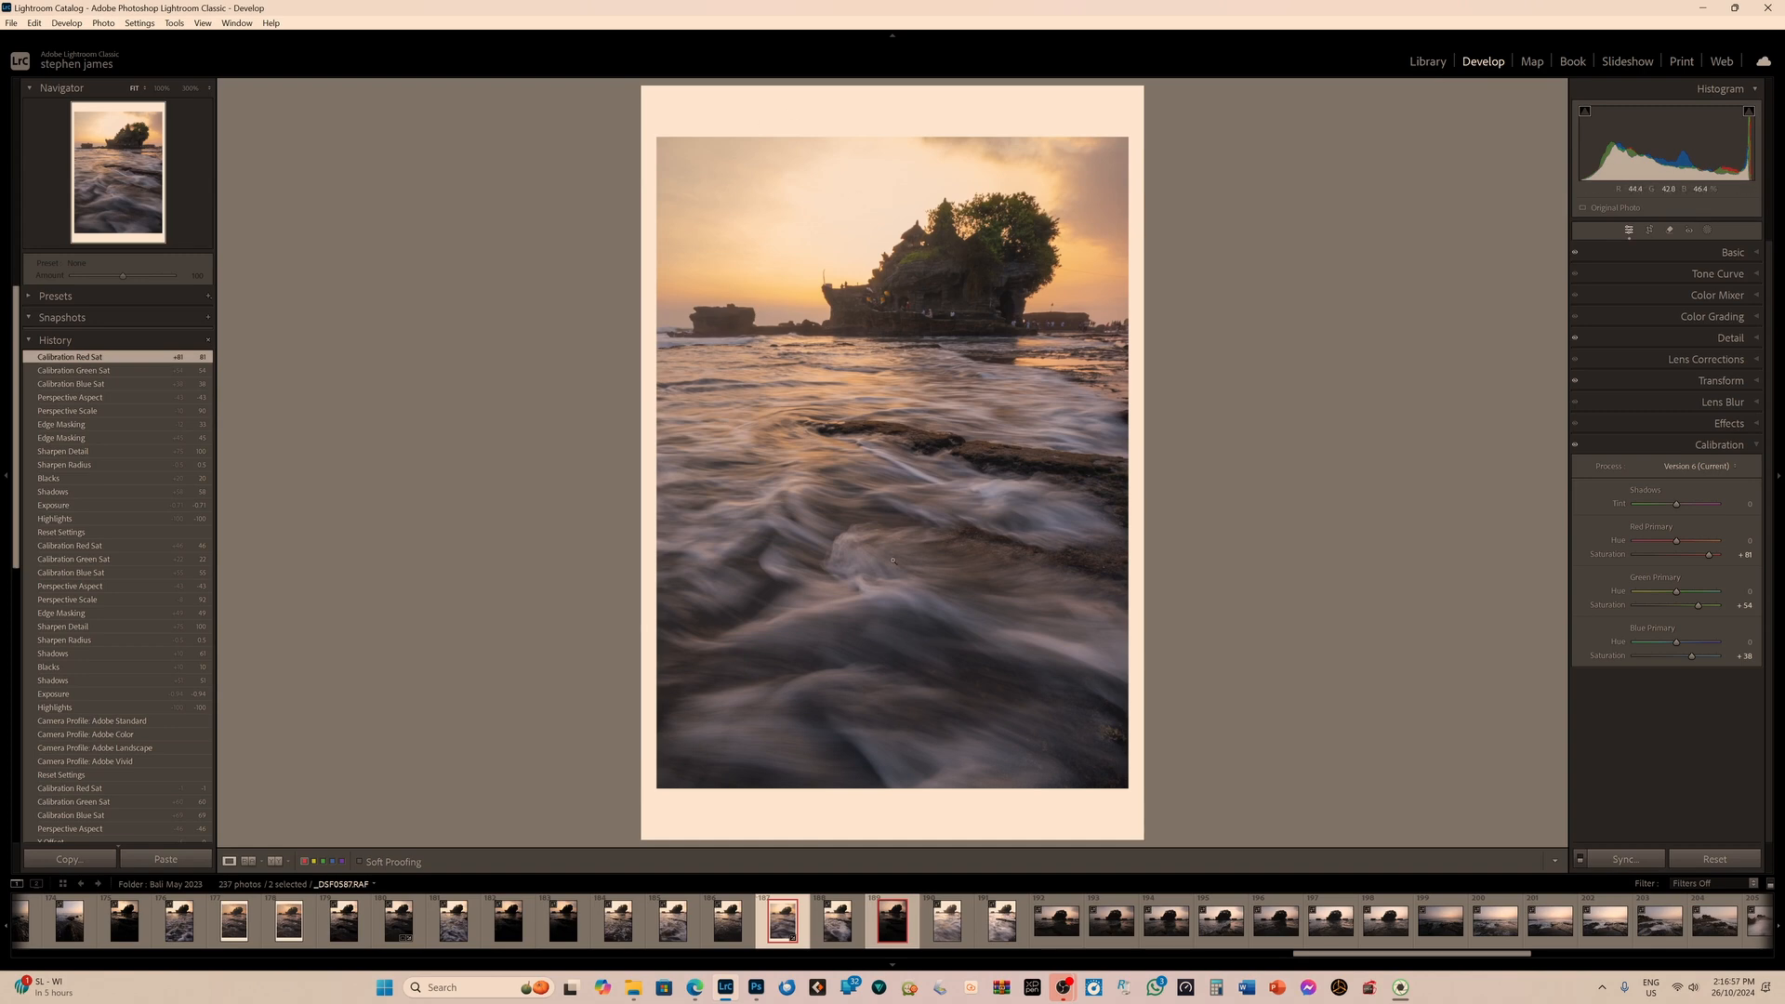
Synchronize all settings from the brighter exposure to the dark exposure.
left_click(894, 930)
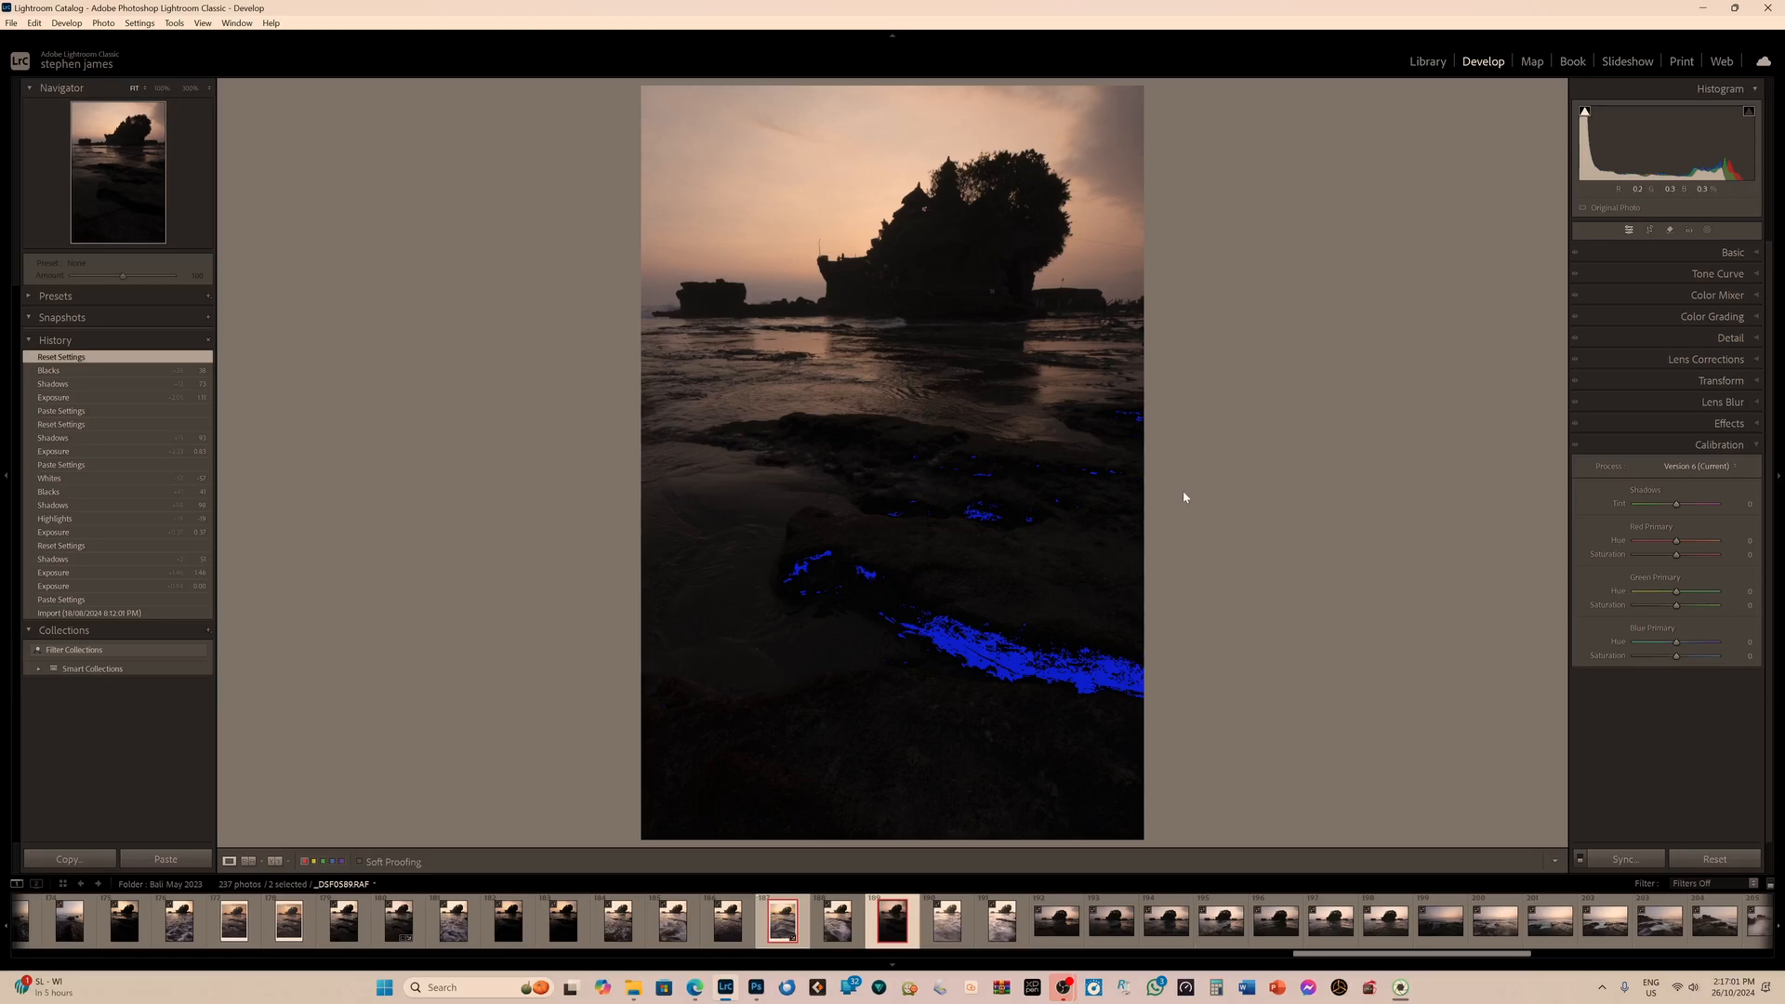
left_click(897, 930)
left_click(792, 919)
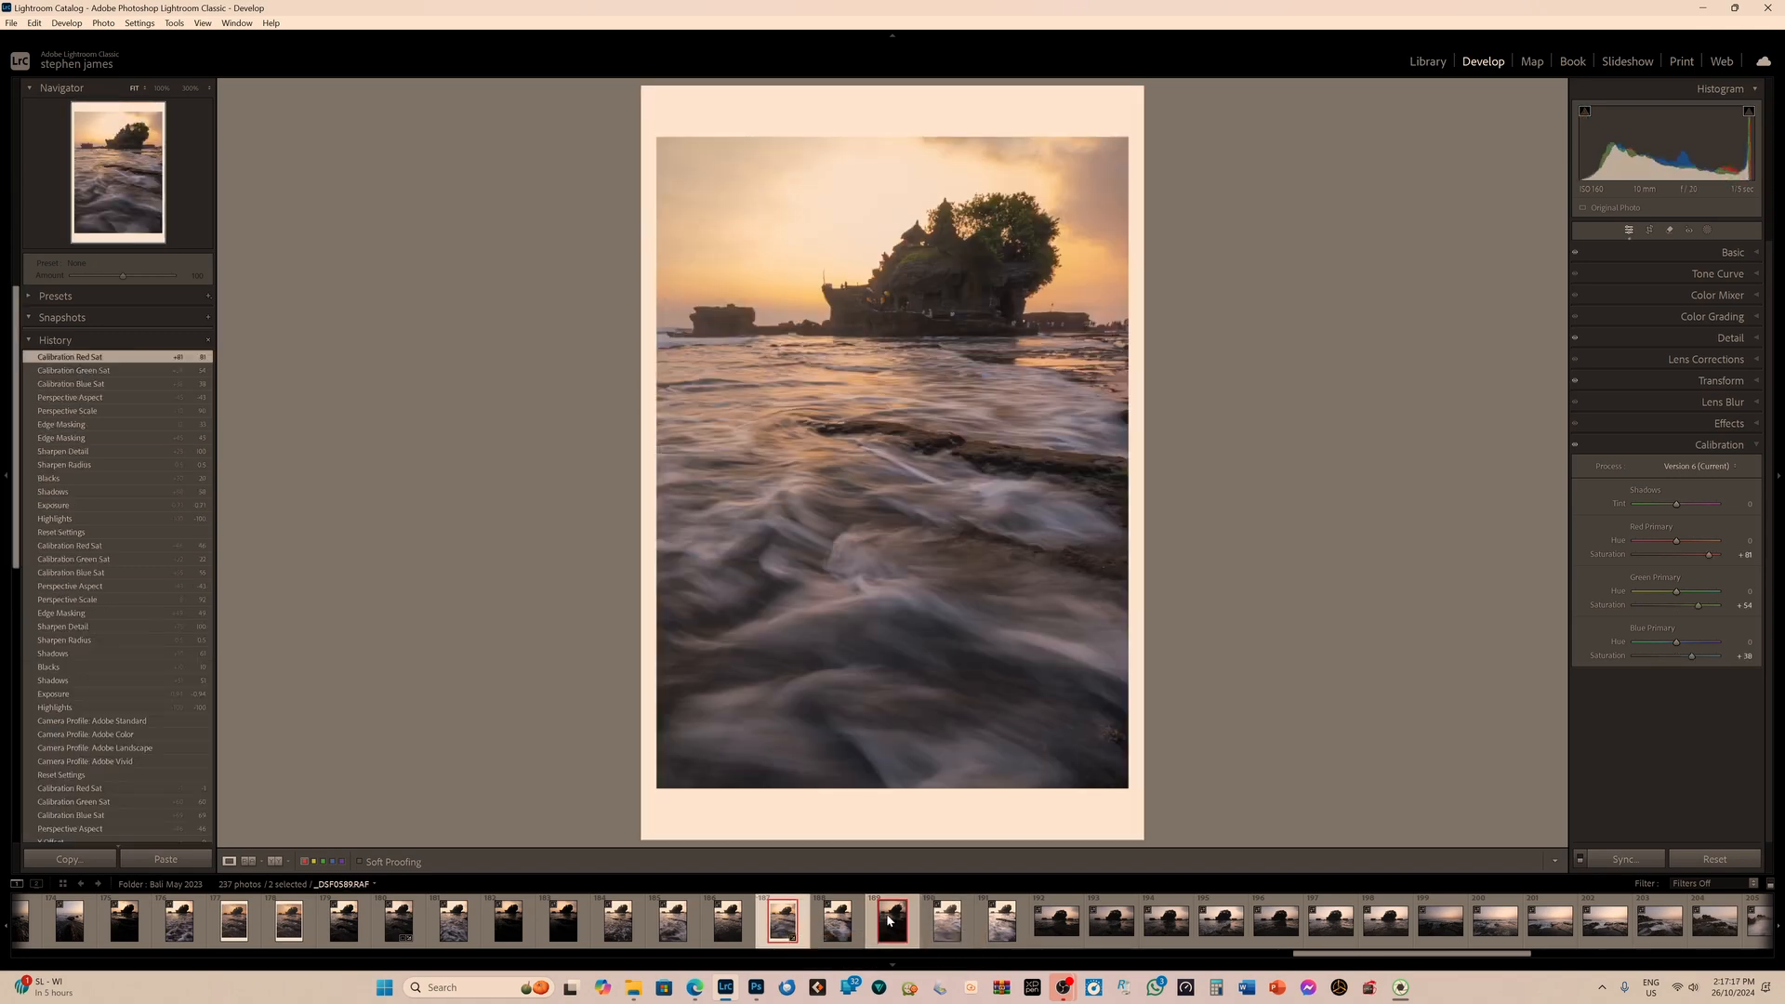
left_click(890, 922, "ctrl")
left_click(900, 930, "ctrl")
left_click(1624, 861)
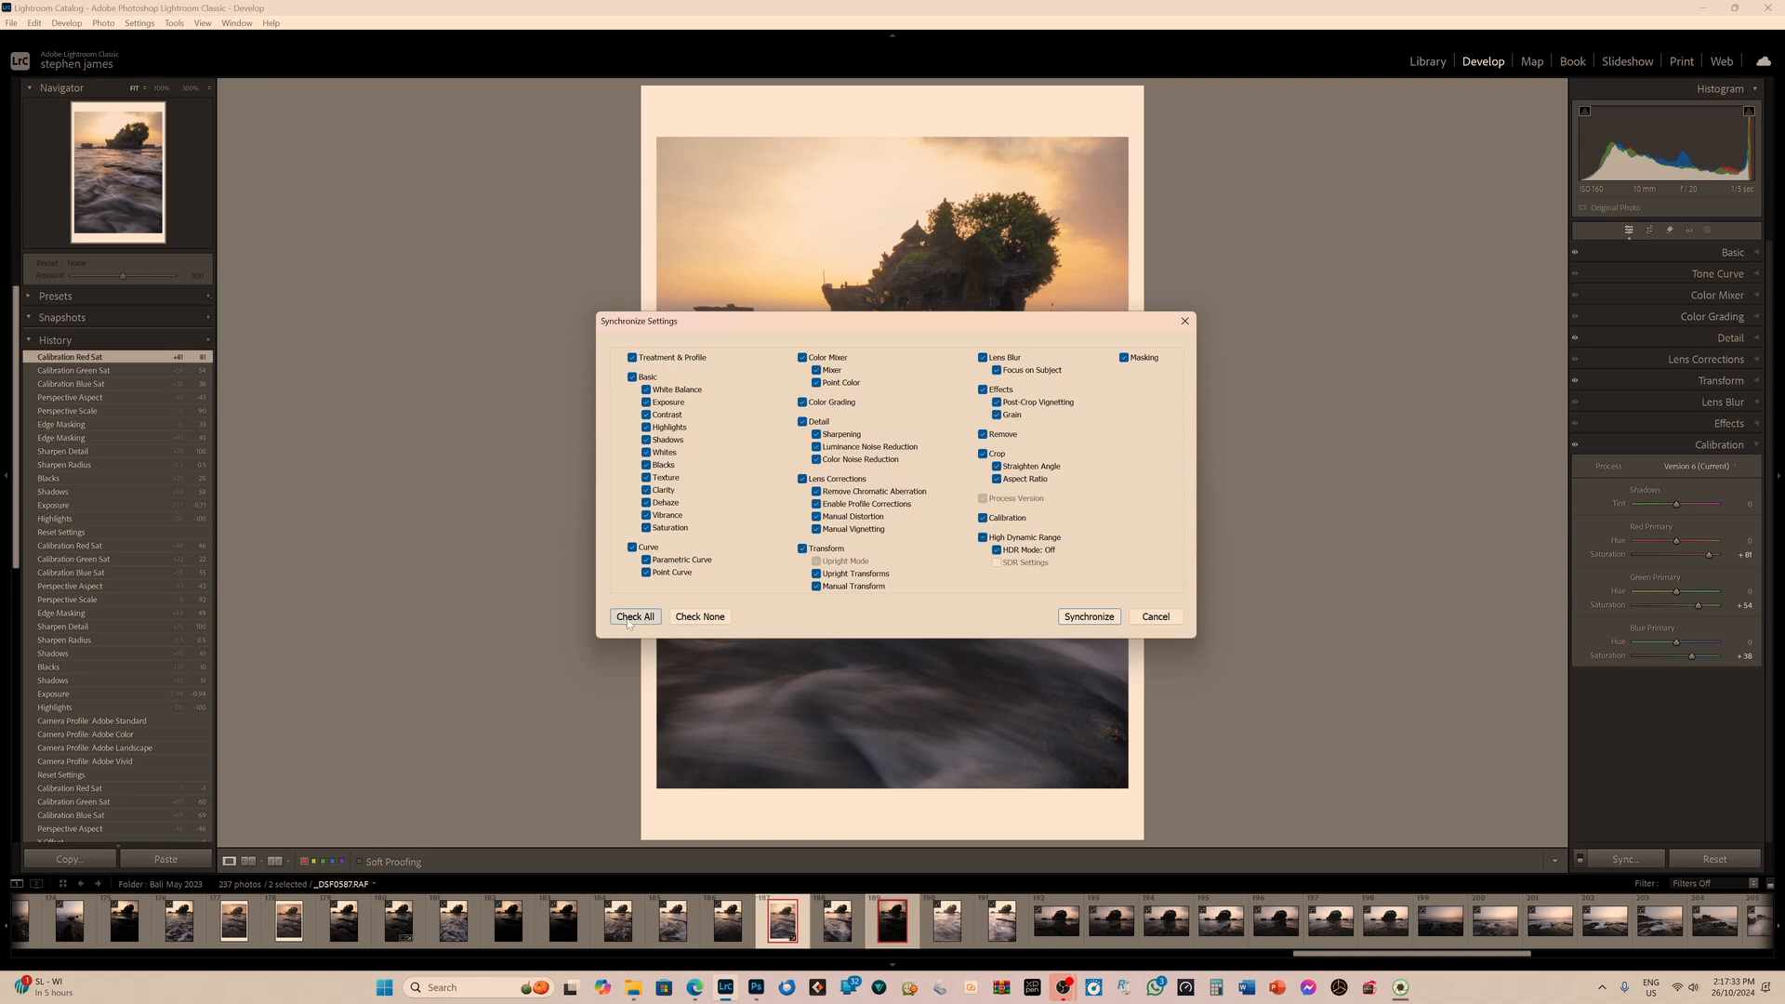
left_click(1086, 618)
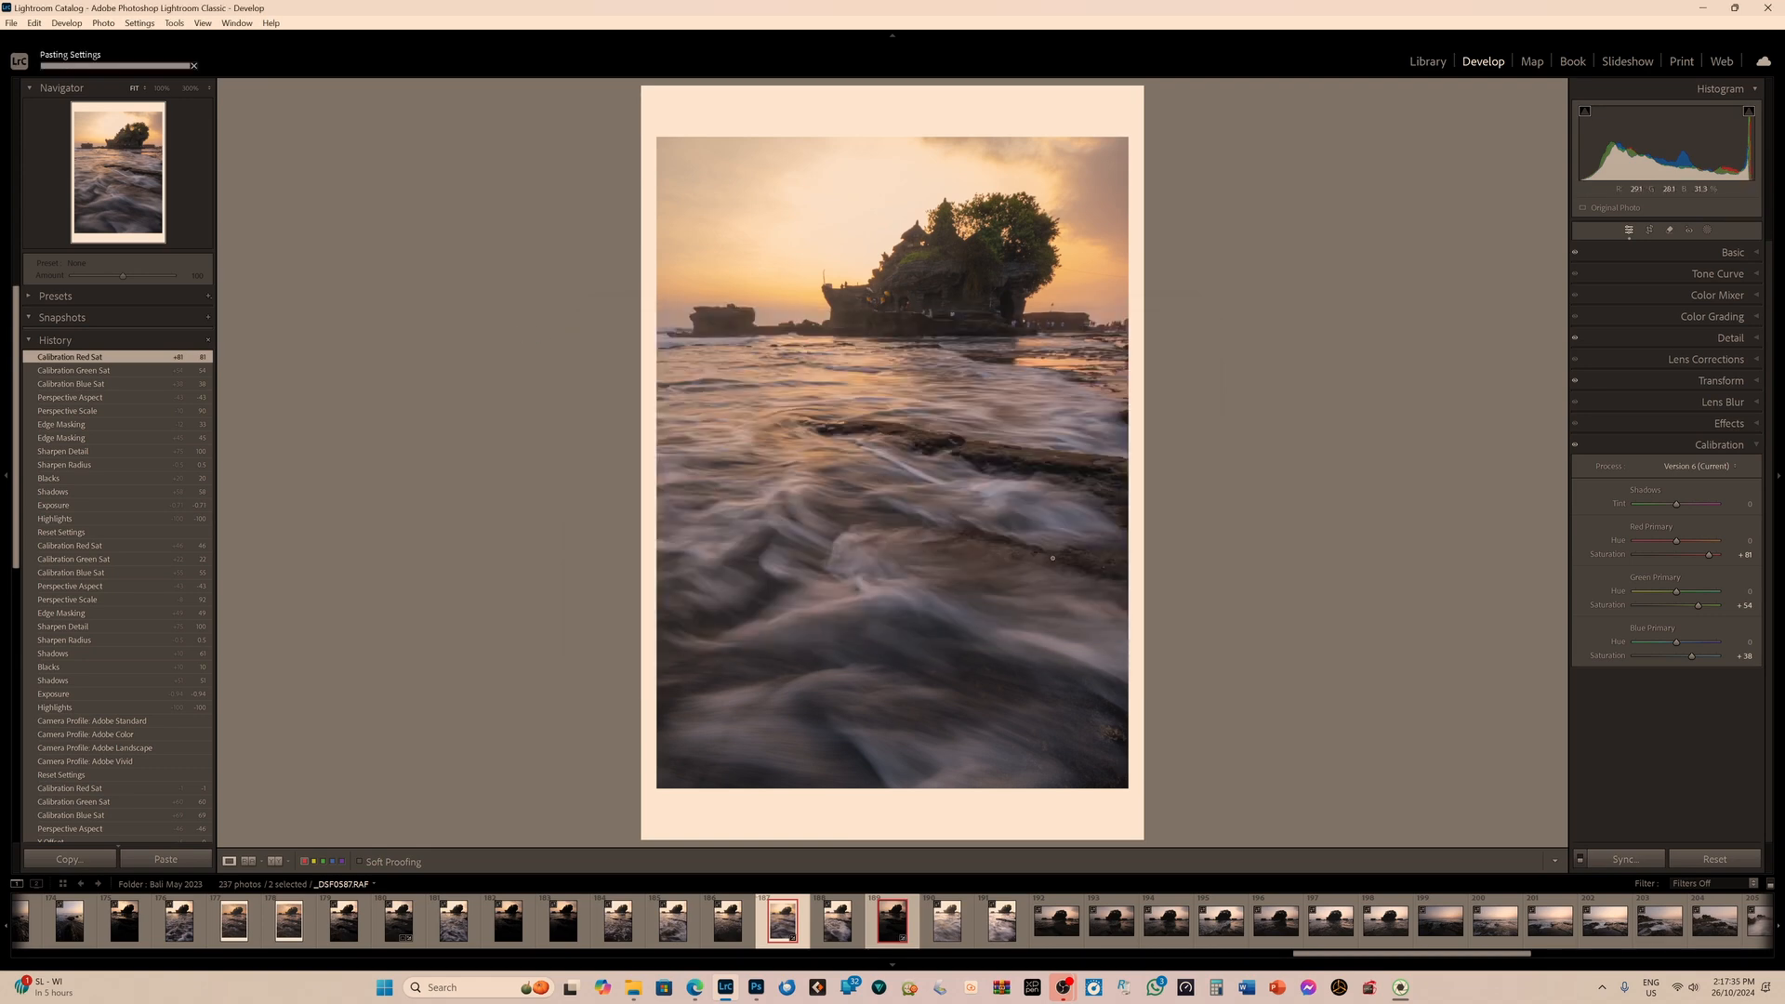
Set the Exposure of the dark photo to +1.37.
left_click(902, 934)
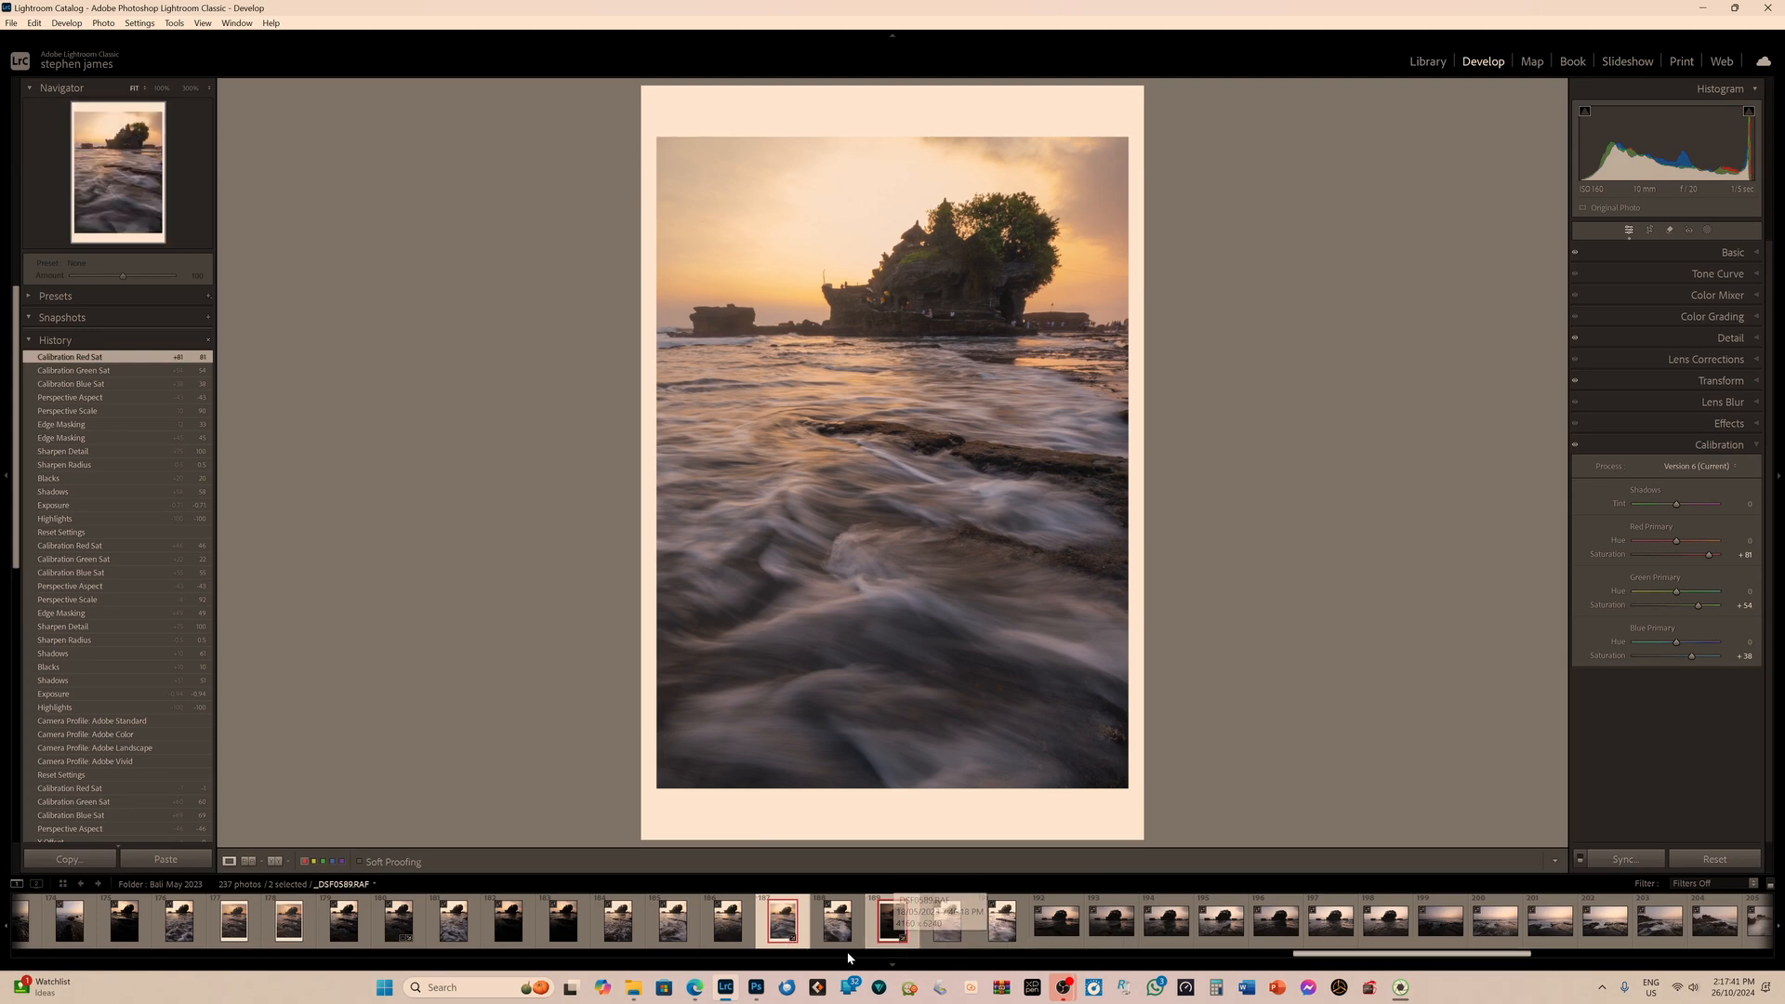
left_click(890, 930)
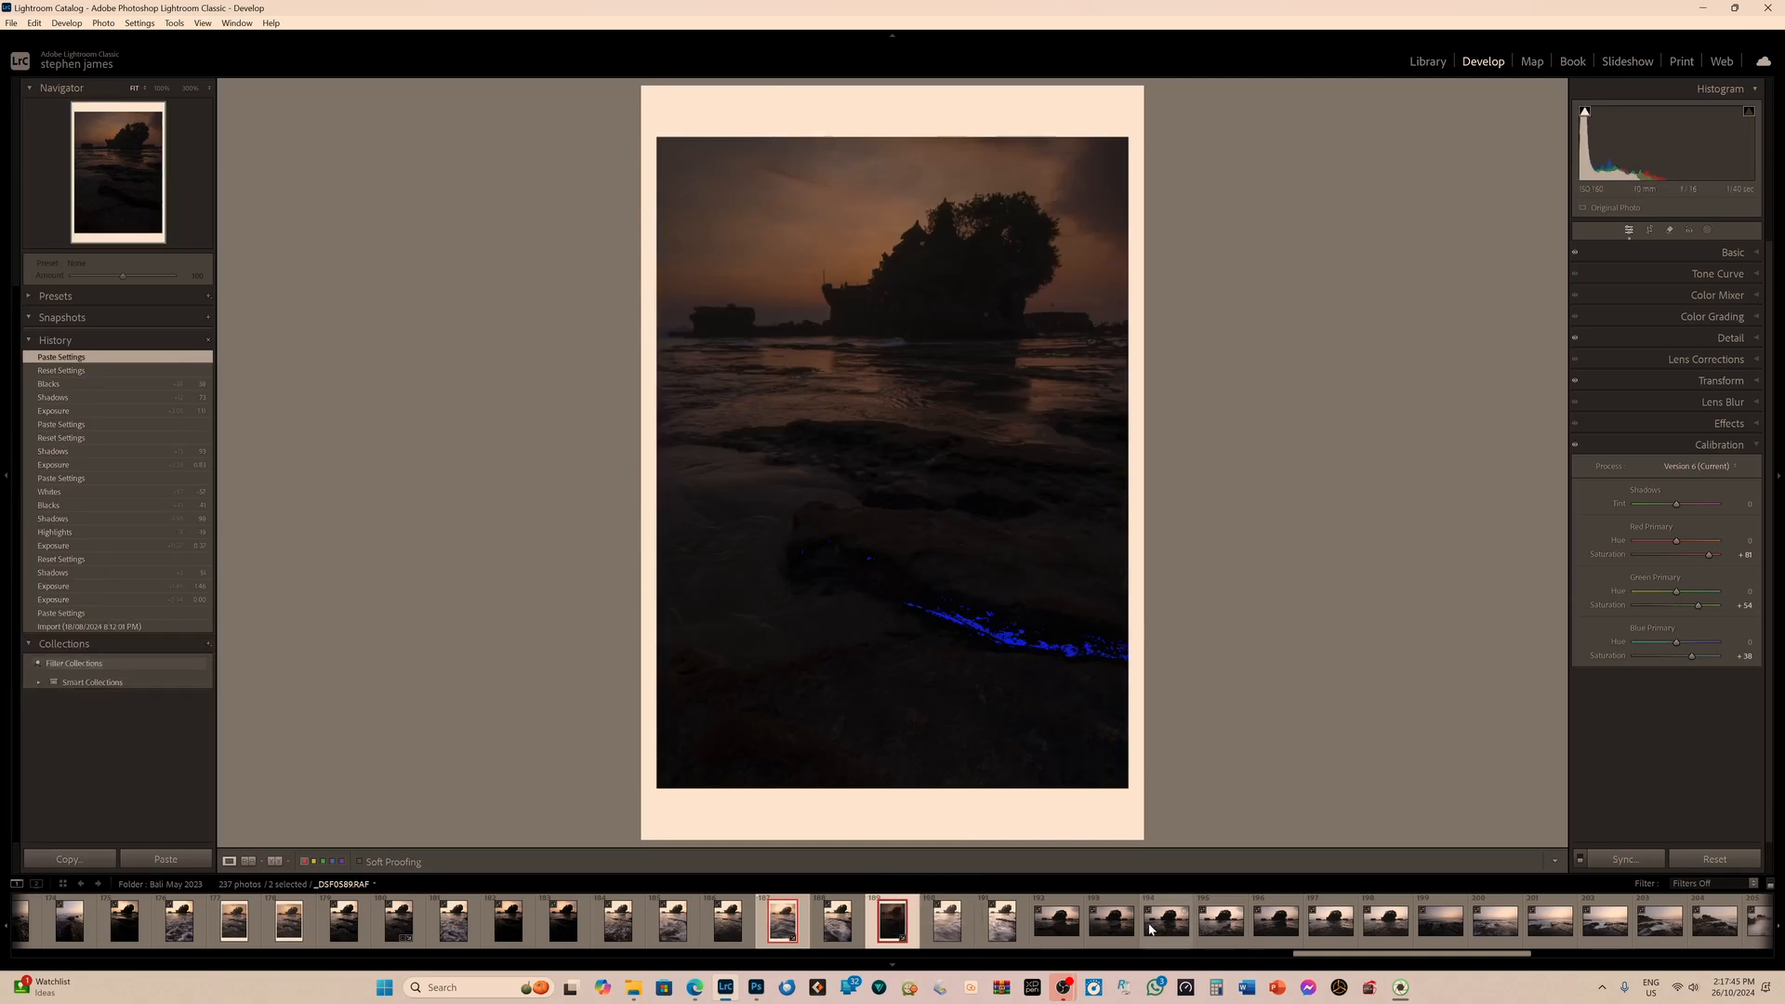
left_click(1731, 252)
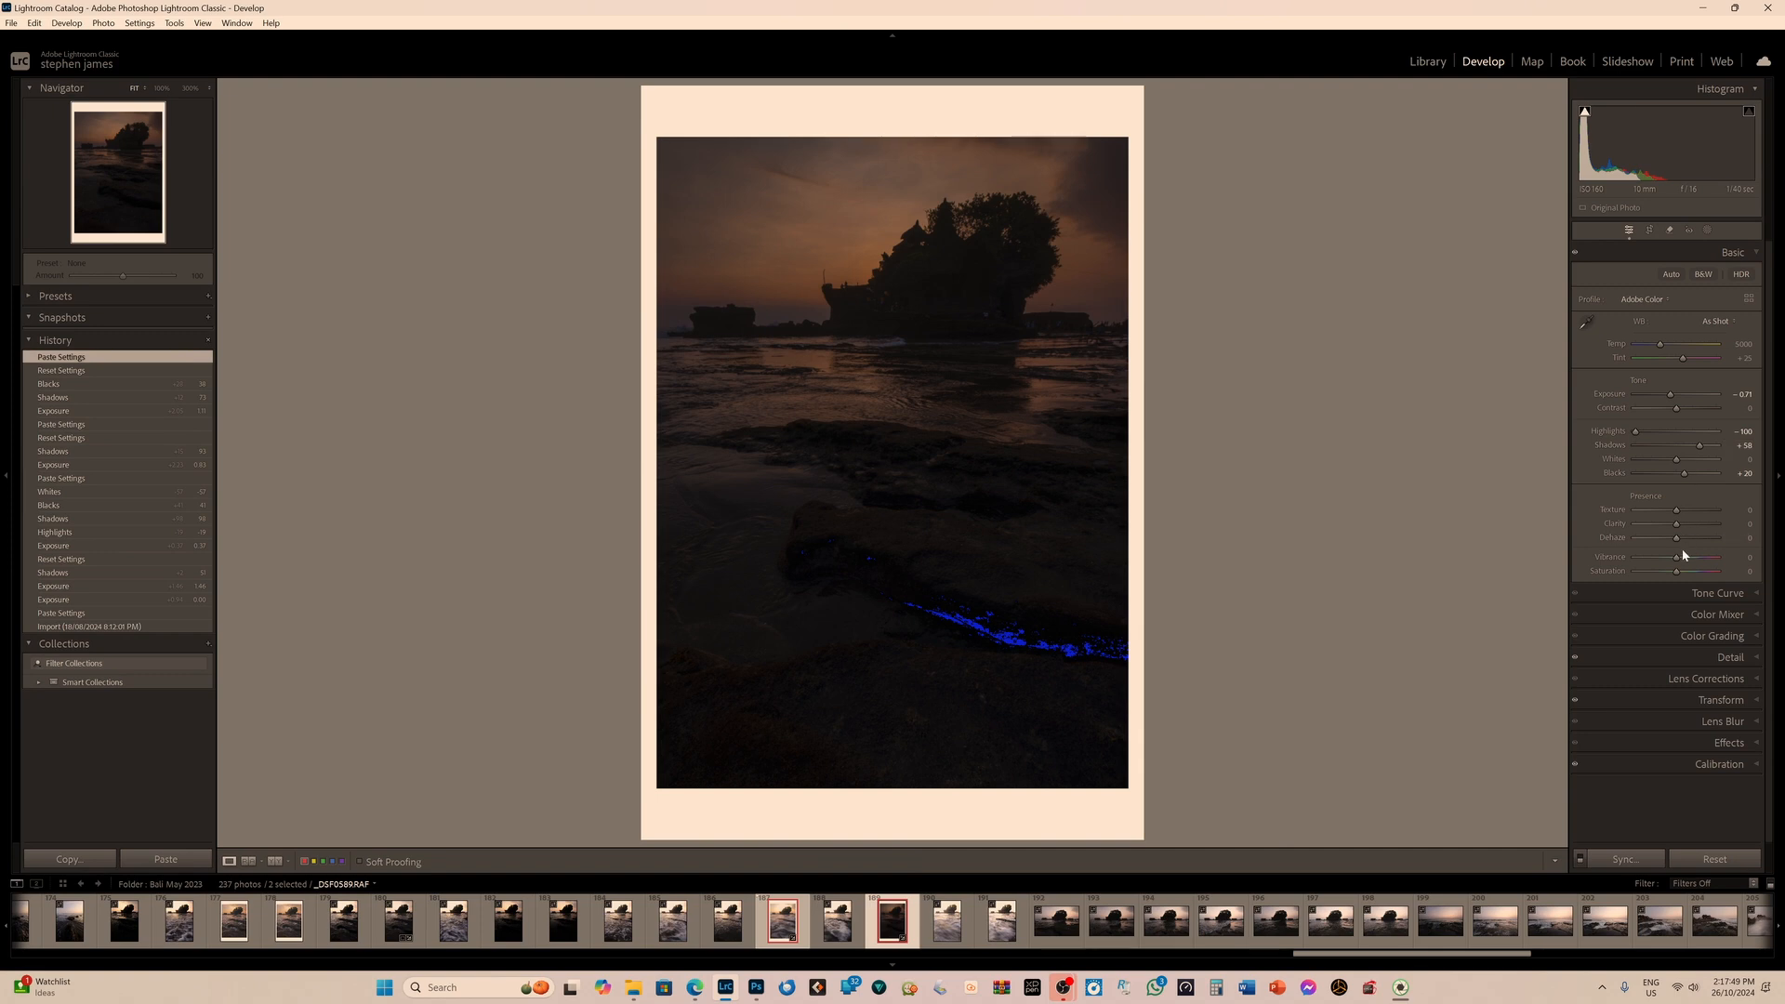
left_click(1719, 766)
left_click(1731, 253)
left_click_drag(1671, 395, 1687, 393)
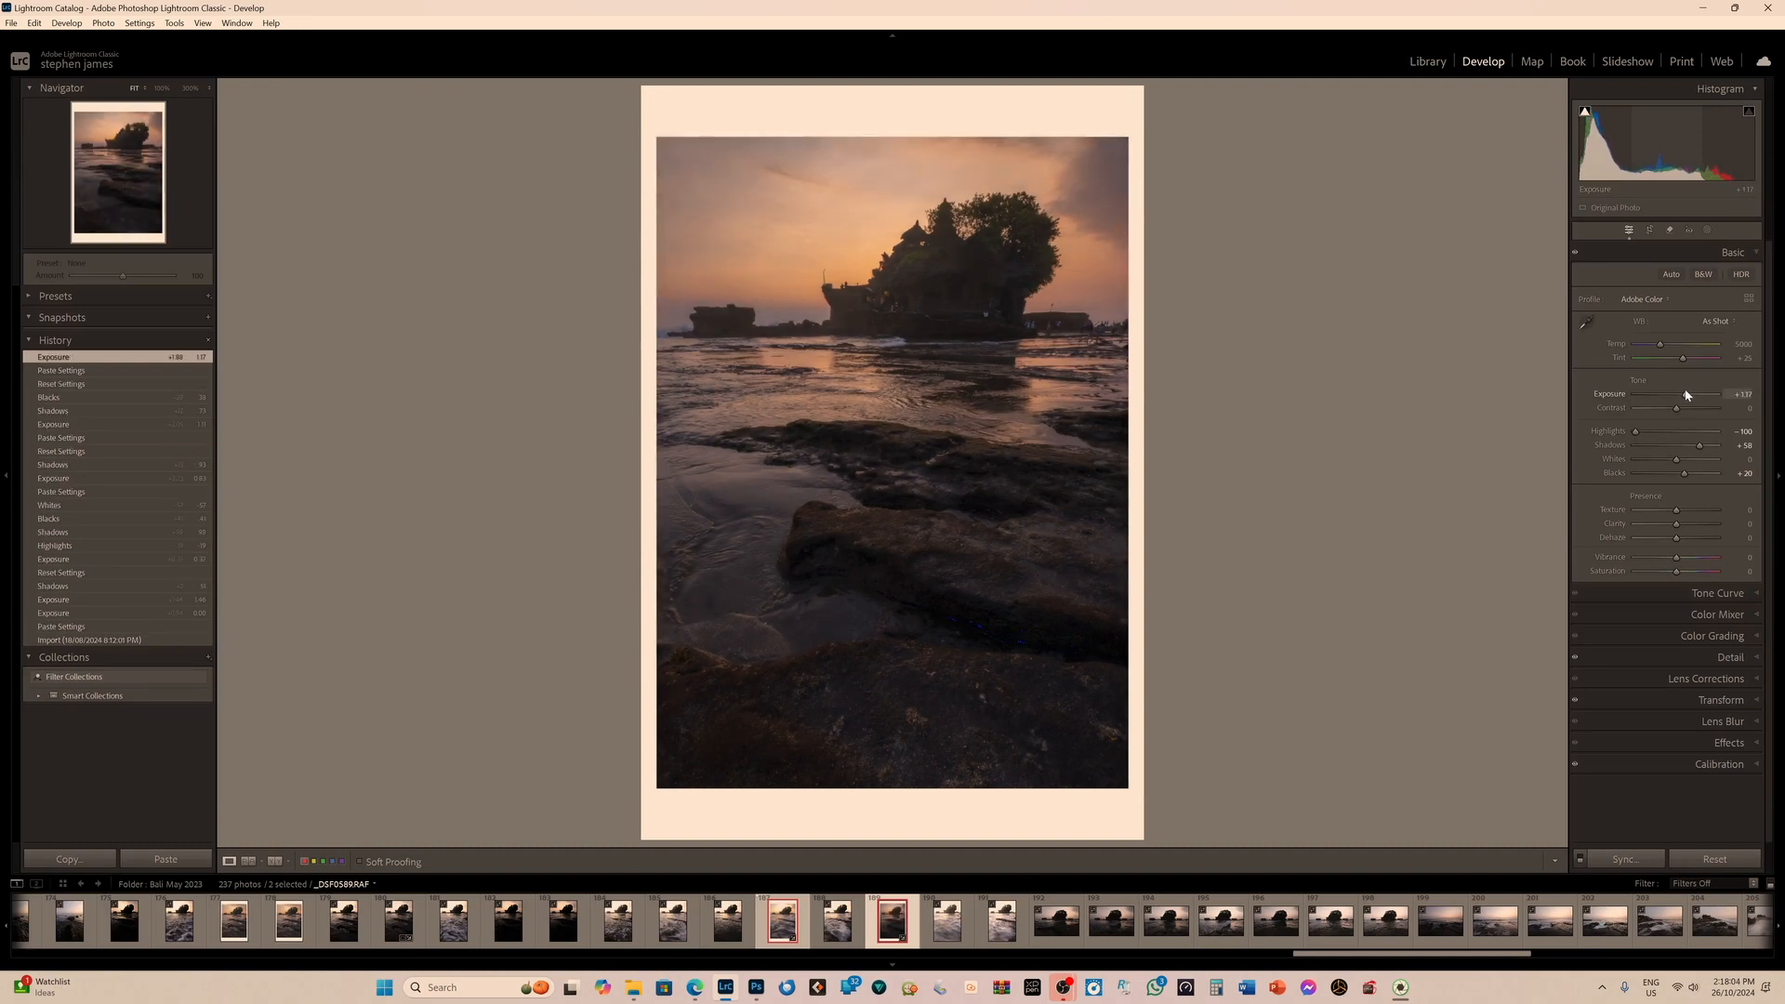
Calibrate the dark photo's primary saturations to Blue +81, Green +83 and Red +86, and check the temple up close.
left_click(783, 920)
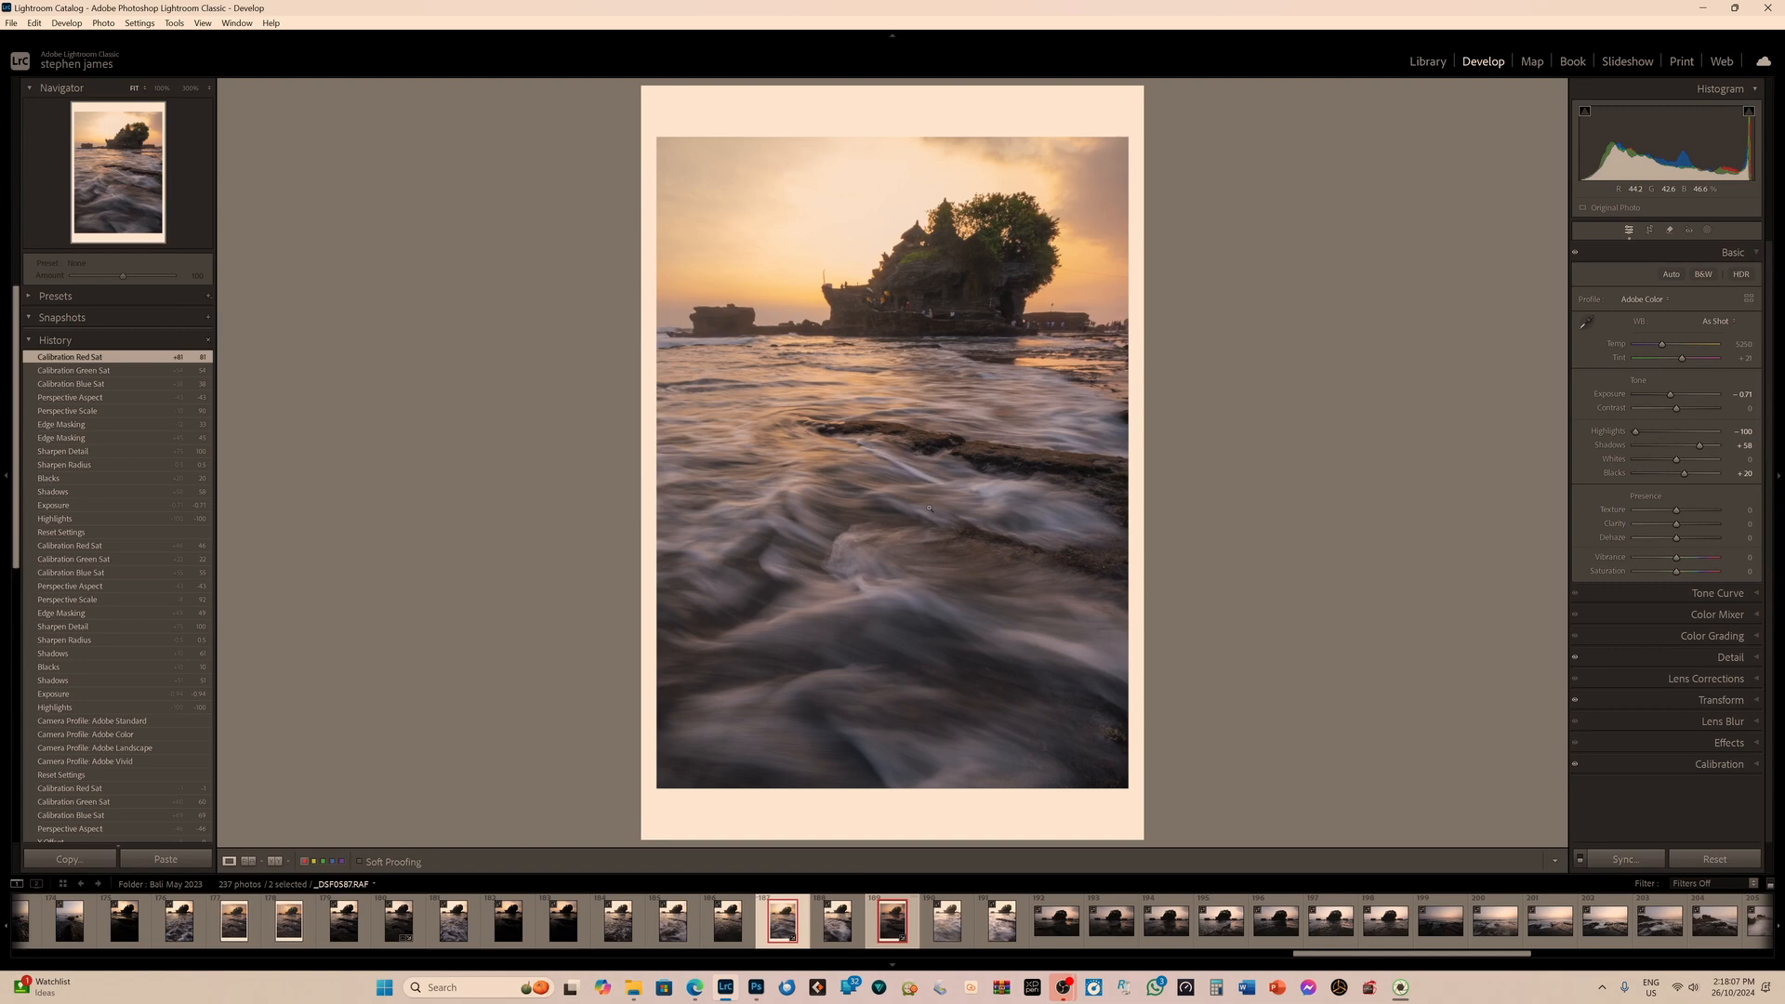
left_click(893, 921)
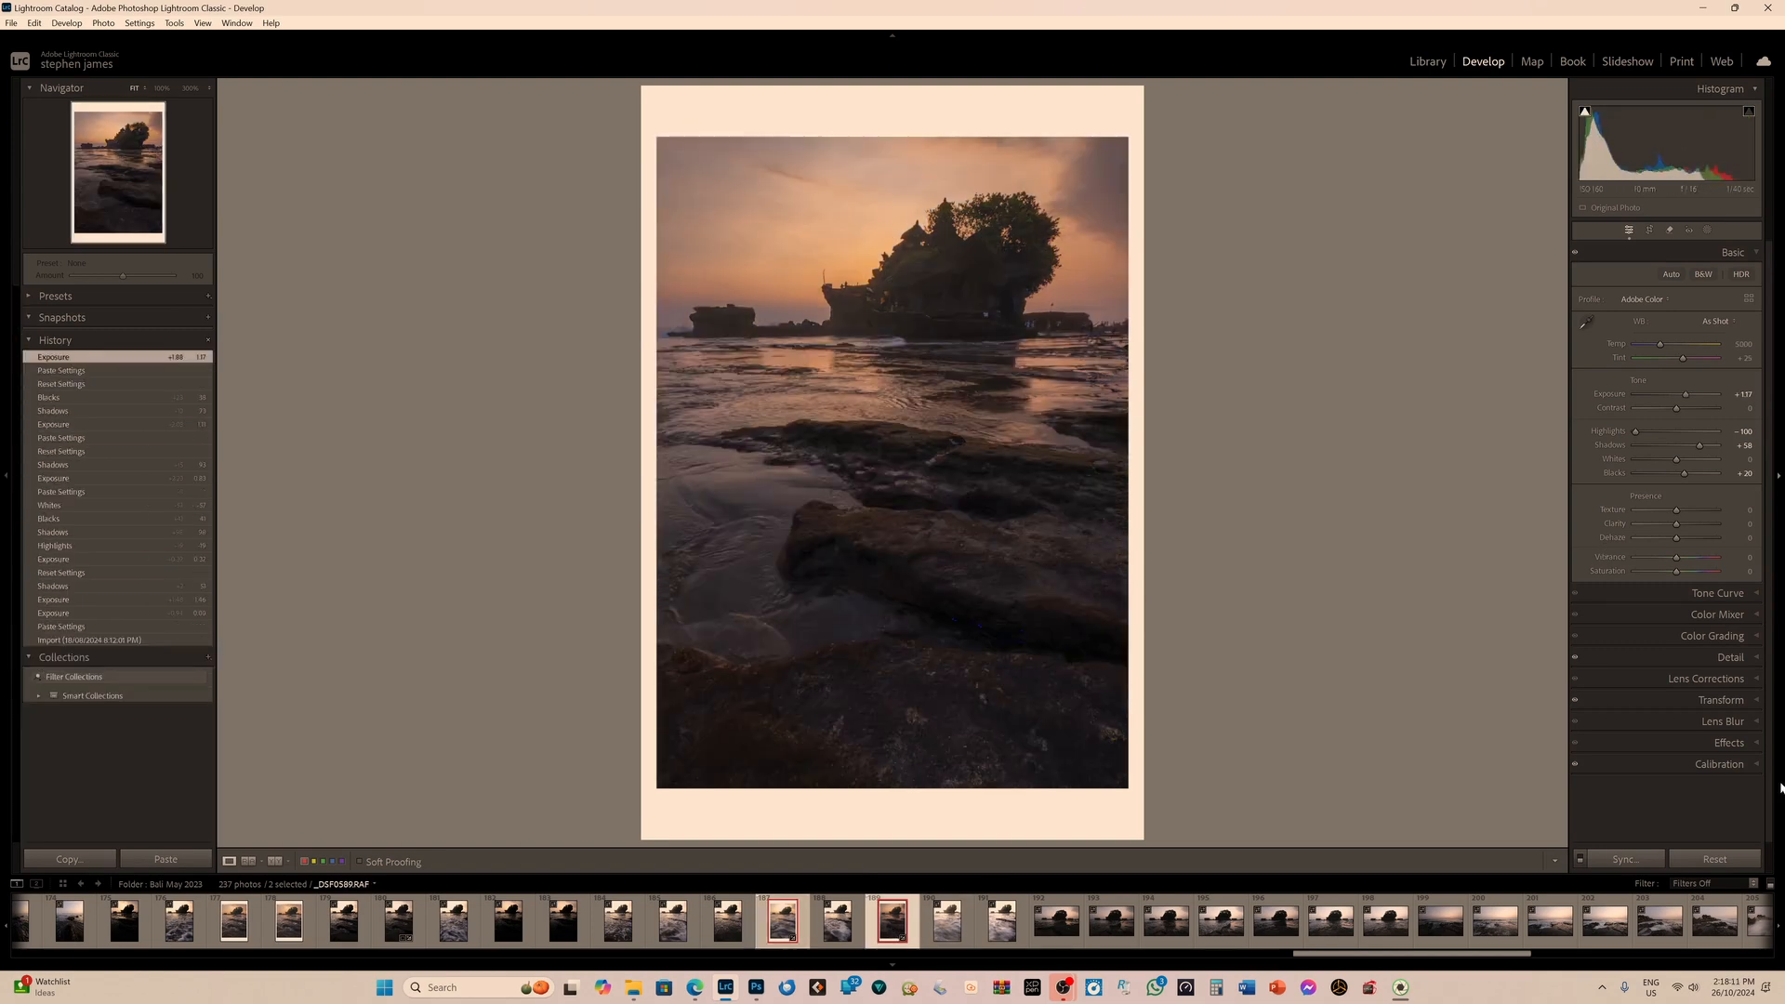
left_click(1725, 764)
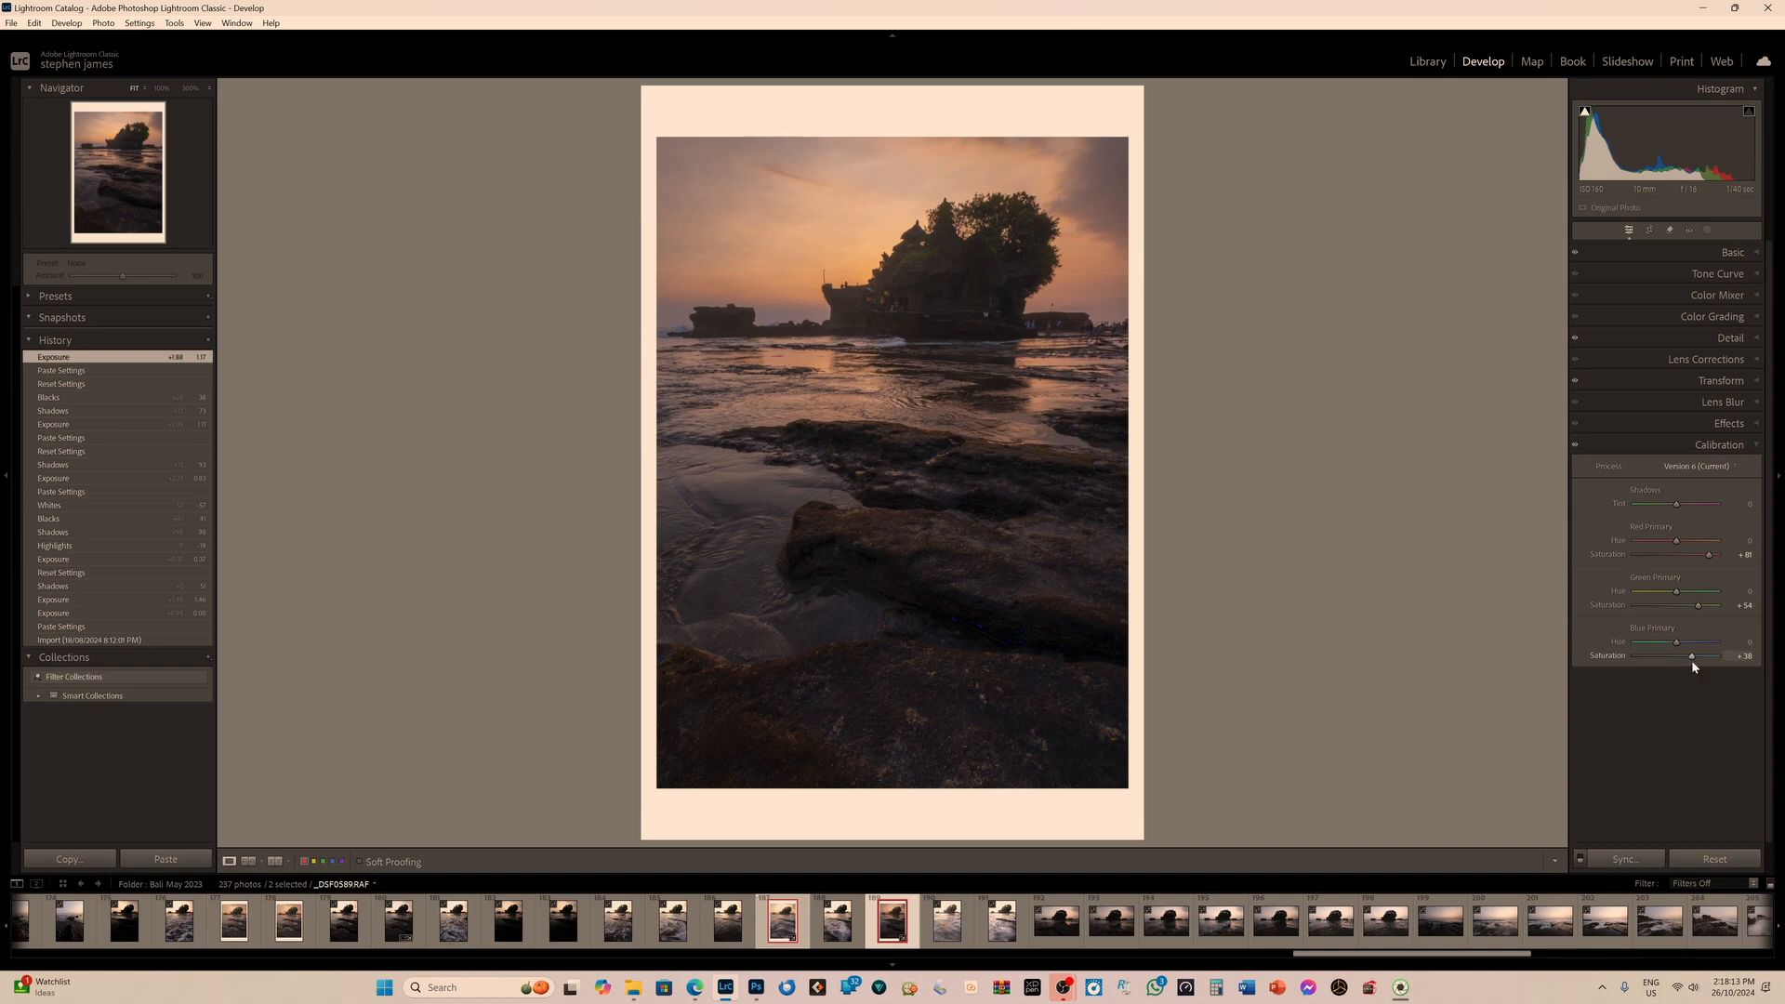
left_click_drag(1693, 660, 1713, 555)
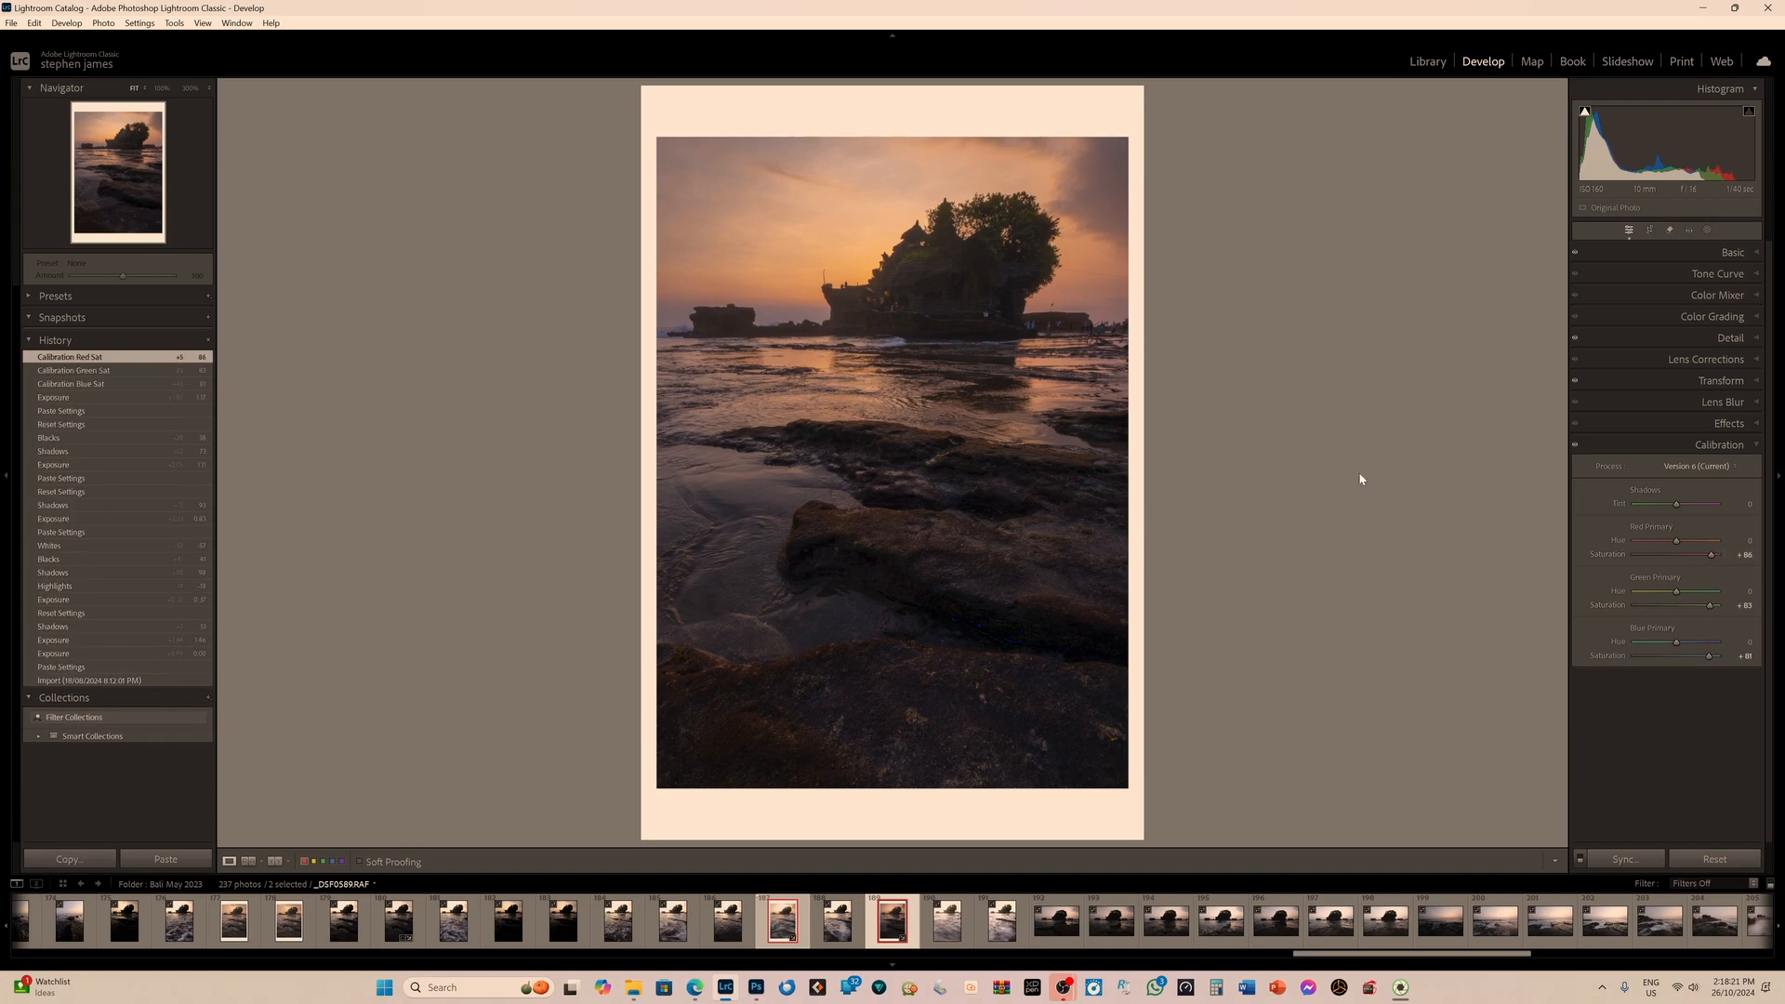
left_click(857, 262)
left_click(858, 263)
Set the brighter photo's Exposure to -1.29 and Shadows to +75, checking the temple detail at 100%.
left_click(786, 922)
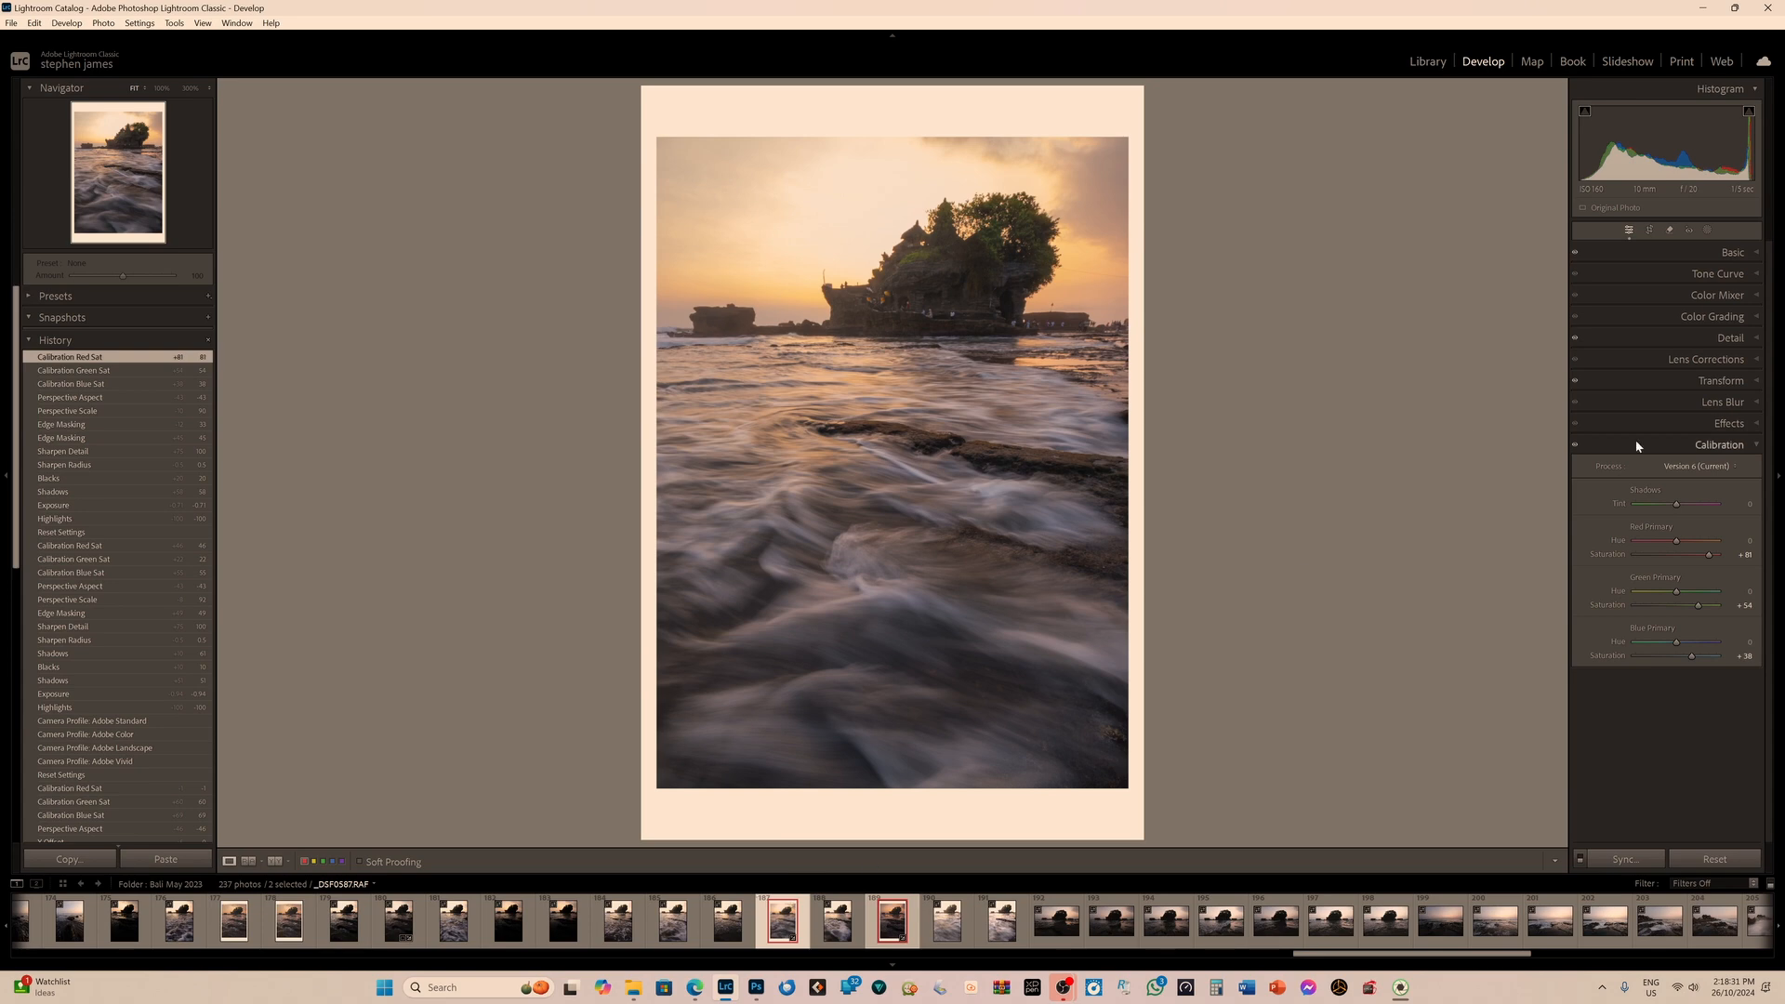
left_click(1748, 255)
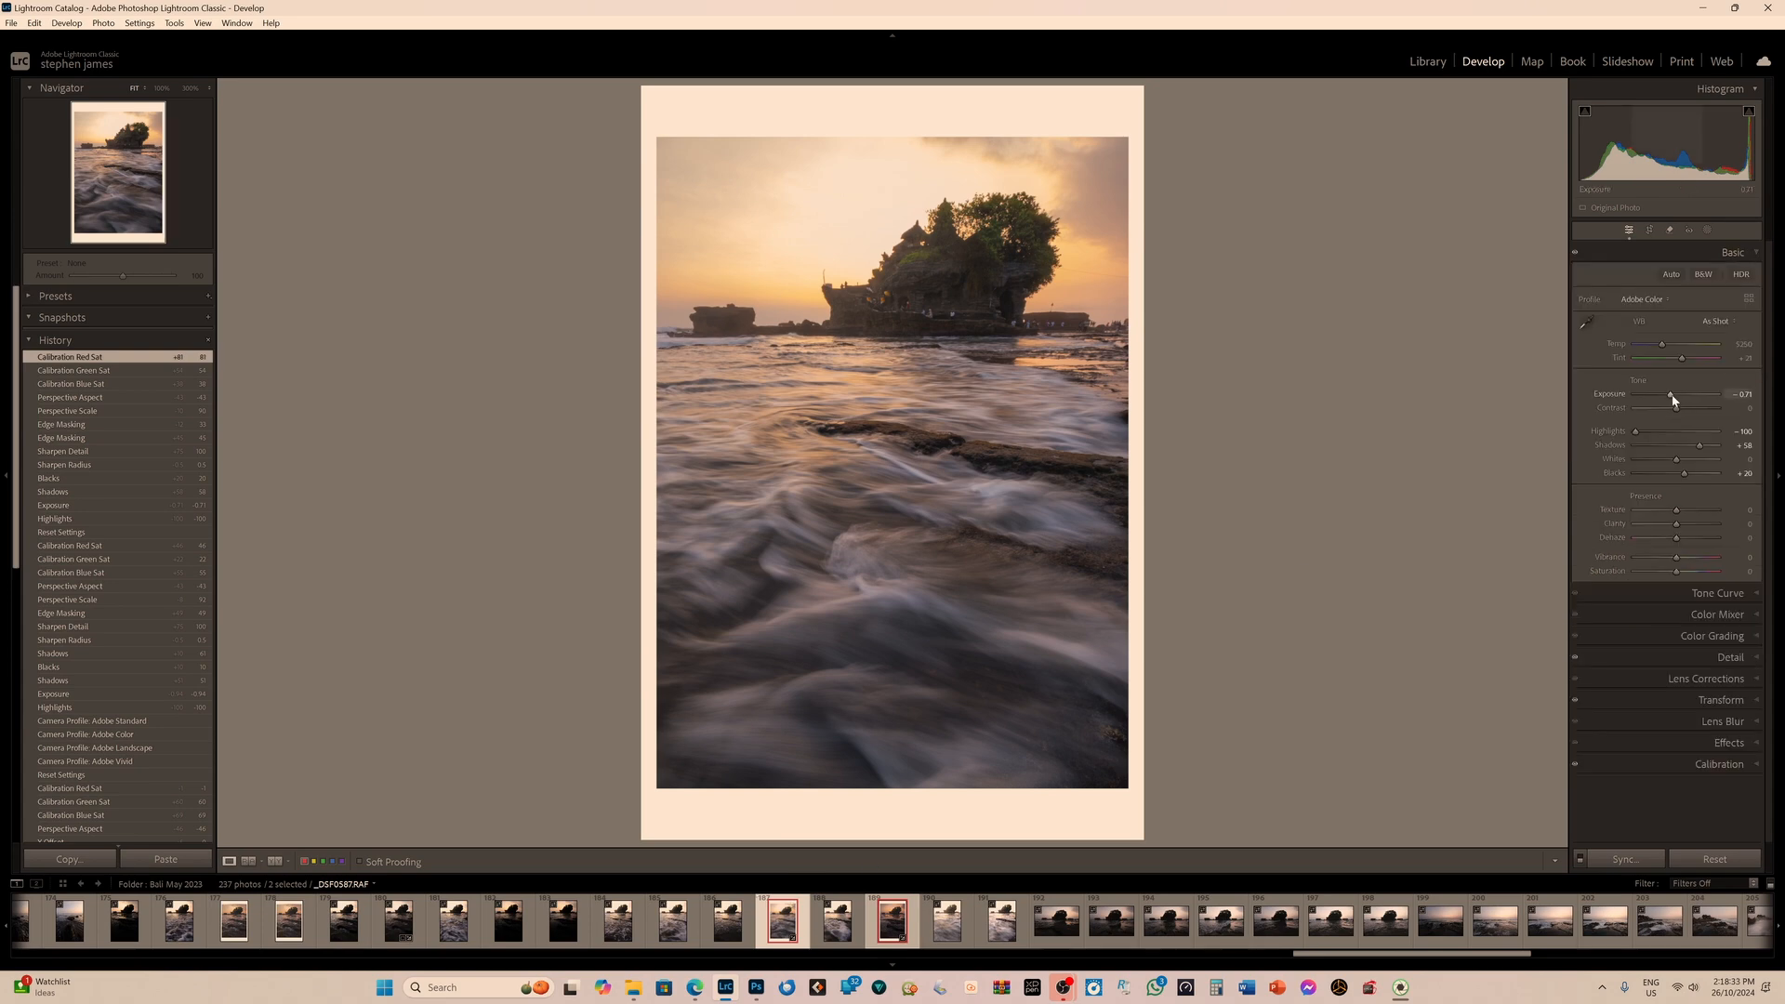
left_click_drag(1671, 393, 1666, 396)
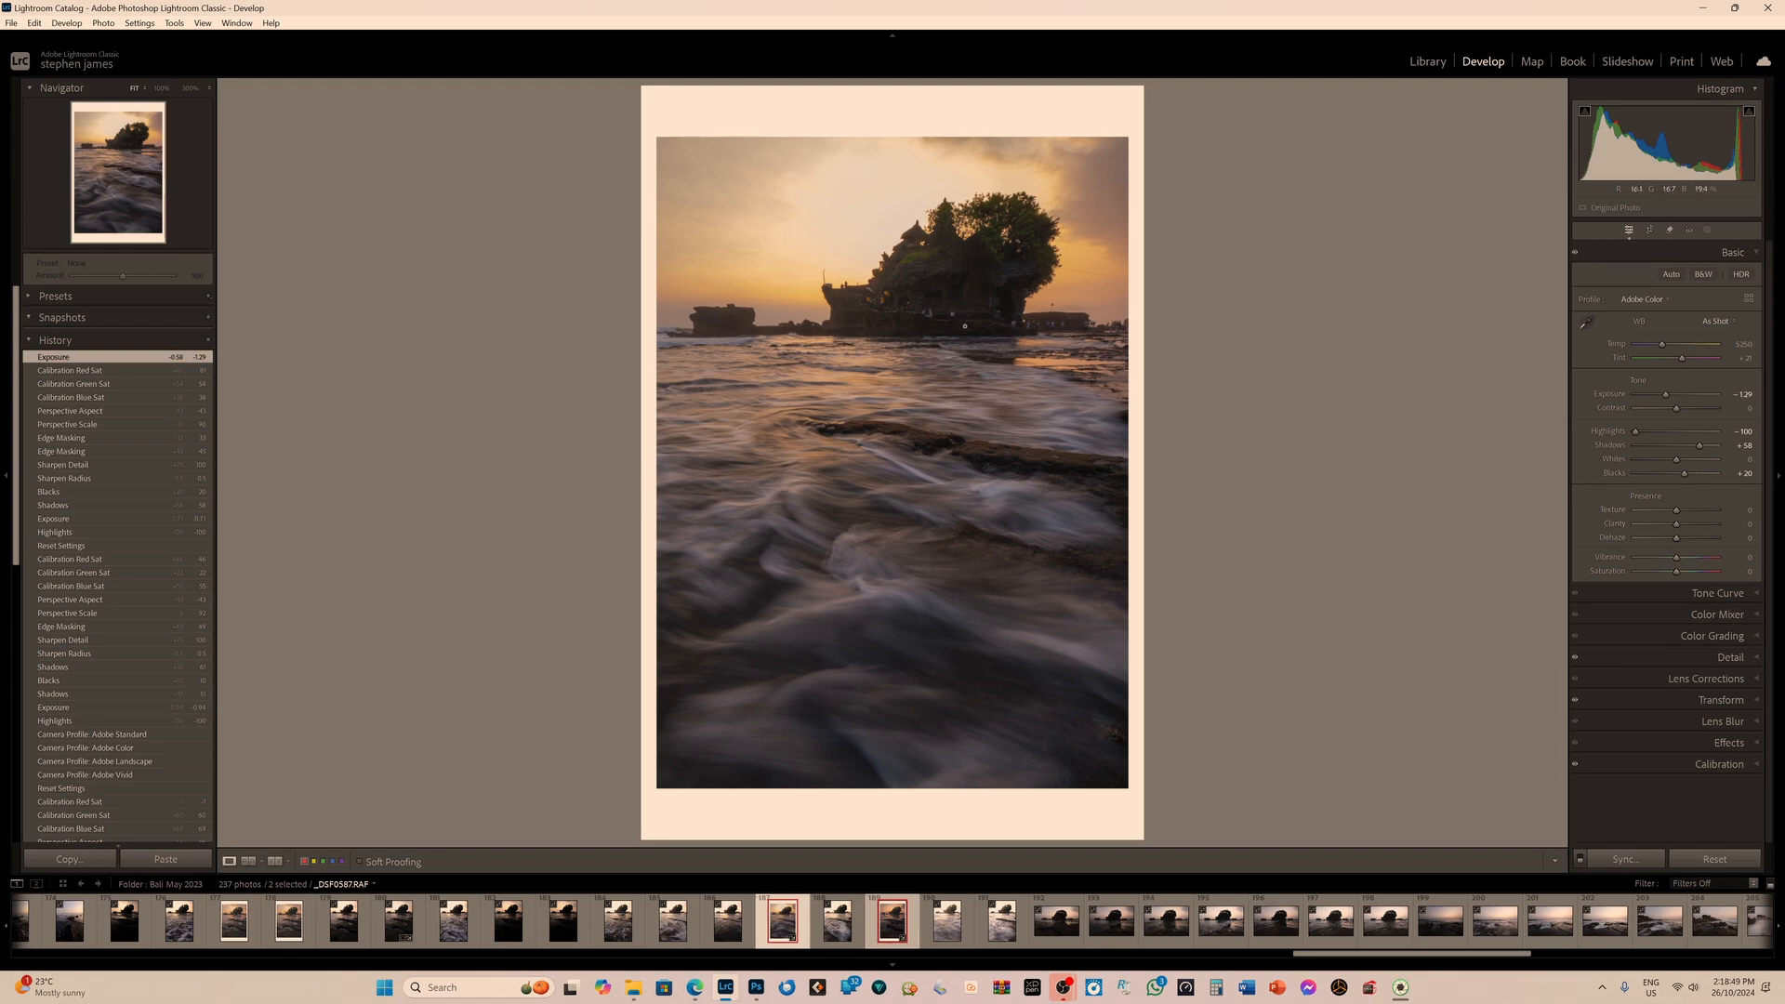
left_click(982, 287)
left_click(973, 303)
left_click_drag(1697, 444, 1705, 443)
left_click(977, 304)
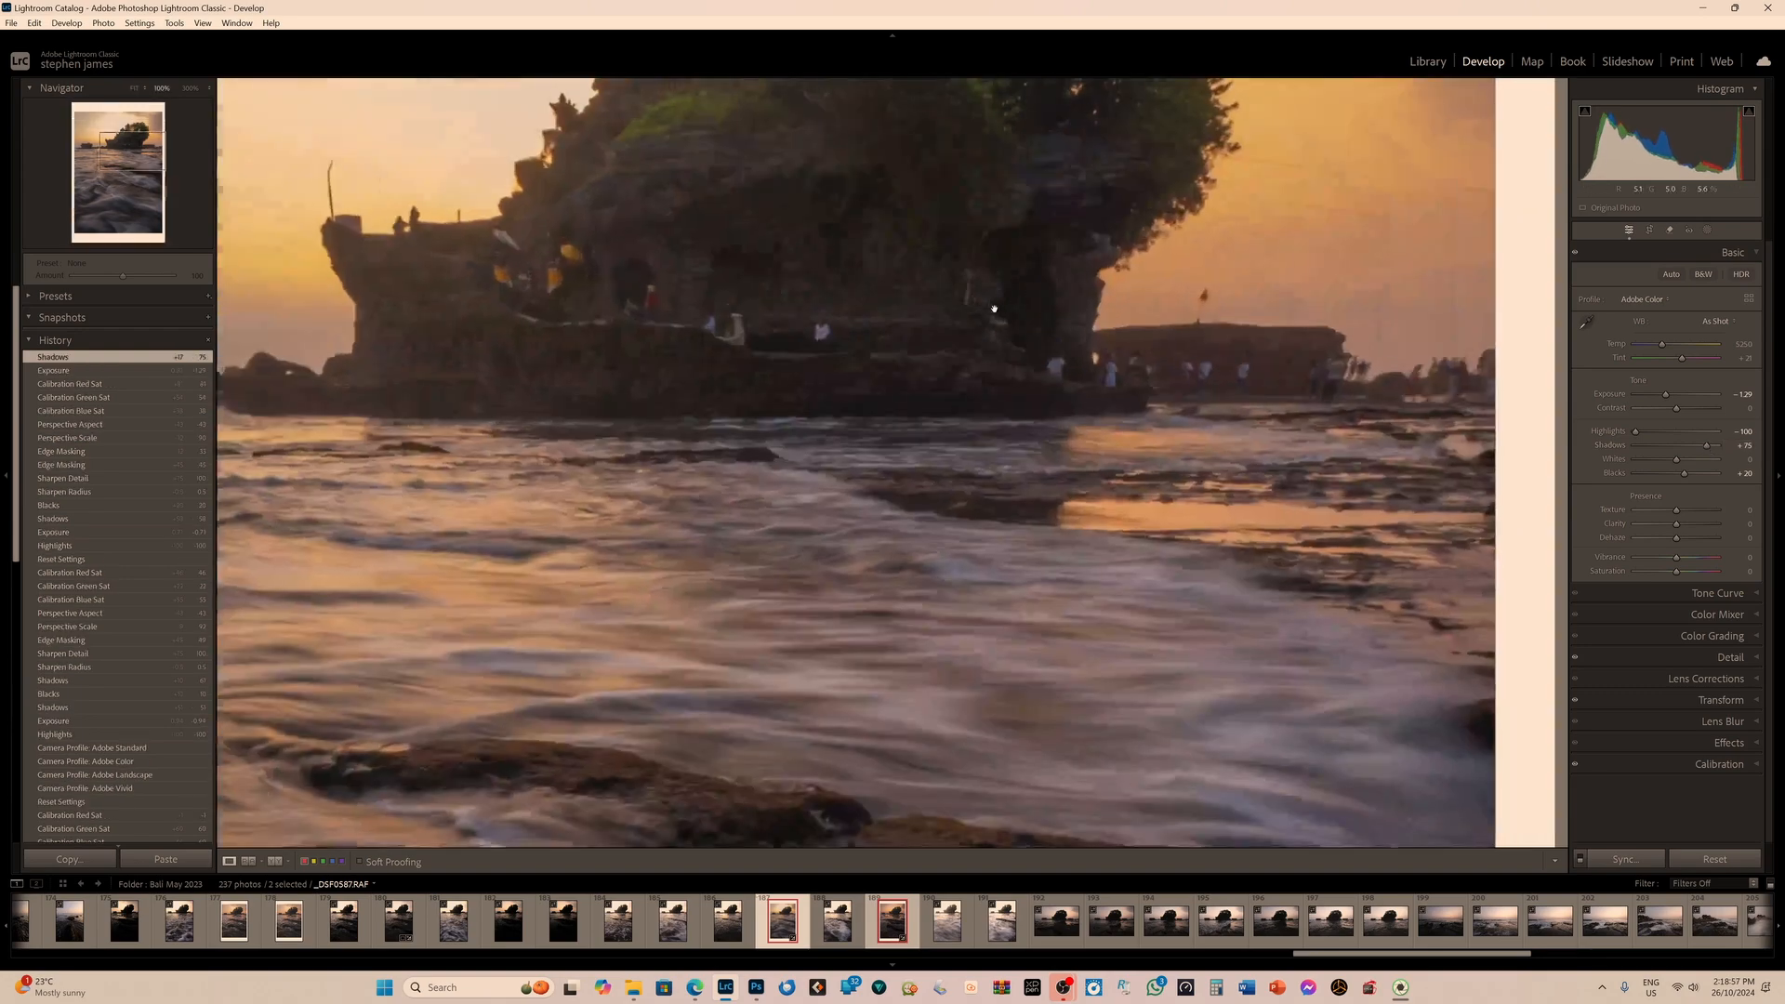
left_click(949, 302)
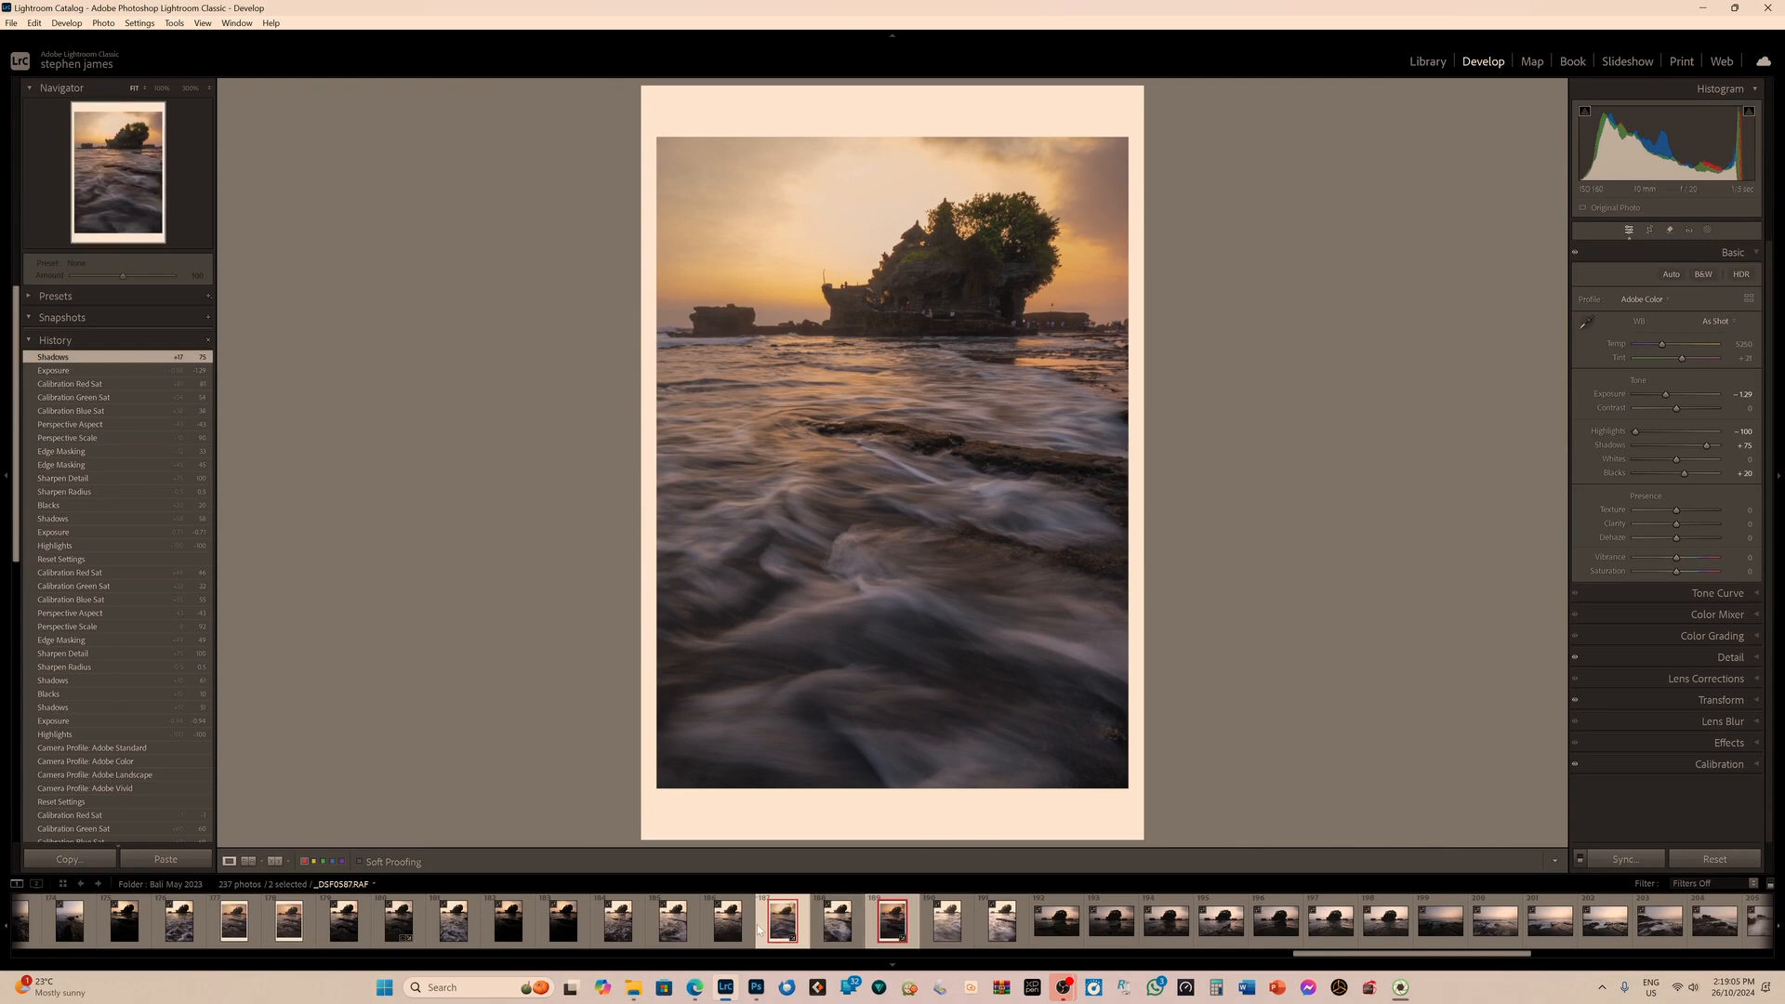
Open the bright and dark temple exposures together as layers in Photoshop.
left_click(885, 920)
left_click(783, 922)
right_click(783, 924)
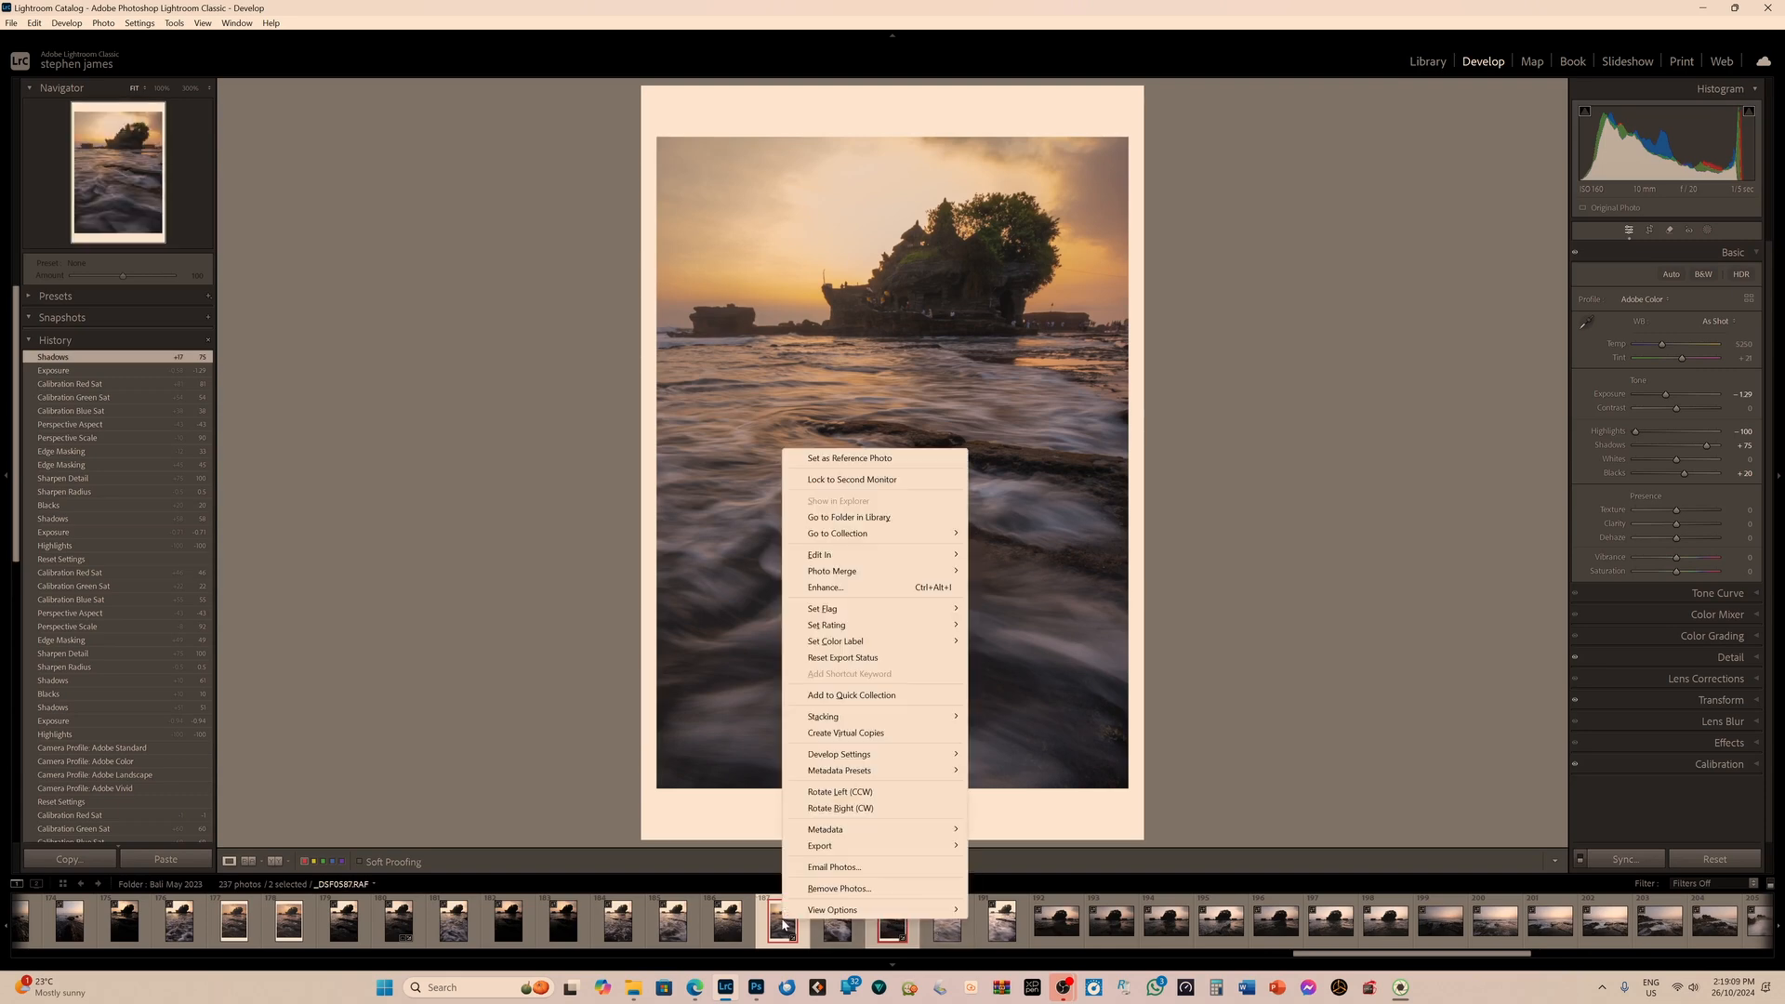
mouse_move(827, 558)
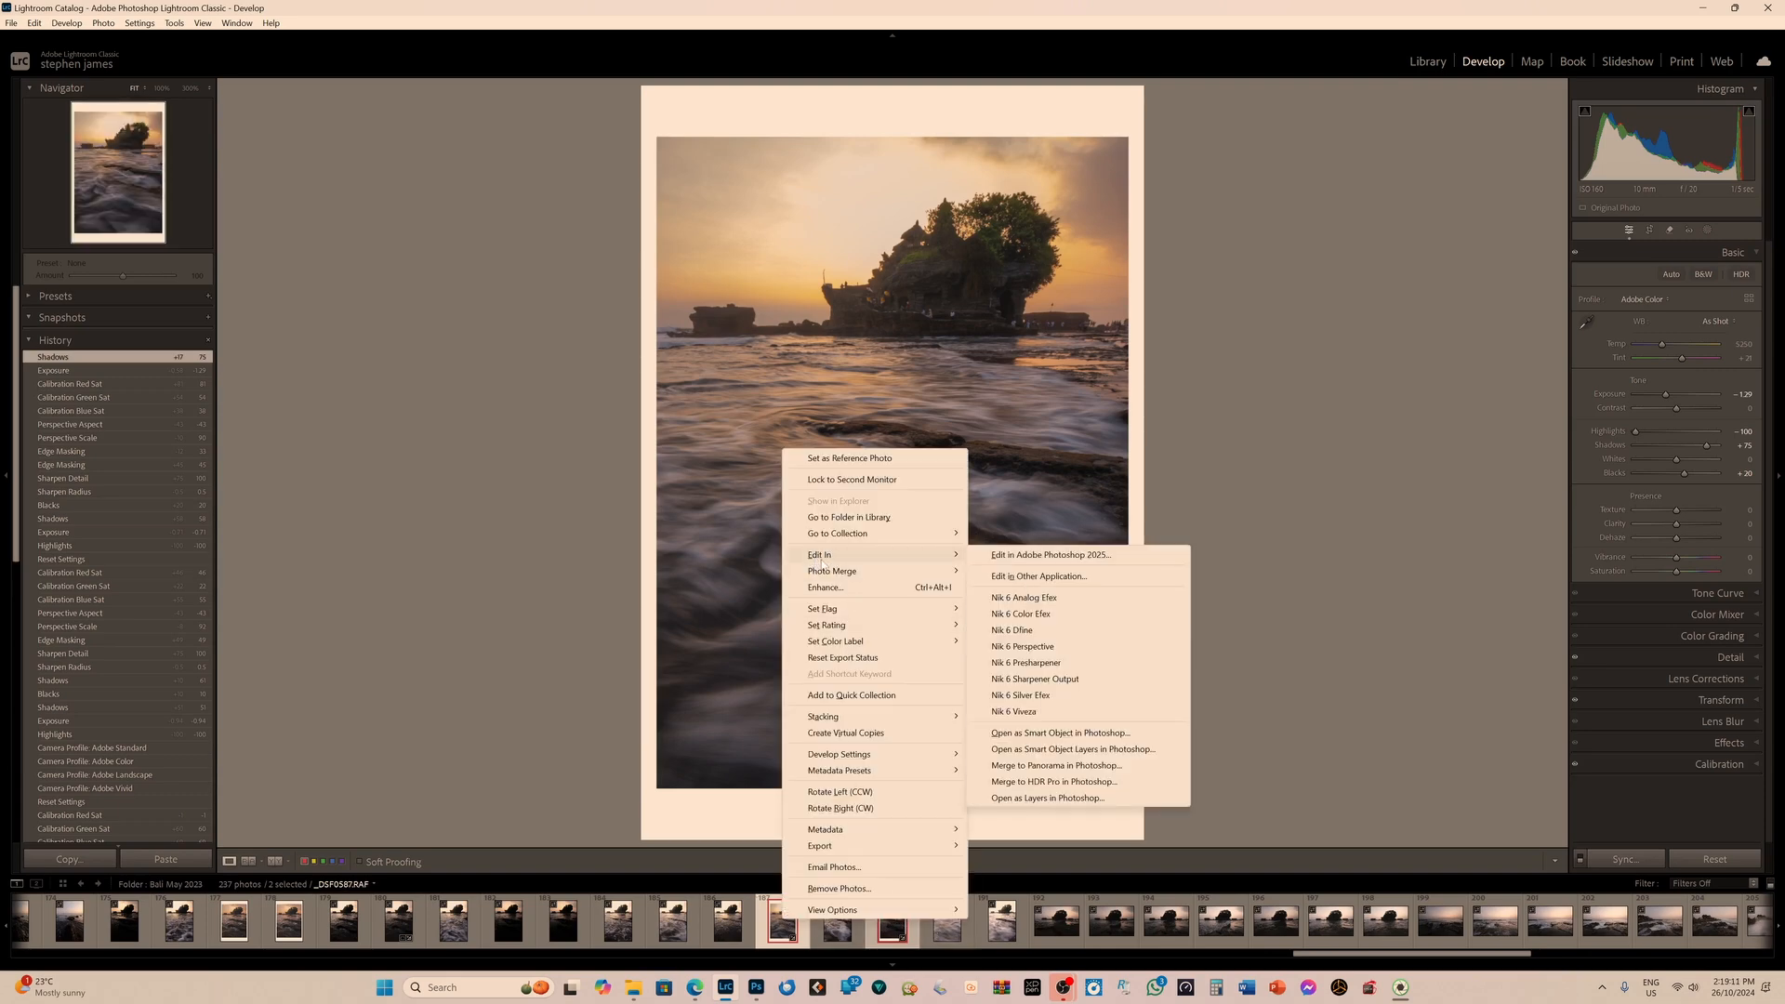
left_click(1035, 798)
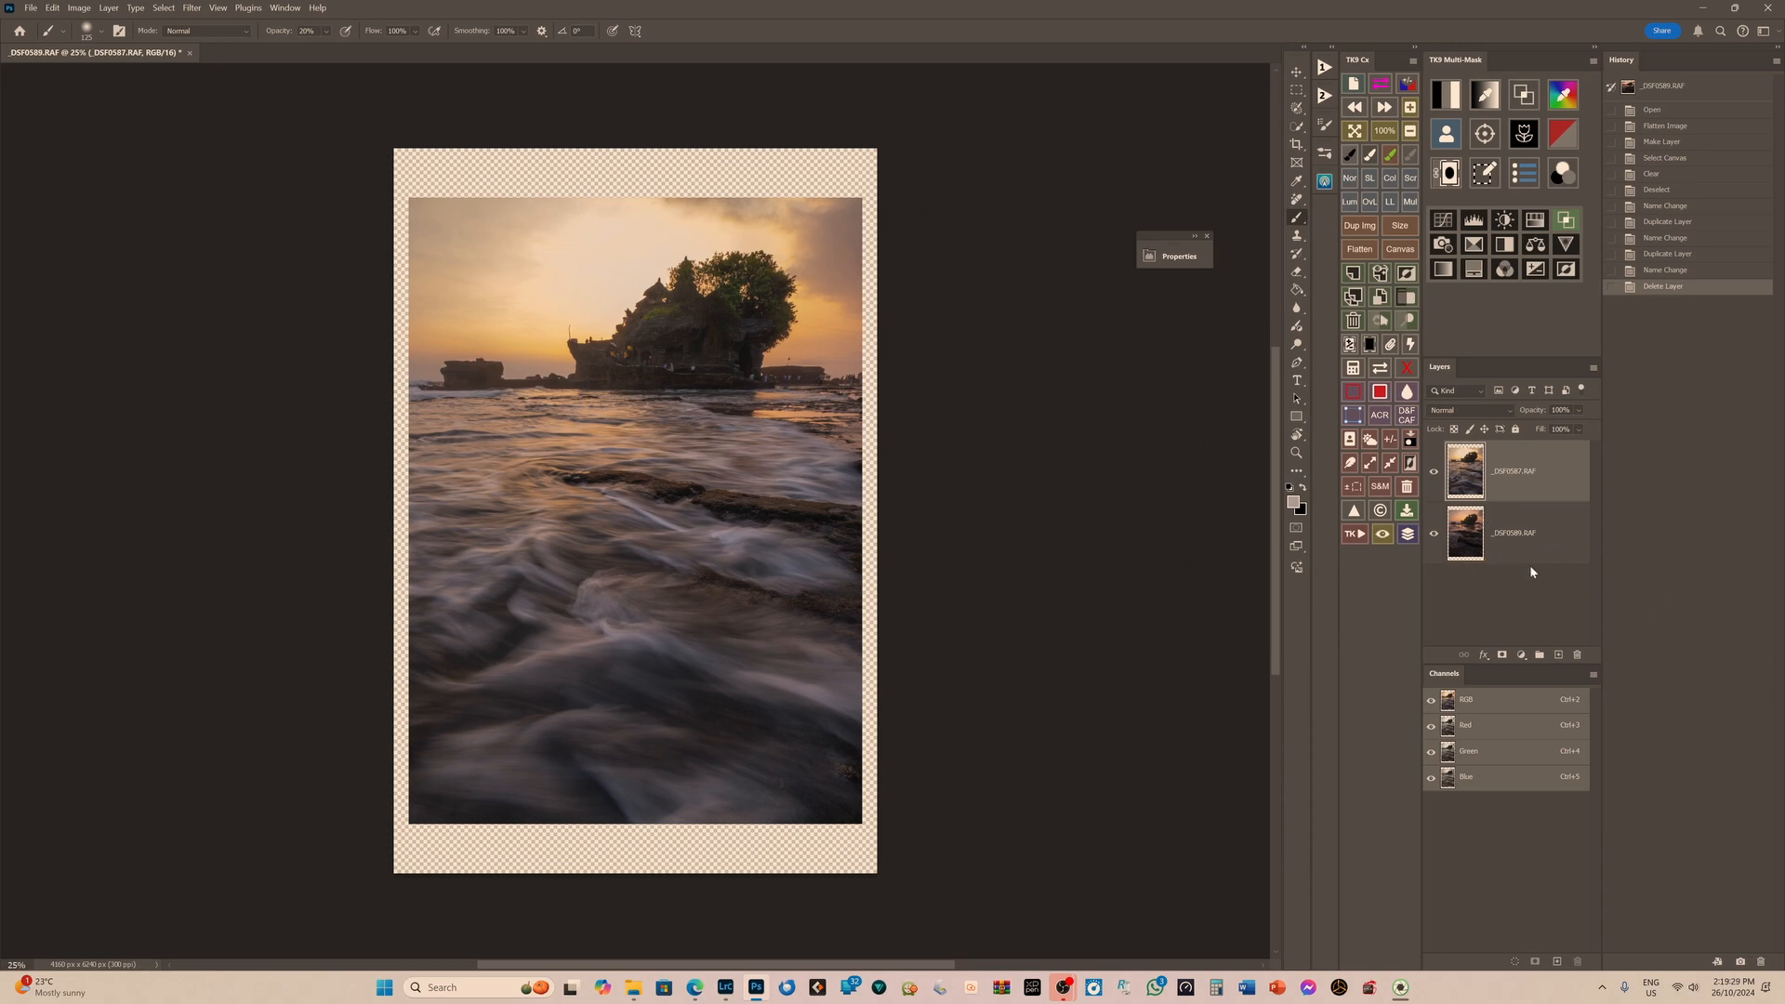
Move the dark exposure layer above the bright one and compare the two by toggling the top layer's visibility.
left_click_drag(1470, 539, 1469, 465)
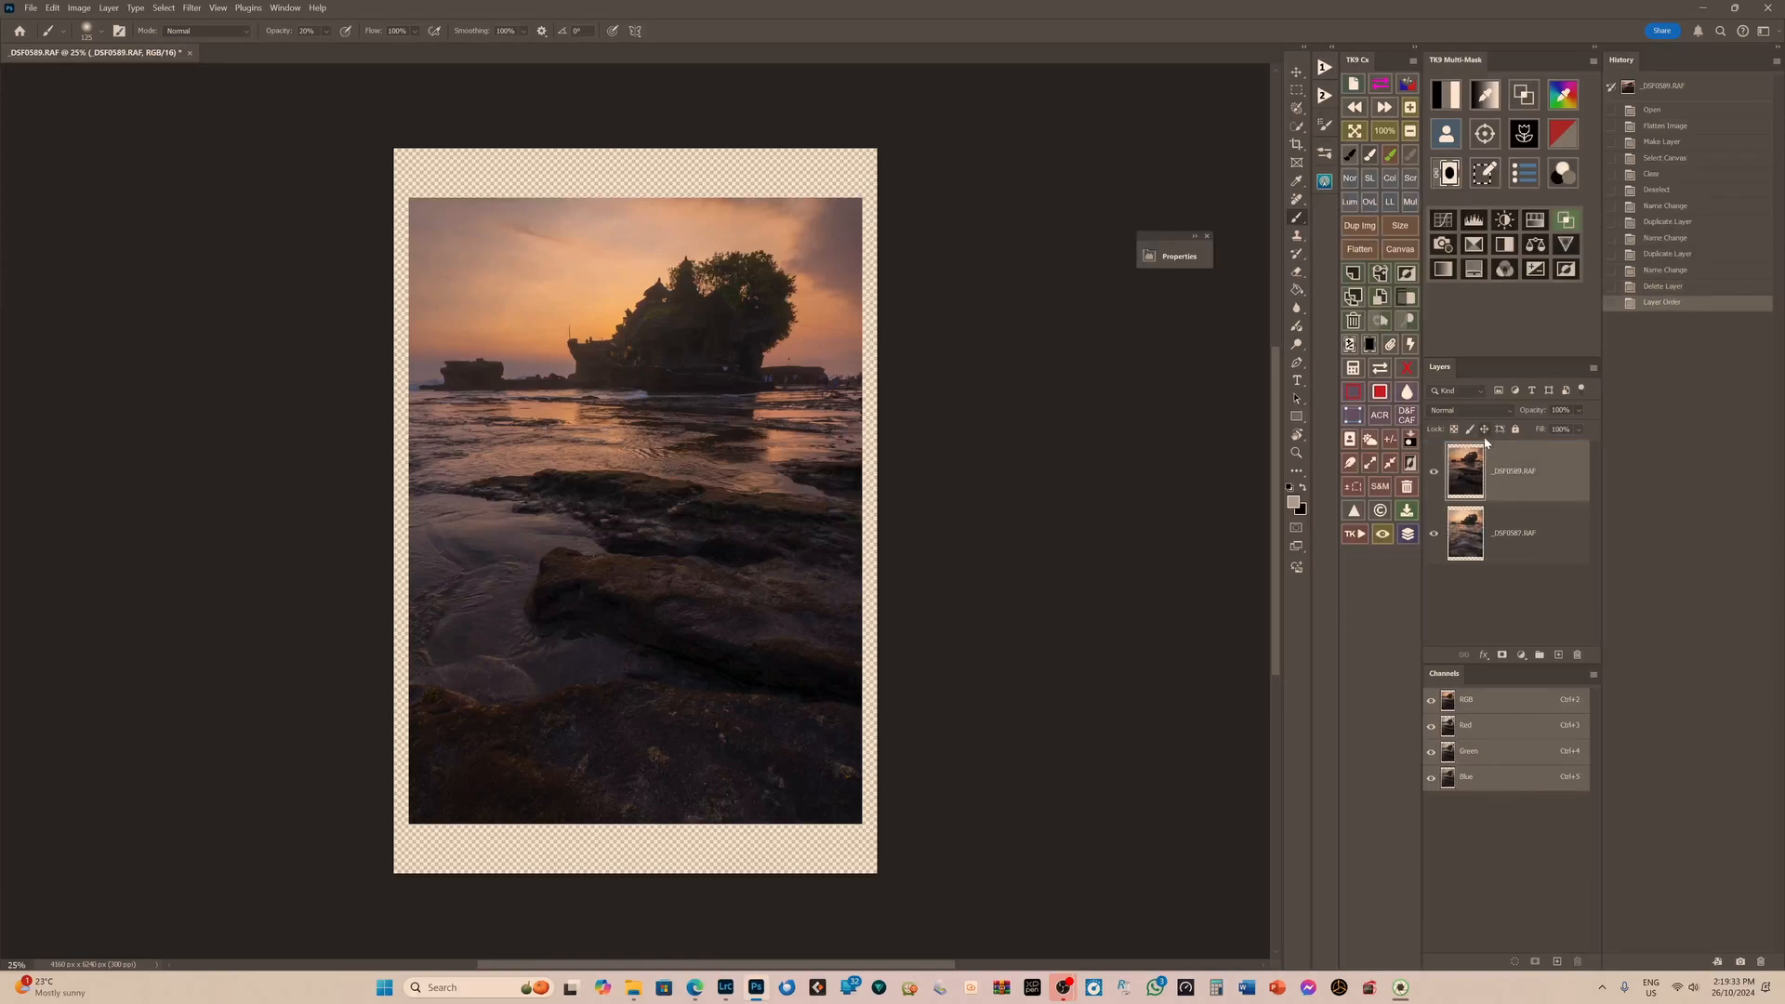
left_click(1434, 472)
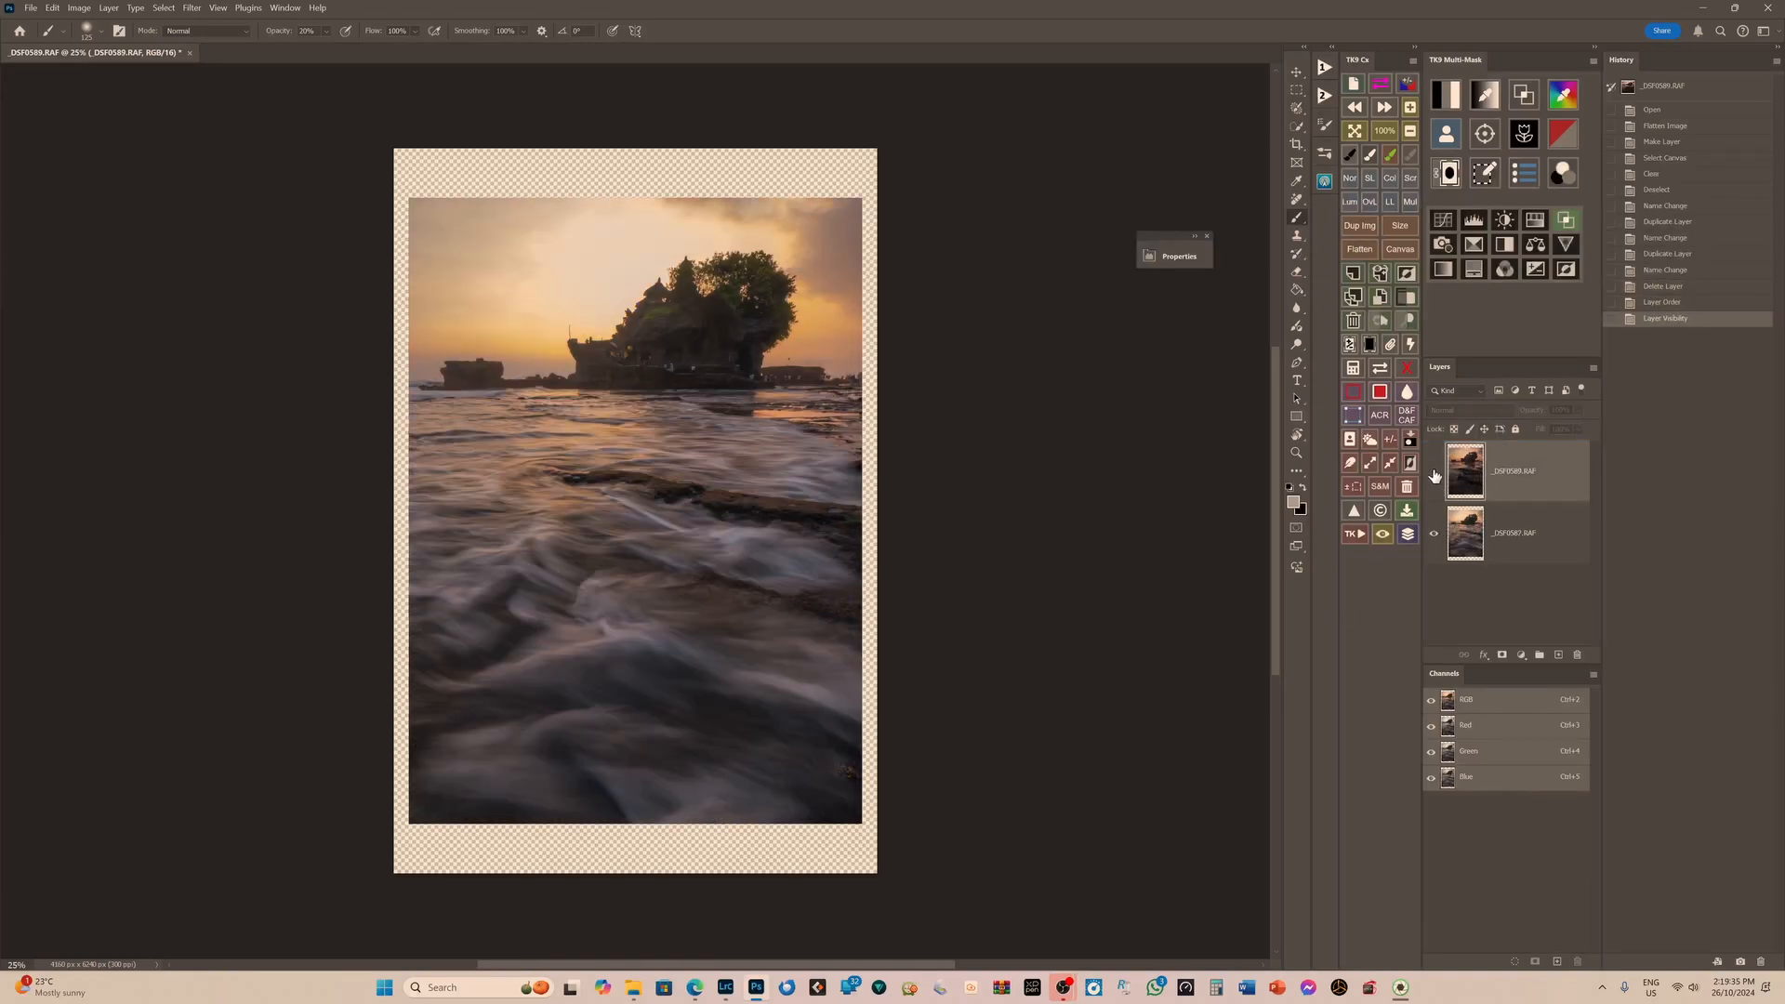
left_click(1434, 471)
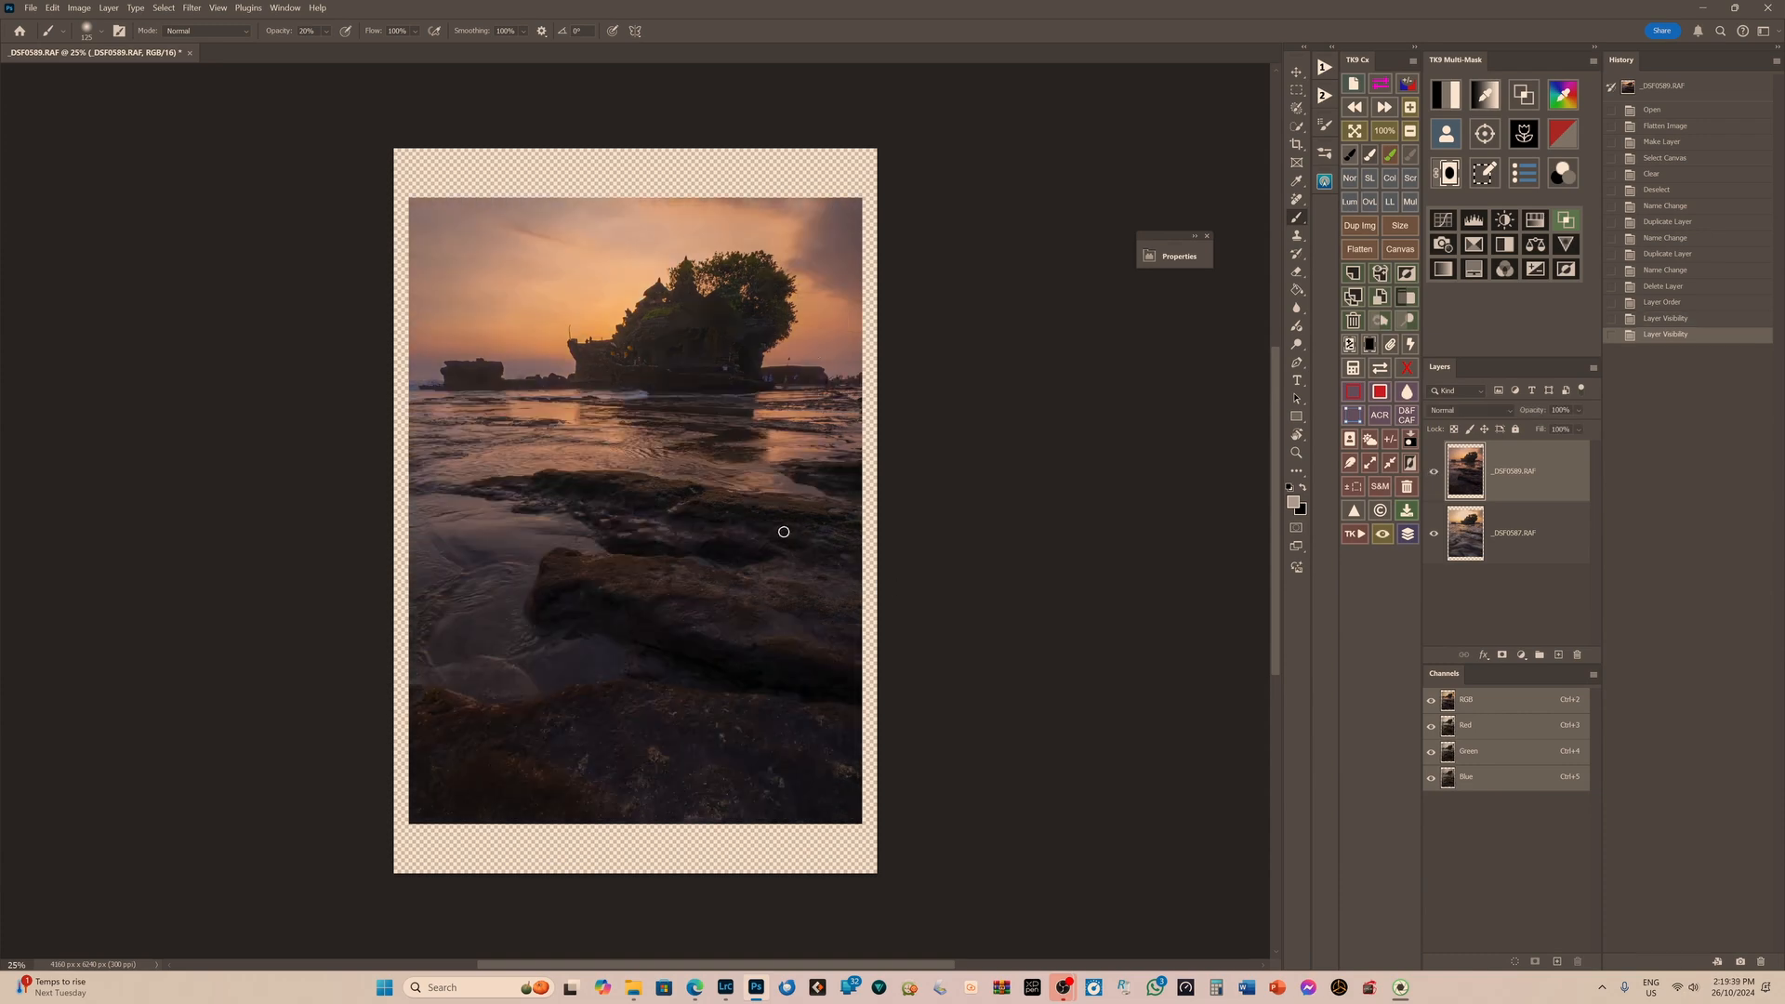
scroll(781, 526, "up", 2)
scroll(777, 522, "down", 1)
scroll(724, 231, "up", 4)
scroll(724, 231, "down", 1)
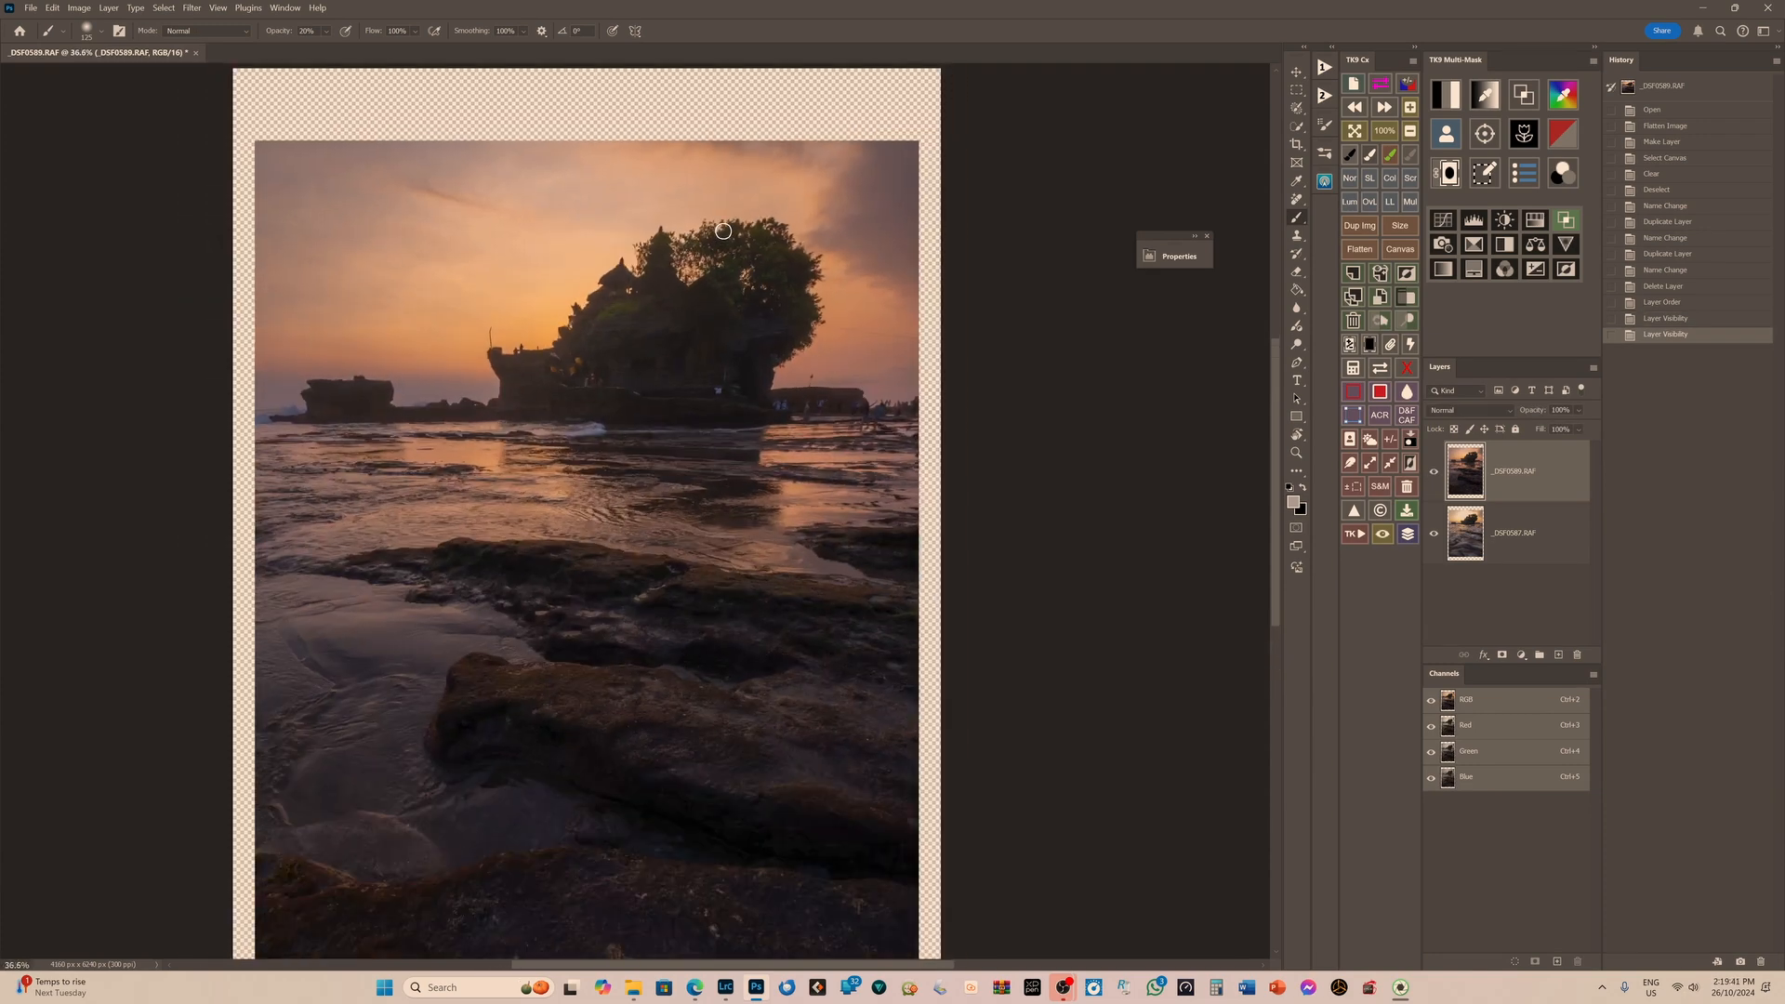
scroll(575, 274, "down", 1)
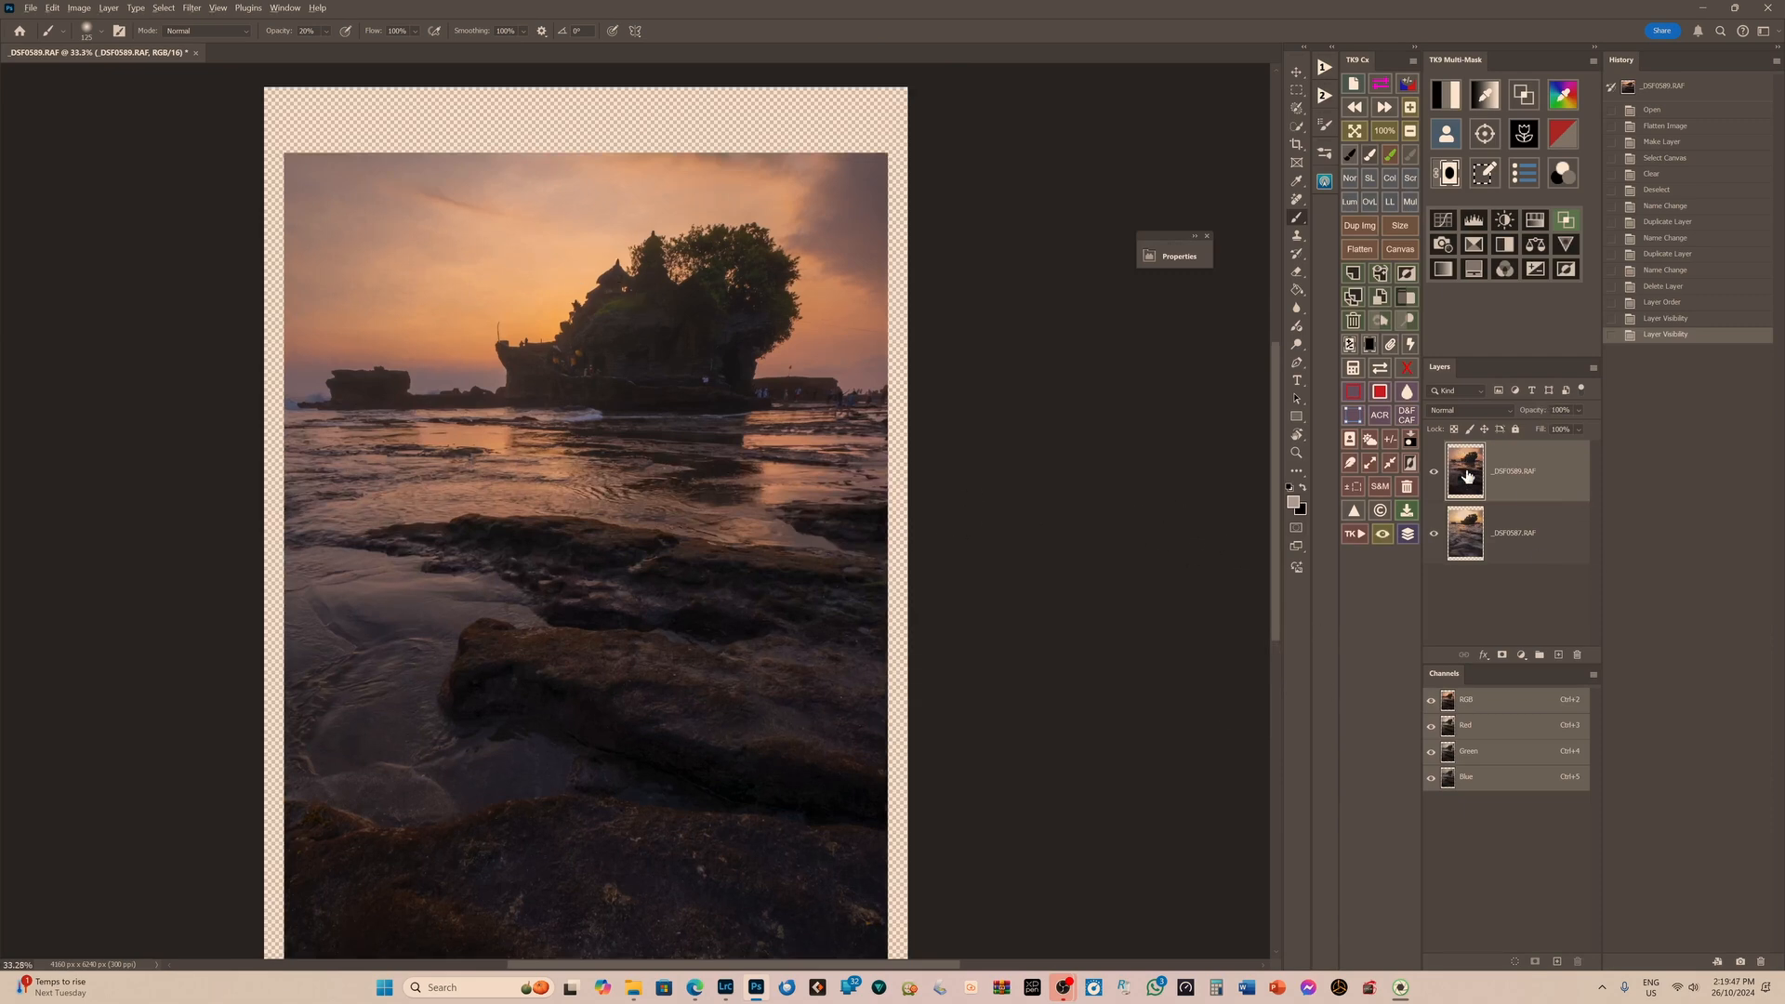
Add a black layer mask to the dark exposure layer to hide it, and move the floating Properties panel clear of the photo.
left_click(1501, 656, "alt")
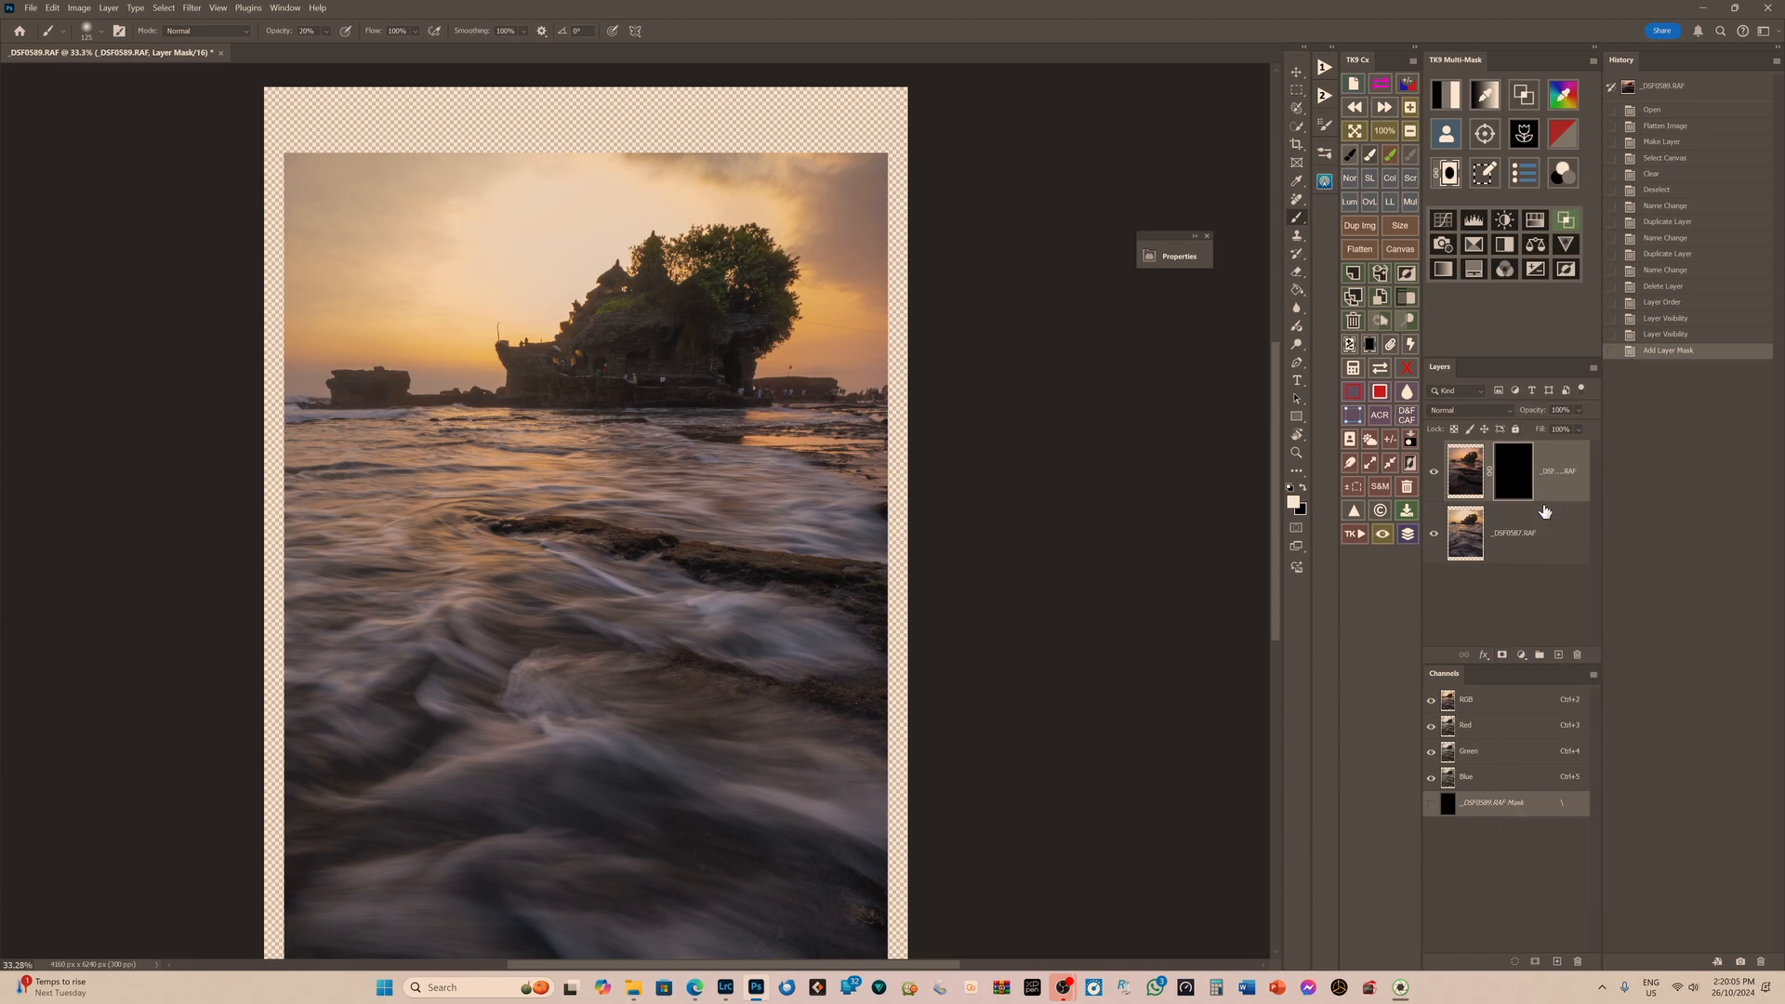
key("ctrl+z")
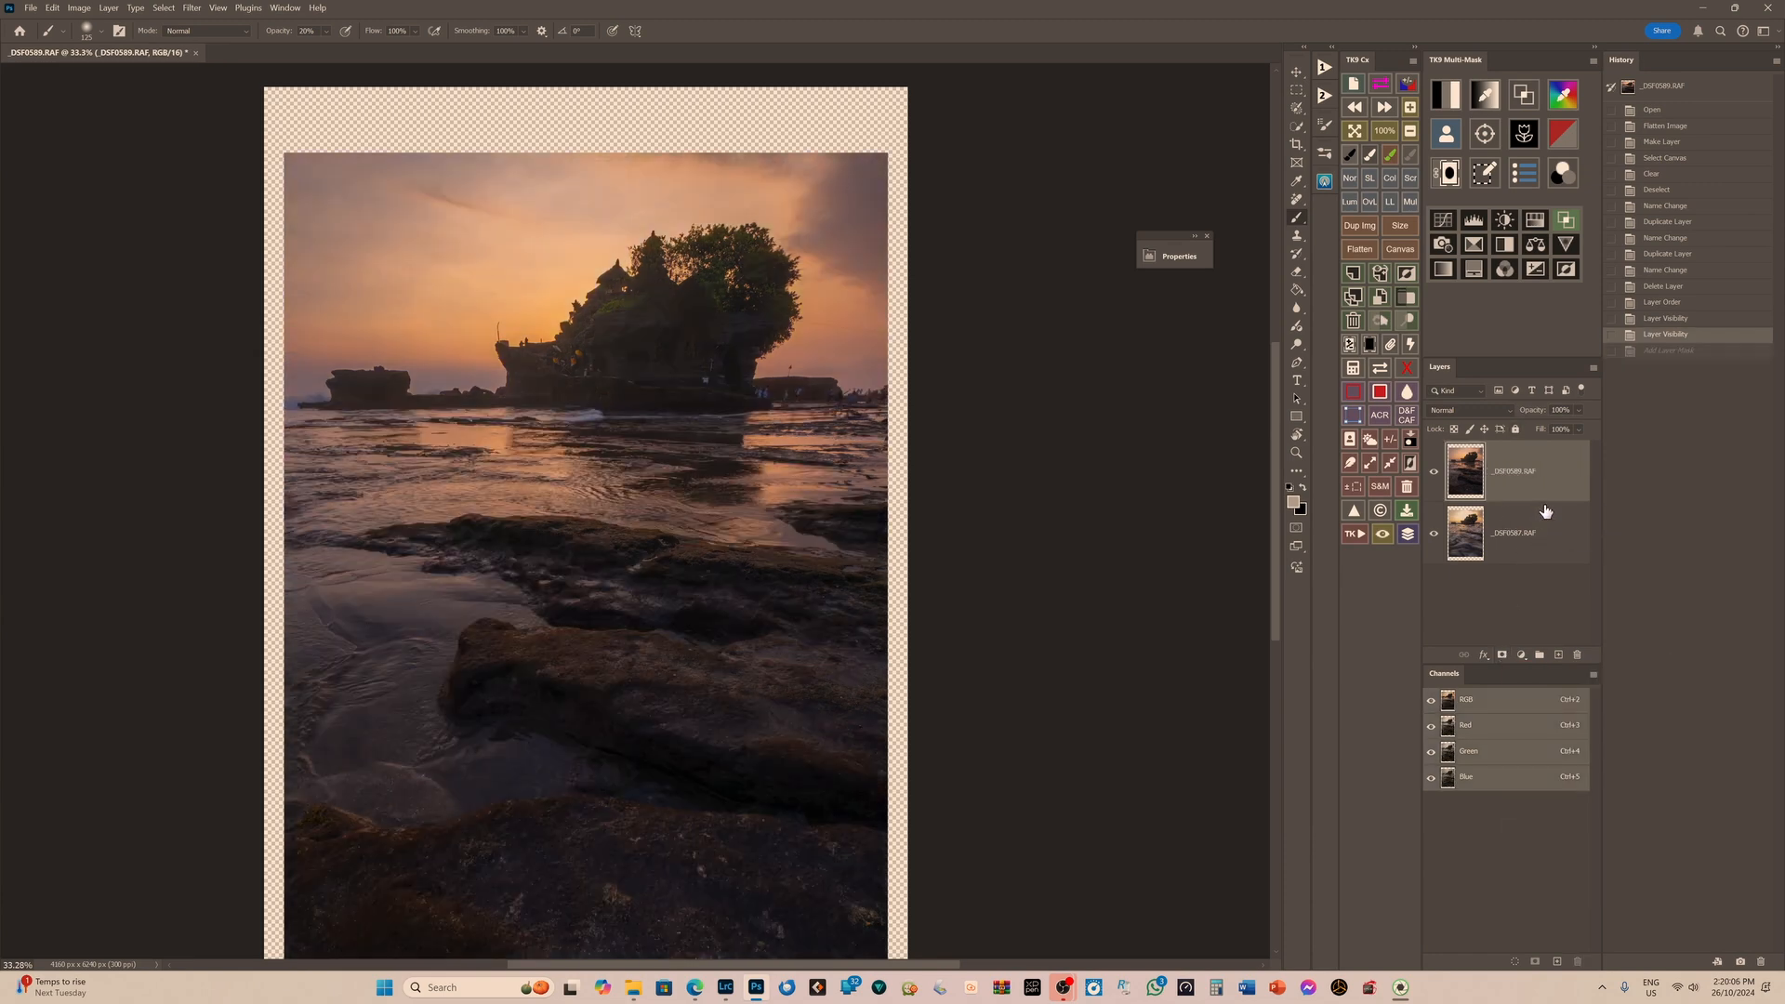
left_click(1502, 656, "alt")
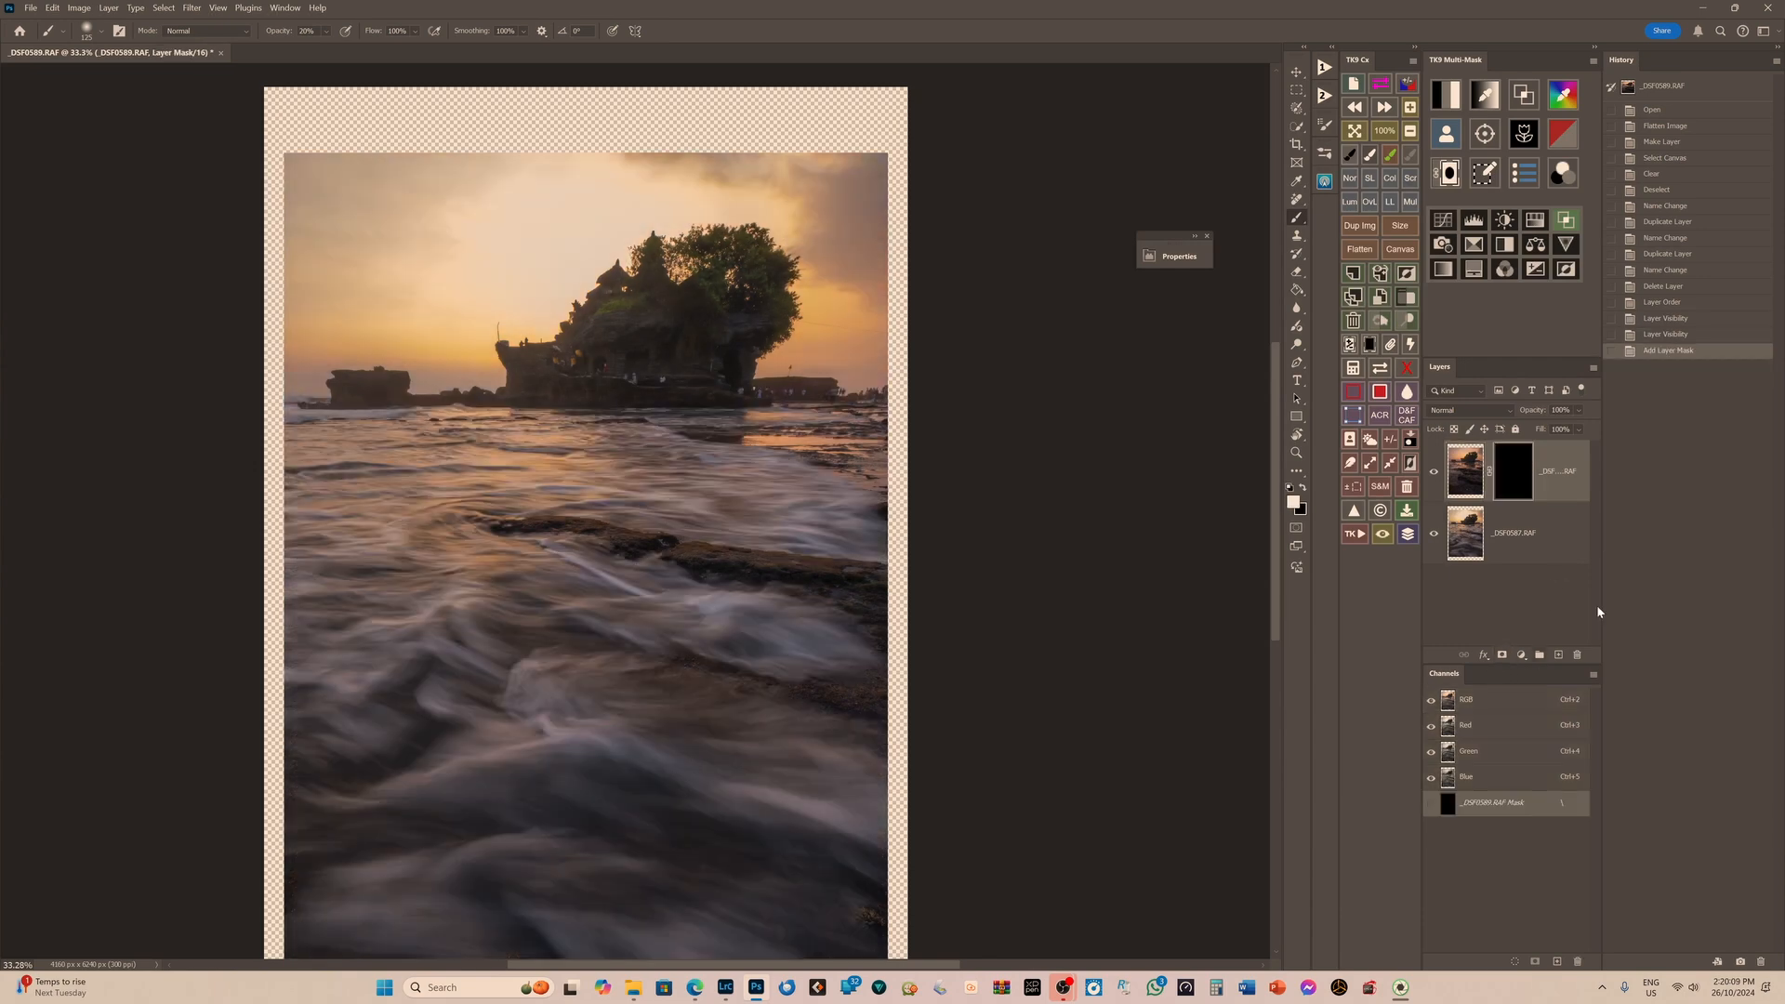
scroll(1052, 610, "down", 1)
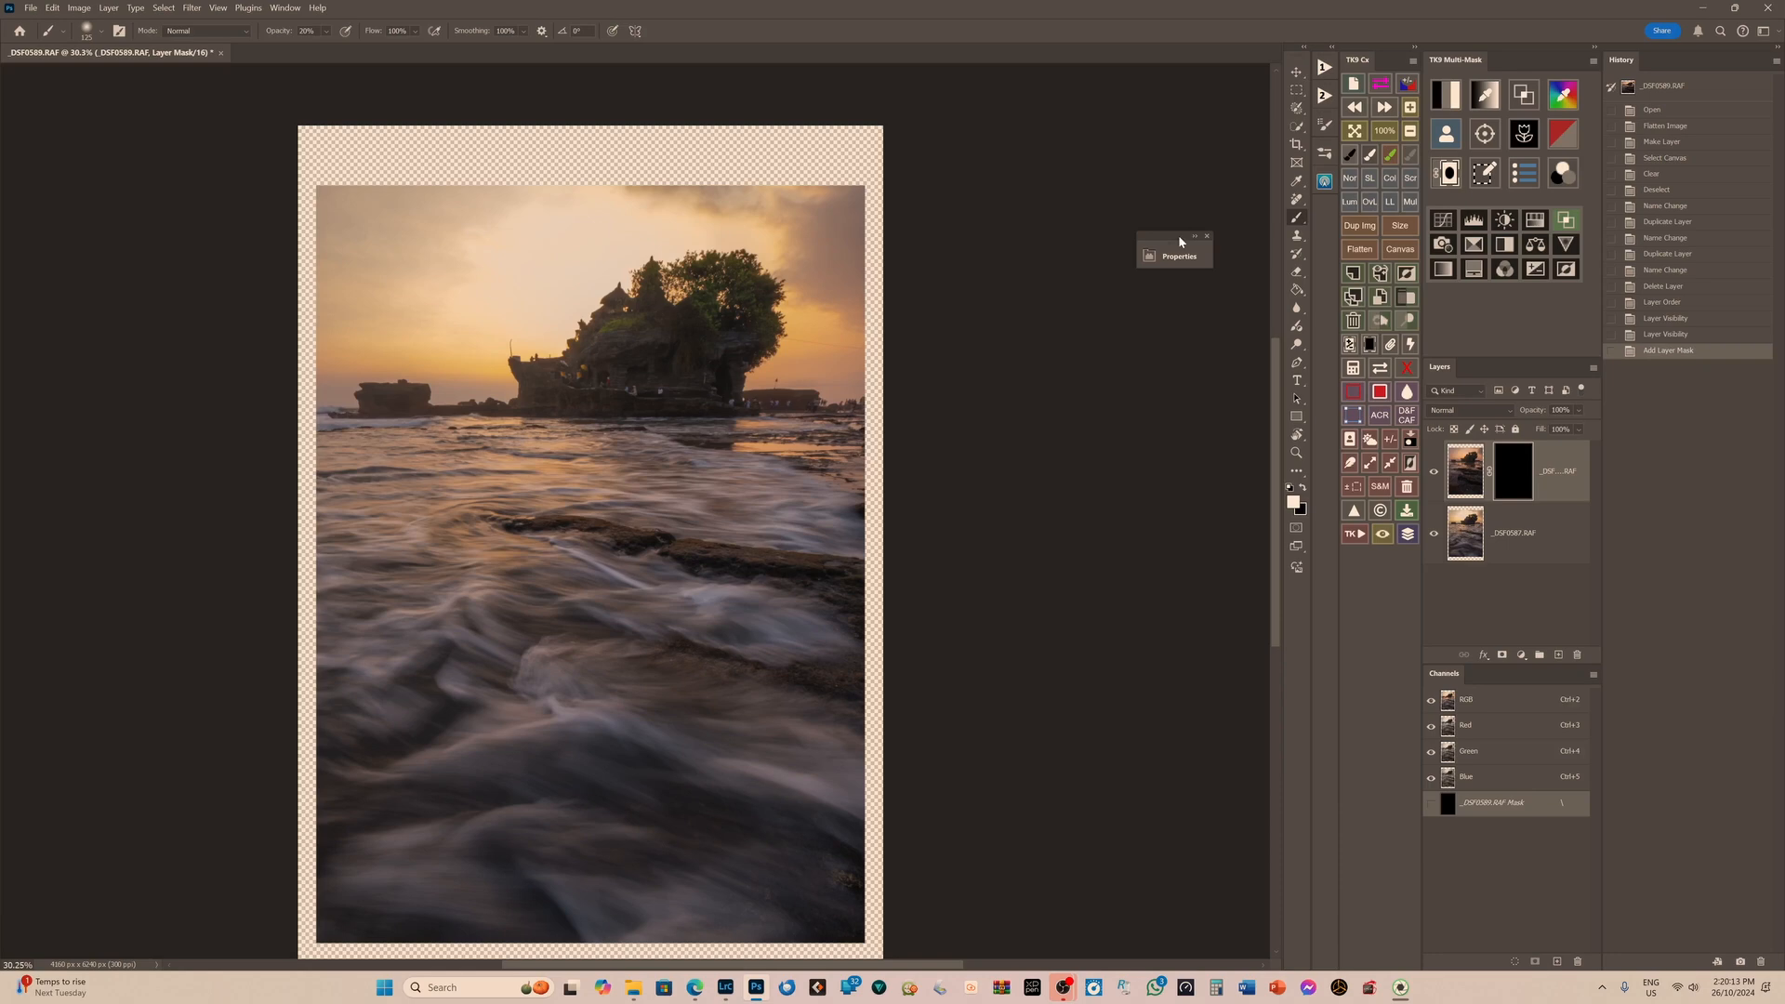
left_click_drag(1156, 95, 1156, 90)
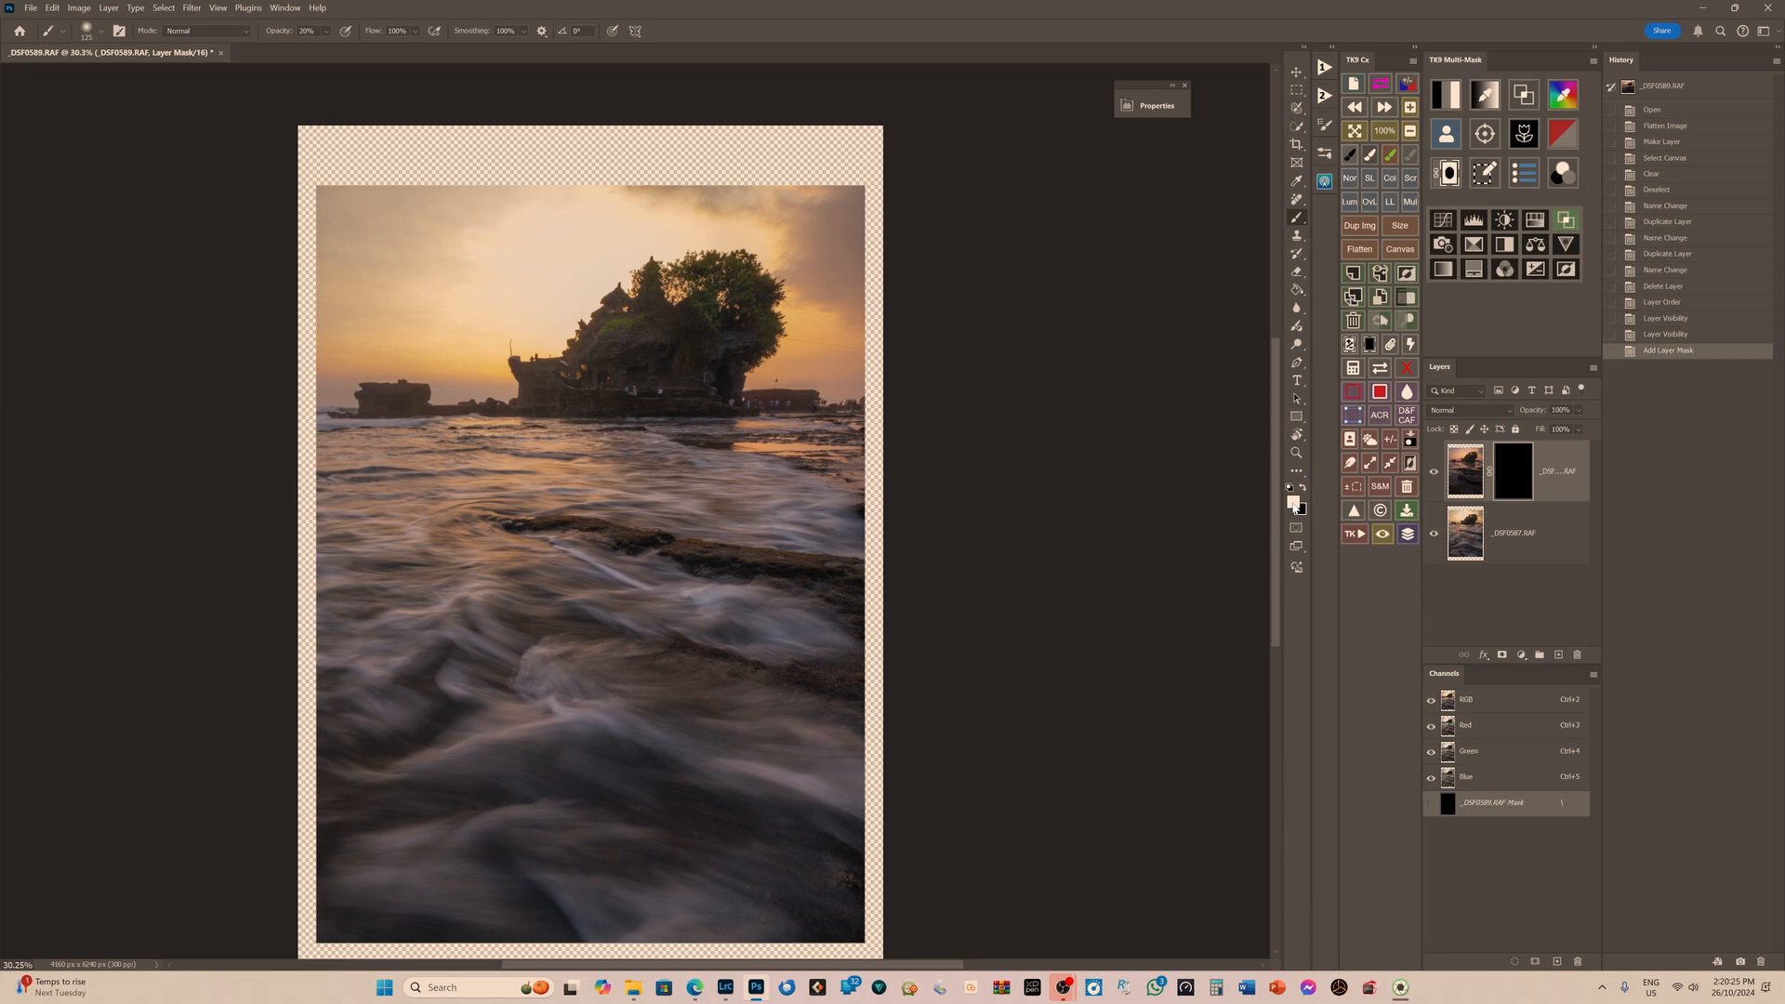
Ready the Brush with white as foreground colour and 70% opacity, targeting the dark layer's mask.
left_click(1304, 491)
left_click(1304, 491)
key("x")
key("x")
key("x")
key("x")
left_click(1463, 473)
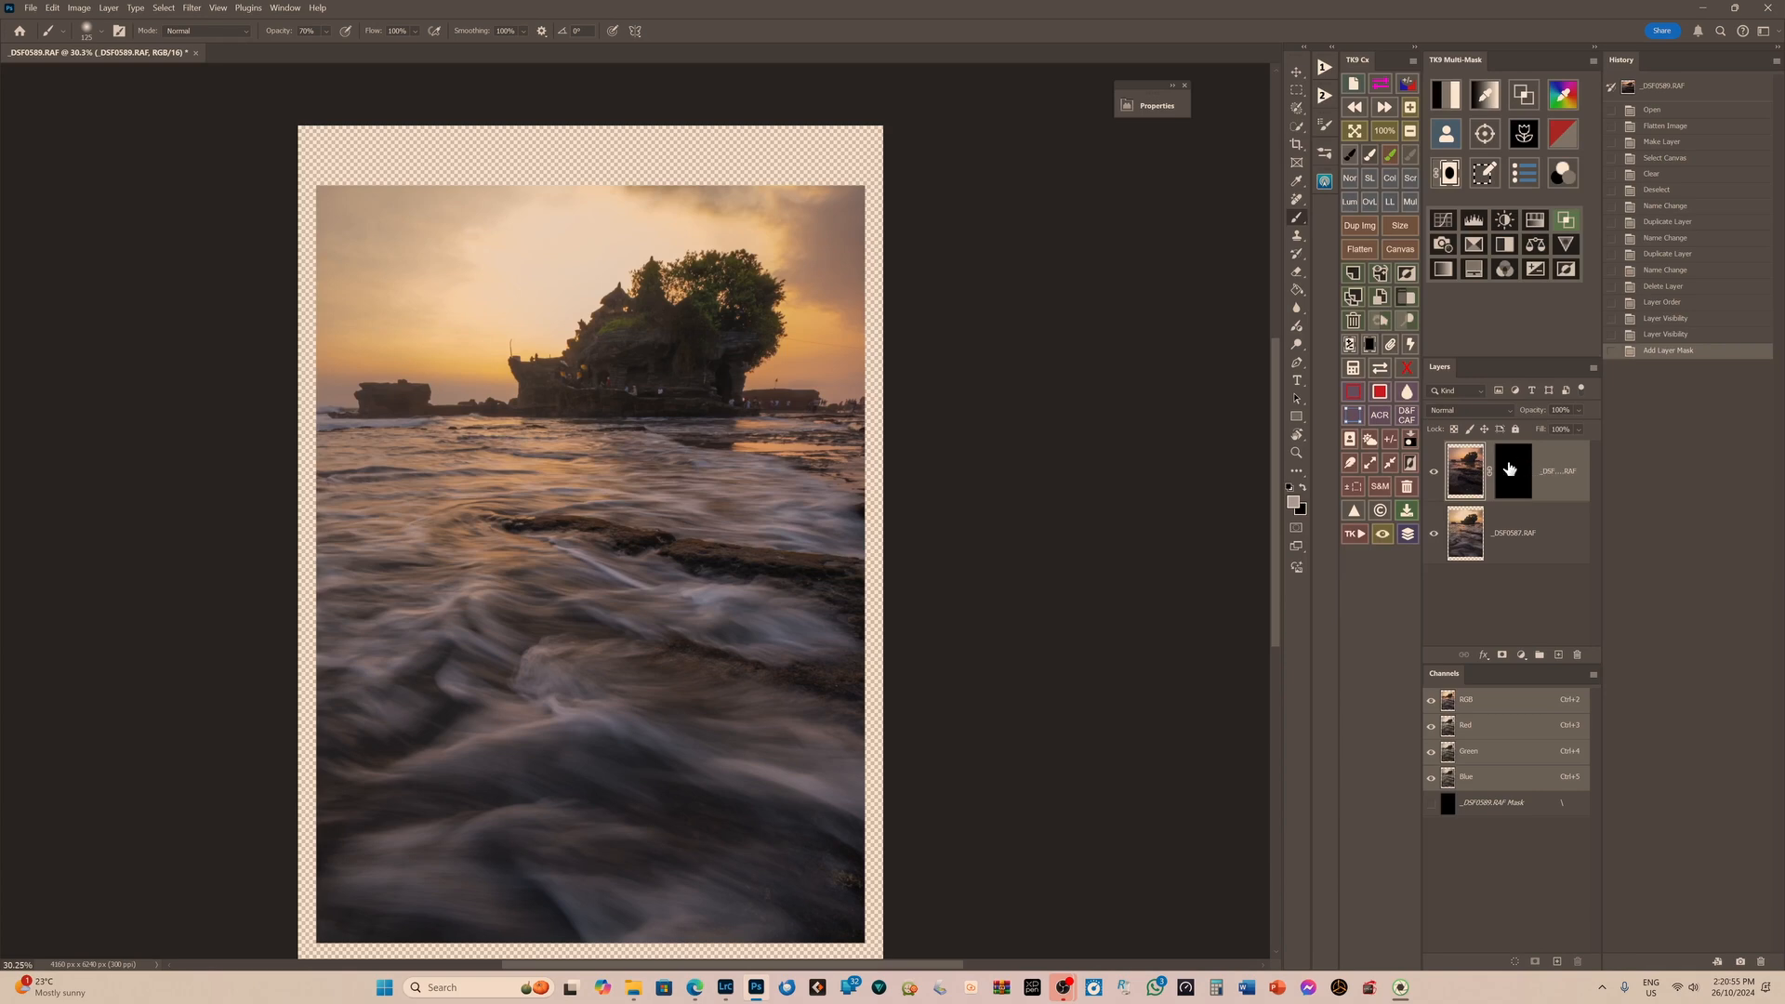
left_click(1501, 455)
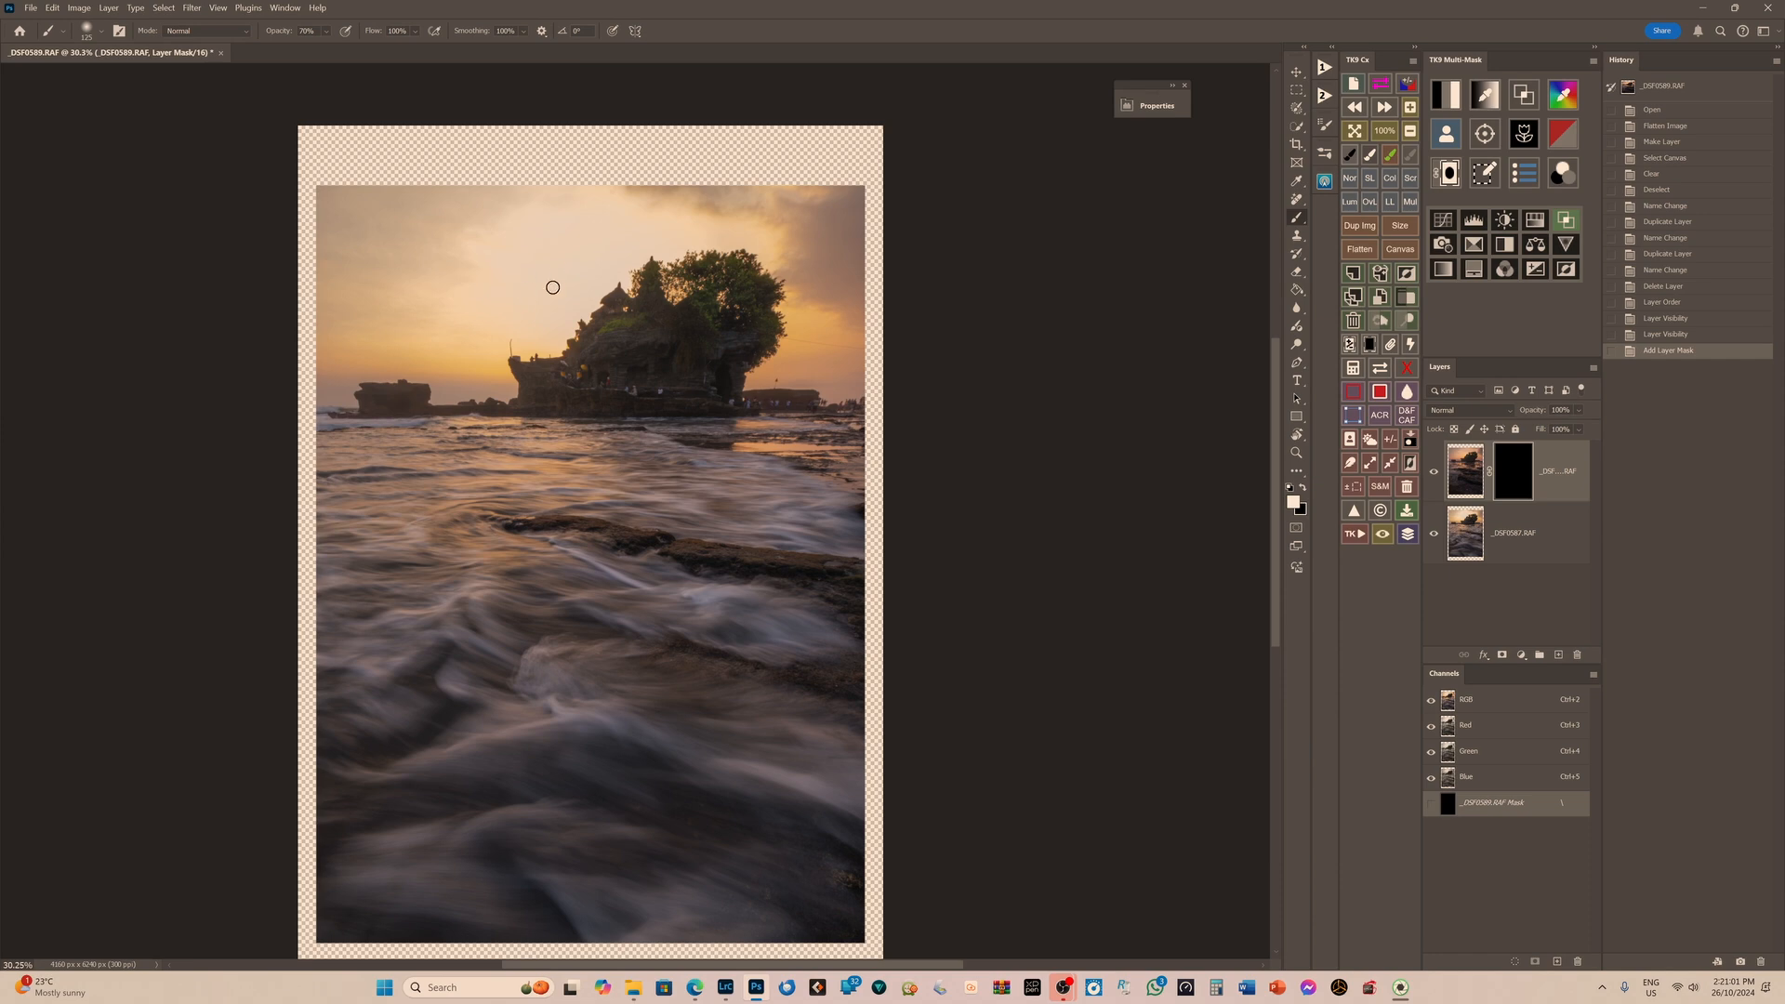
Enlarge the brush and paint white on the mask over the bright sky above and beside the temple.
key("bracketright")
key("bracketright")
key("bracketright")
key("bracketright")
key("bracketright")
key("bracketright")
key("bracketright")
key("bracketright")
key("bracketright")
key("bracketright")
key("bracketright")
mouse_move(577, 199)
left_mouse_down()
mouse_move(658, 207)
mouse_move(508, 209)
mouse_move(555, 227)
left_mouse_up()
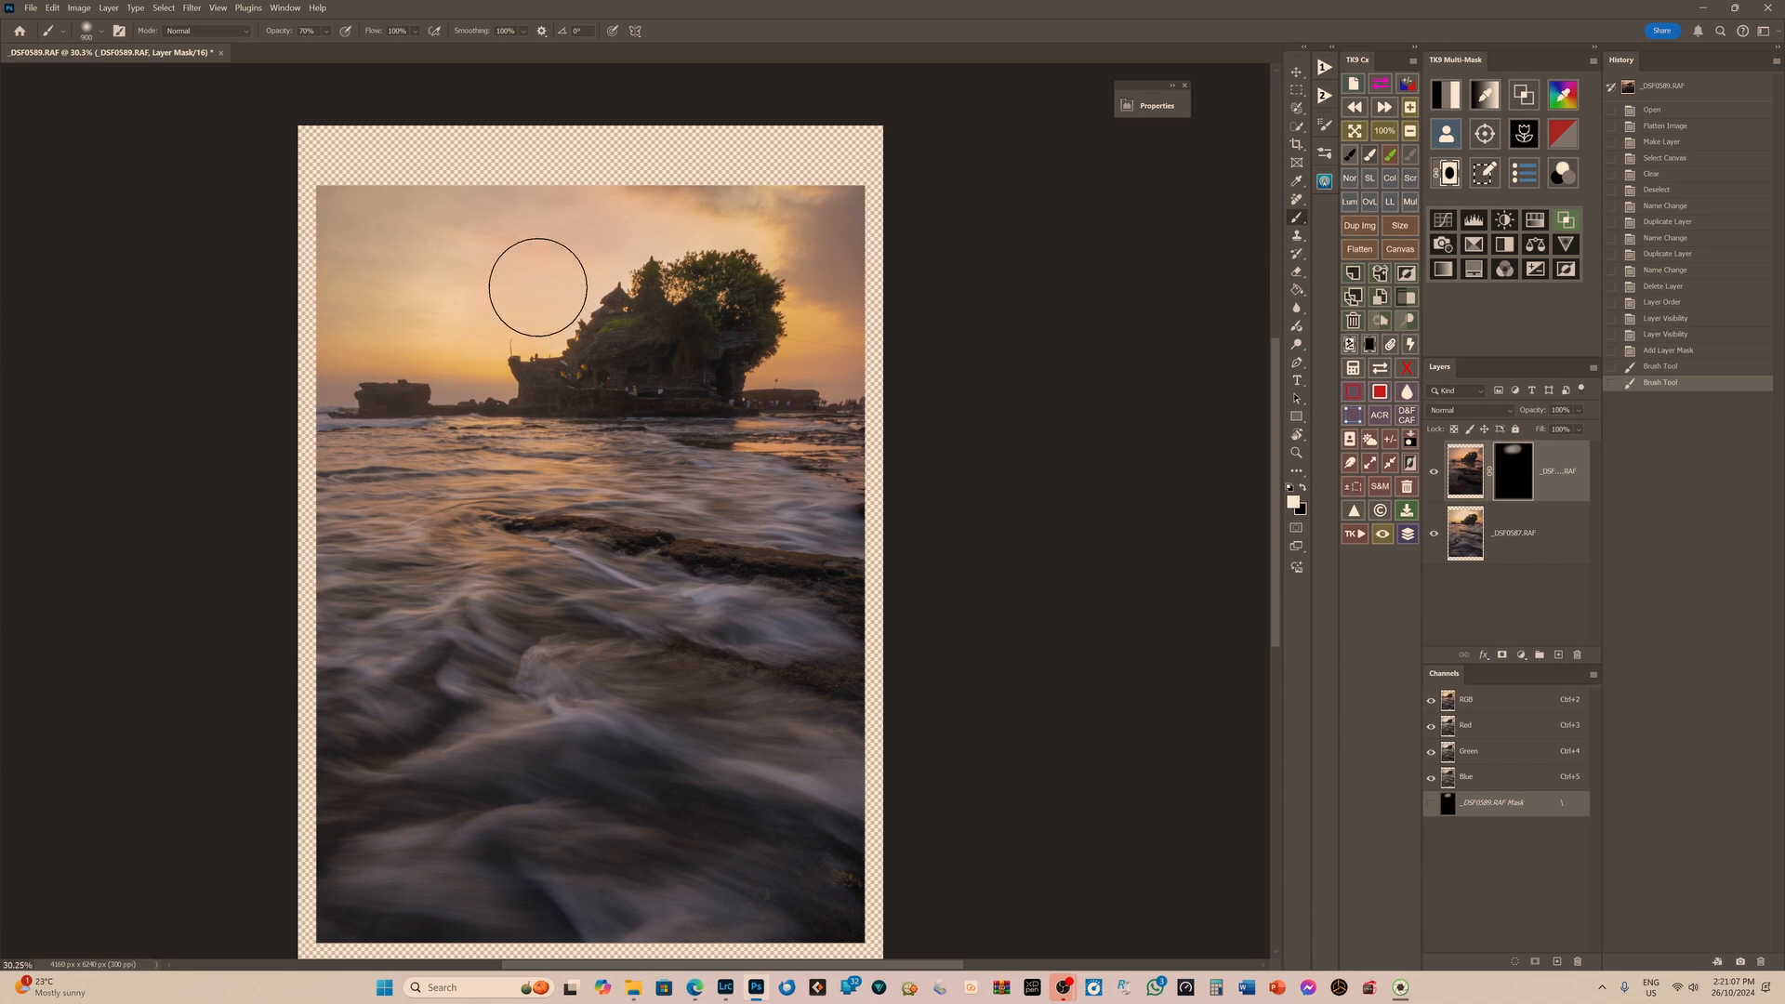
mouse_move(537, 287)
left_mouse_down()
mouse_move(604, 235)
mouse_move(485, 302)
mouse_move(585, 282)
mouse_move(590, 238)
mouse_move(446, 255)
mouse_move(762, 195)
left_mouse_up()
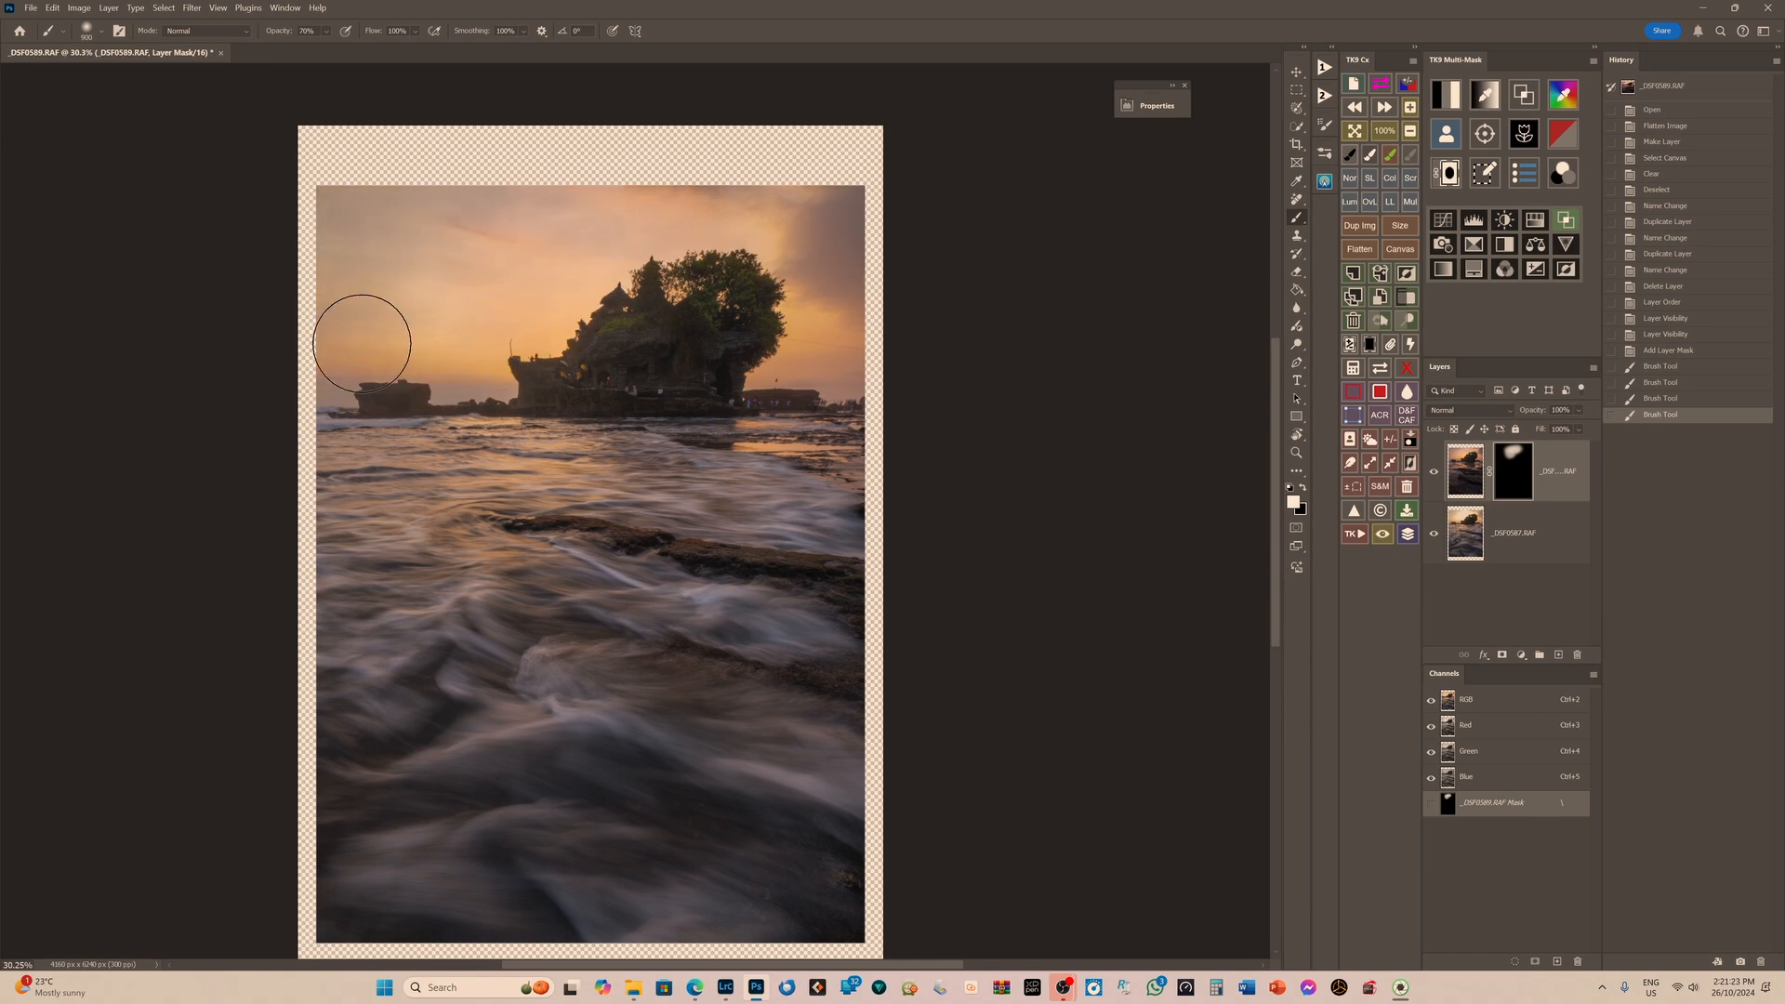
Paint white on the mask across the remaining sky, down to the horizon on both sides of the temple.
mouse_move(361, 344)
left_mouse_down()
mouse_move(585, 180)
mouse_move(483, 199)
left_mouse_up()
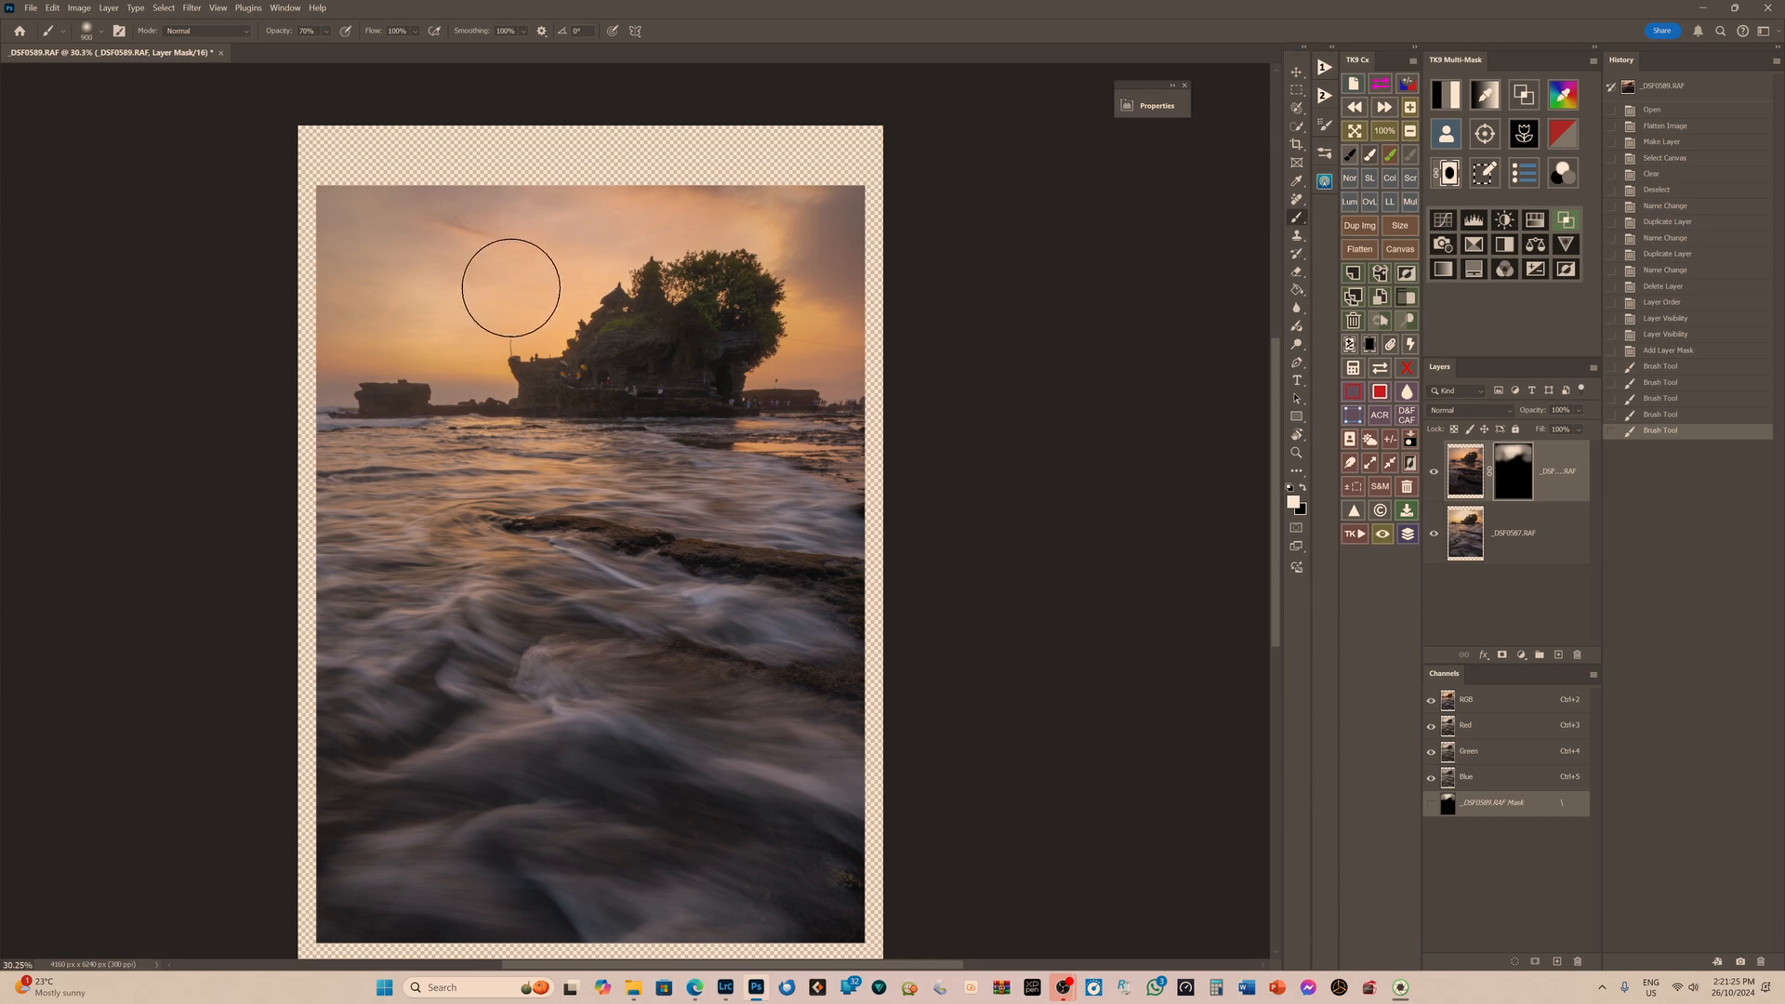
mouse_move(510, 287)
left_mouse_down()
mouse_move(602, 238)
mouse_move(648, 226)
mouse_move(676, 270)
mouse_move(707, 263)
mouse_move(727, 288)
mouse_move(744, 255)
left_mouse_up()
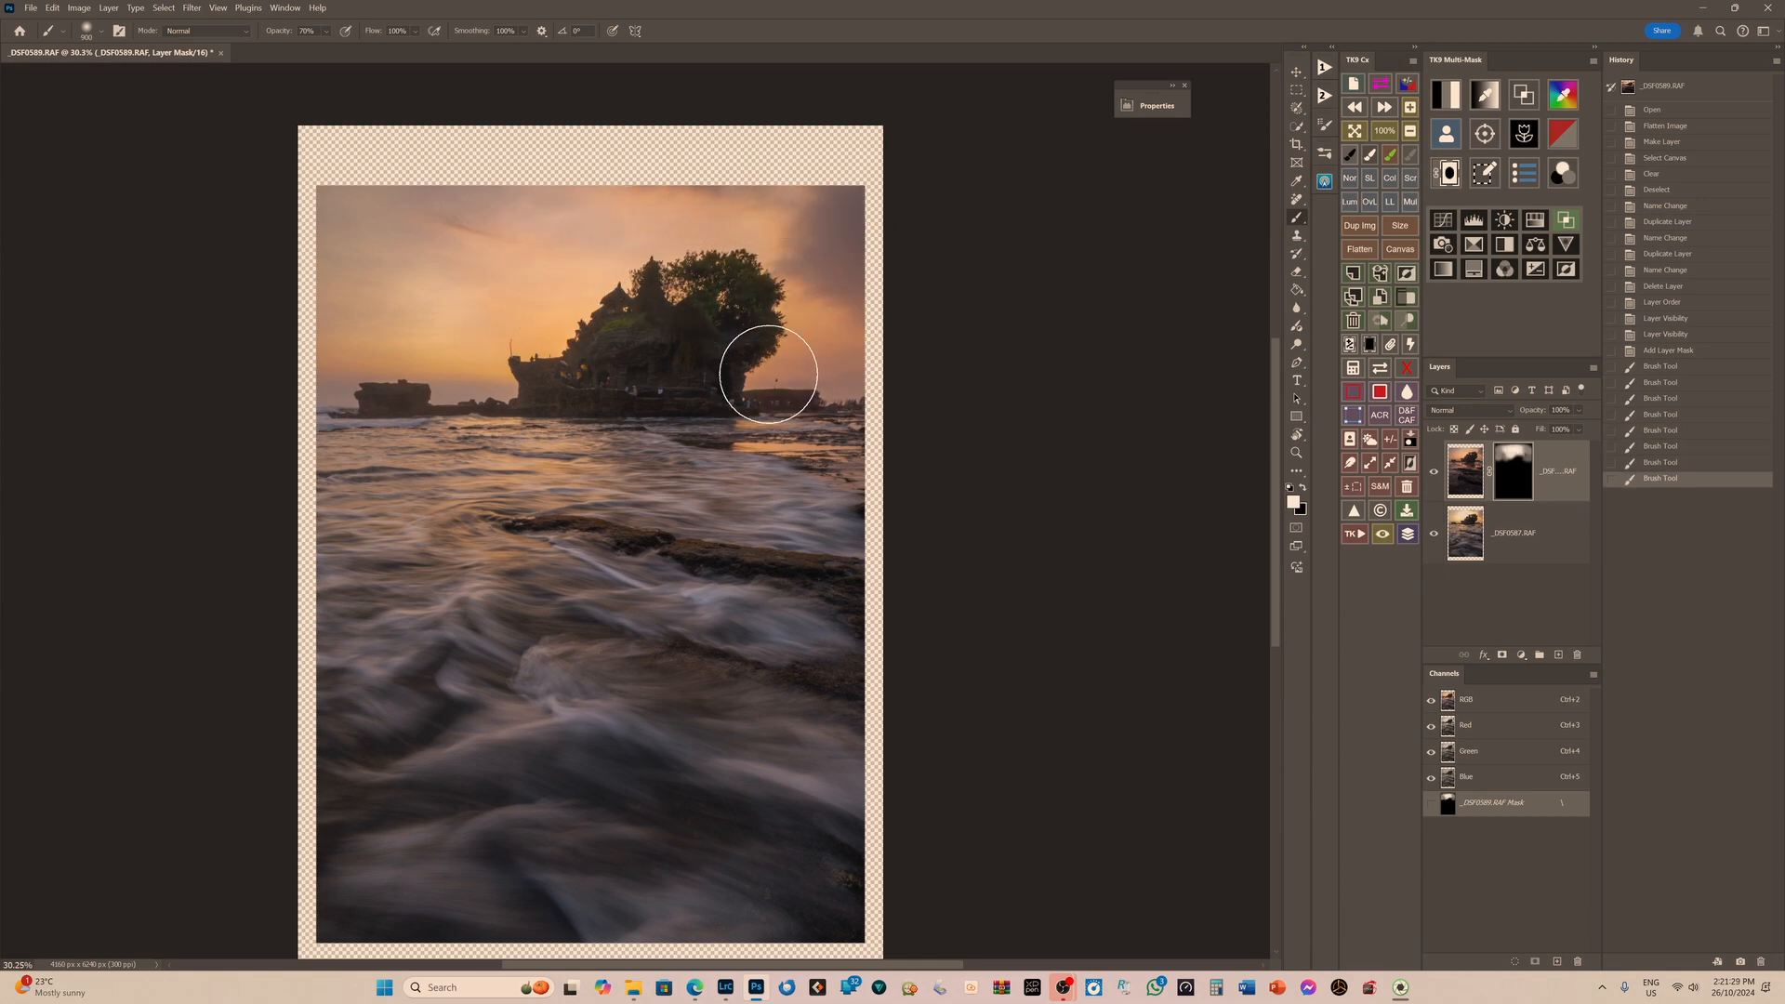
left_click_drag(769, 375, 816, 377)
left_click_drag(849, 255, 654, 178)
mouse_move(421, 349)
left_mouse_down()
mouse_move(520, 281)
mouse_move(298, 371)
mouse_move(323, 199)
mouse_move(577, 170)
left_mouse_up()
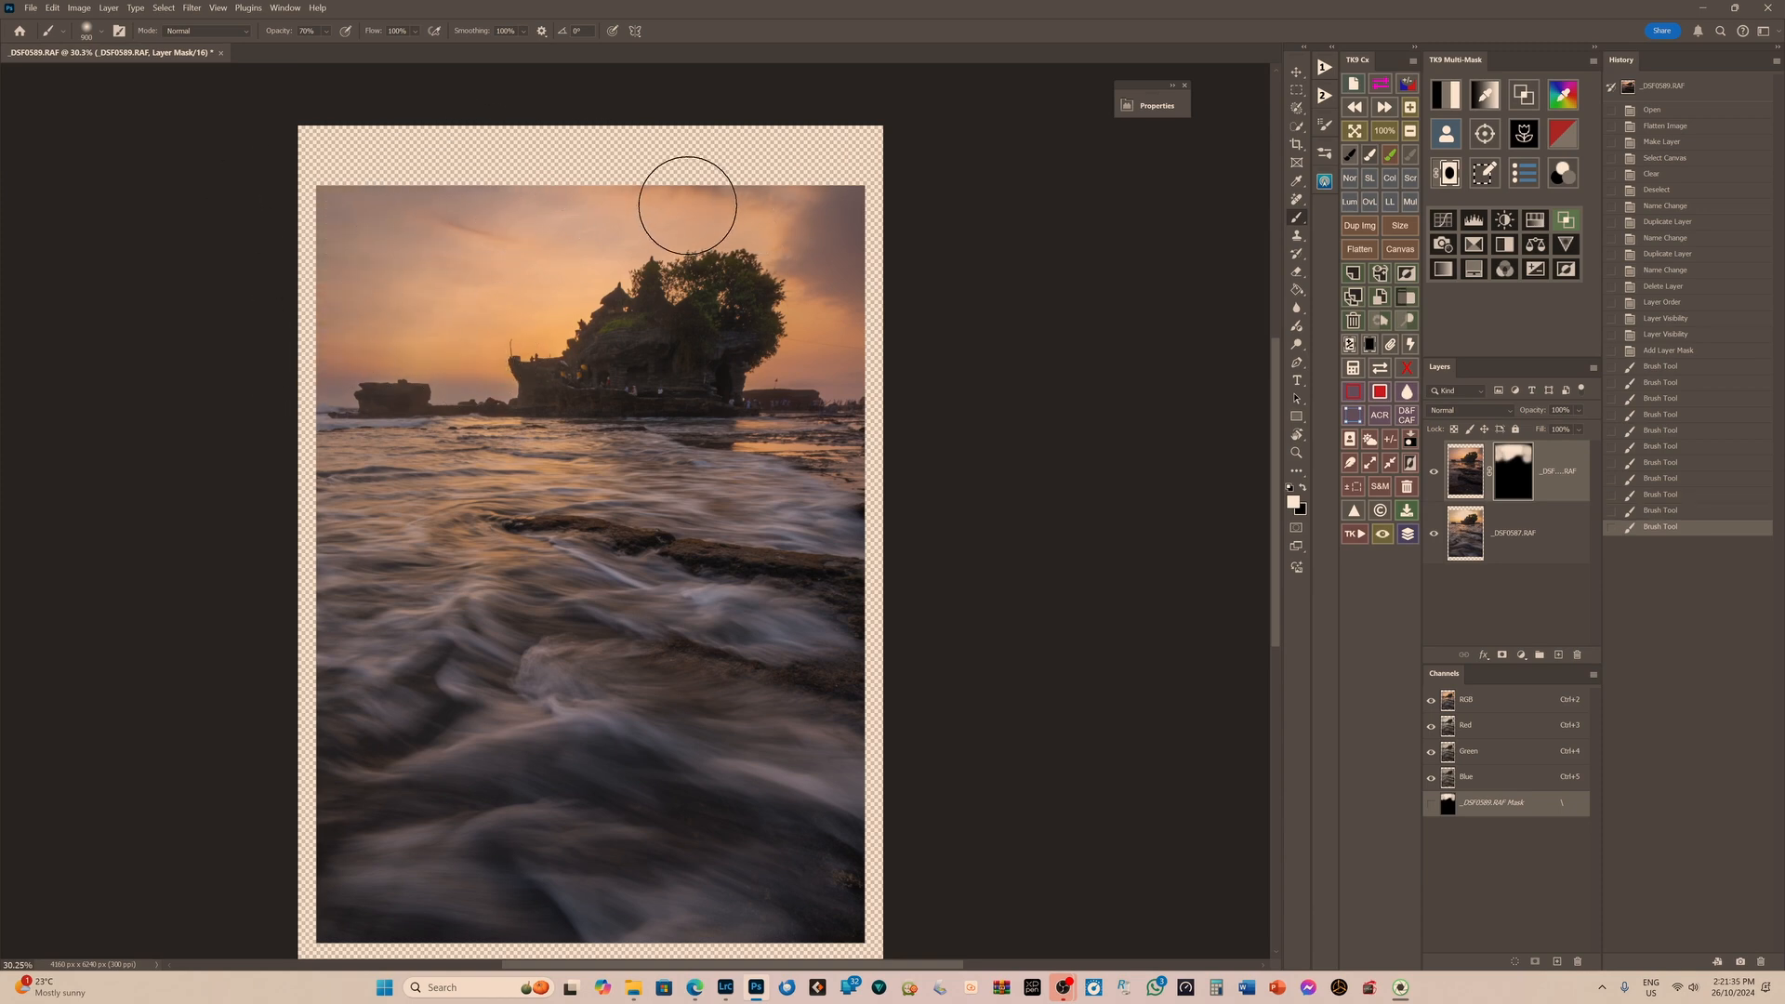
Display the mask as a red overlay, paint white over the missed sky along both image edges, and hide the overlay.
key("backslash")
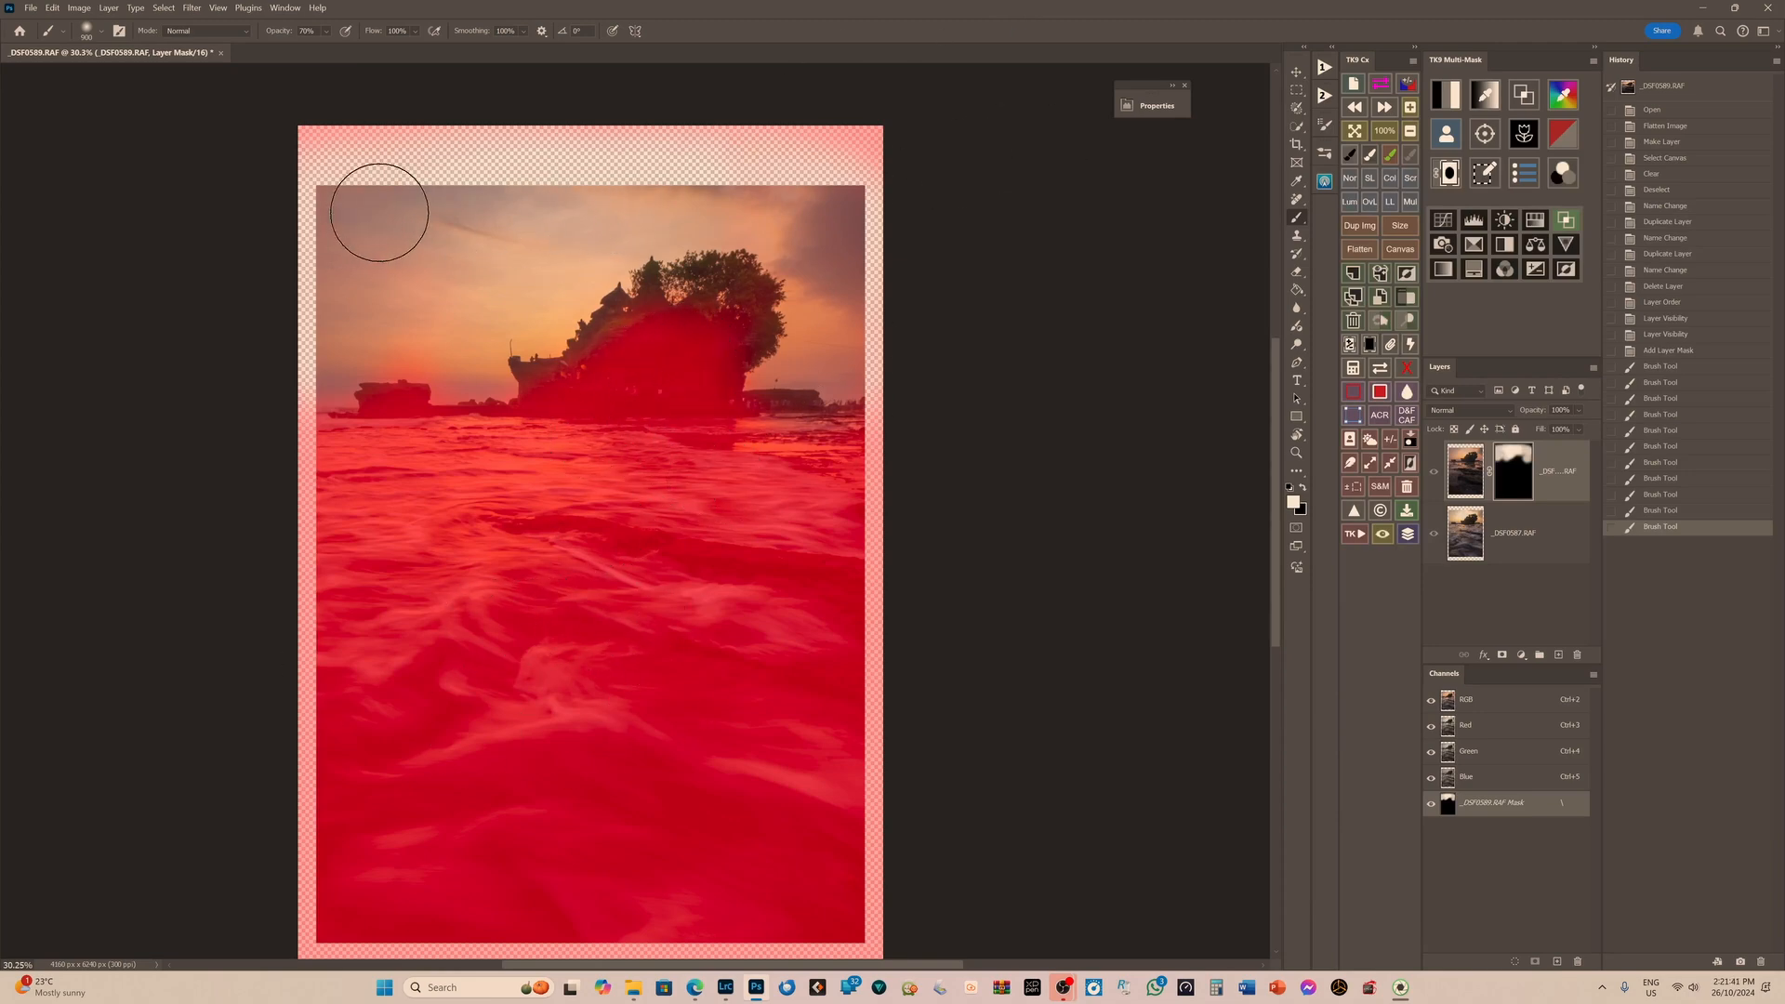
left_click_drag(379, 212, 319, 207)
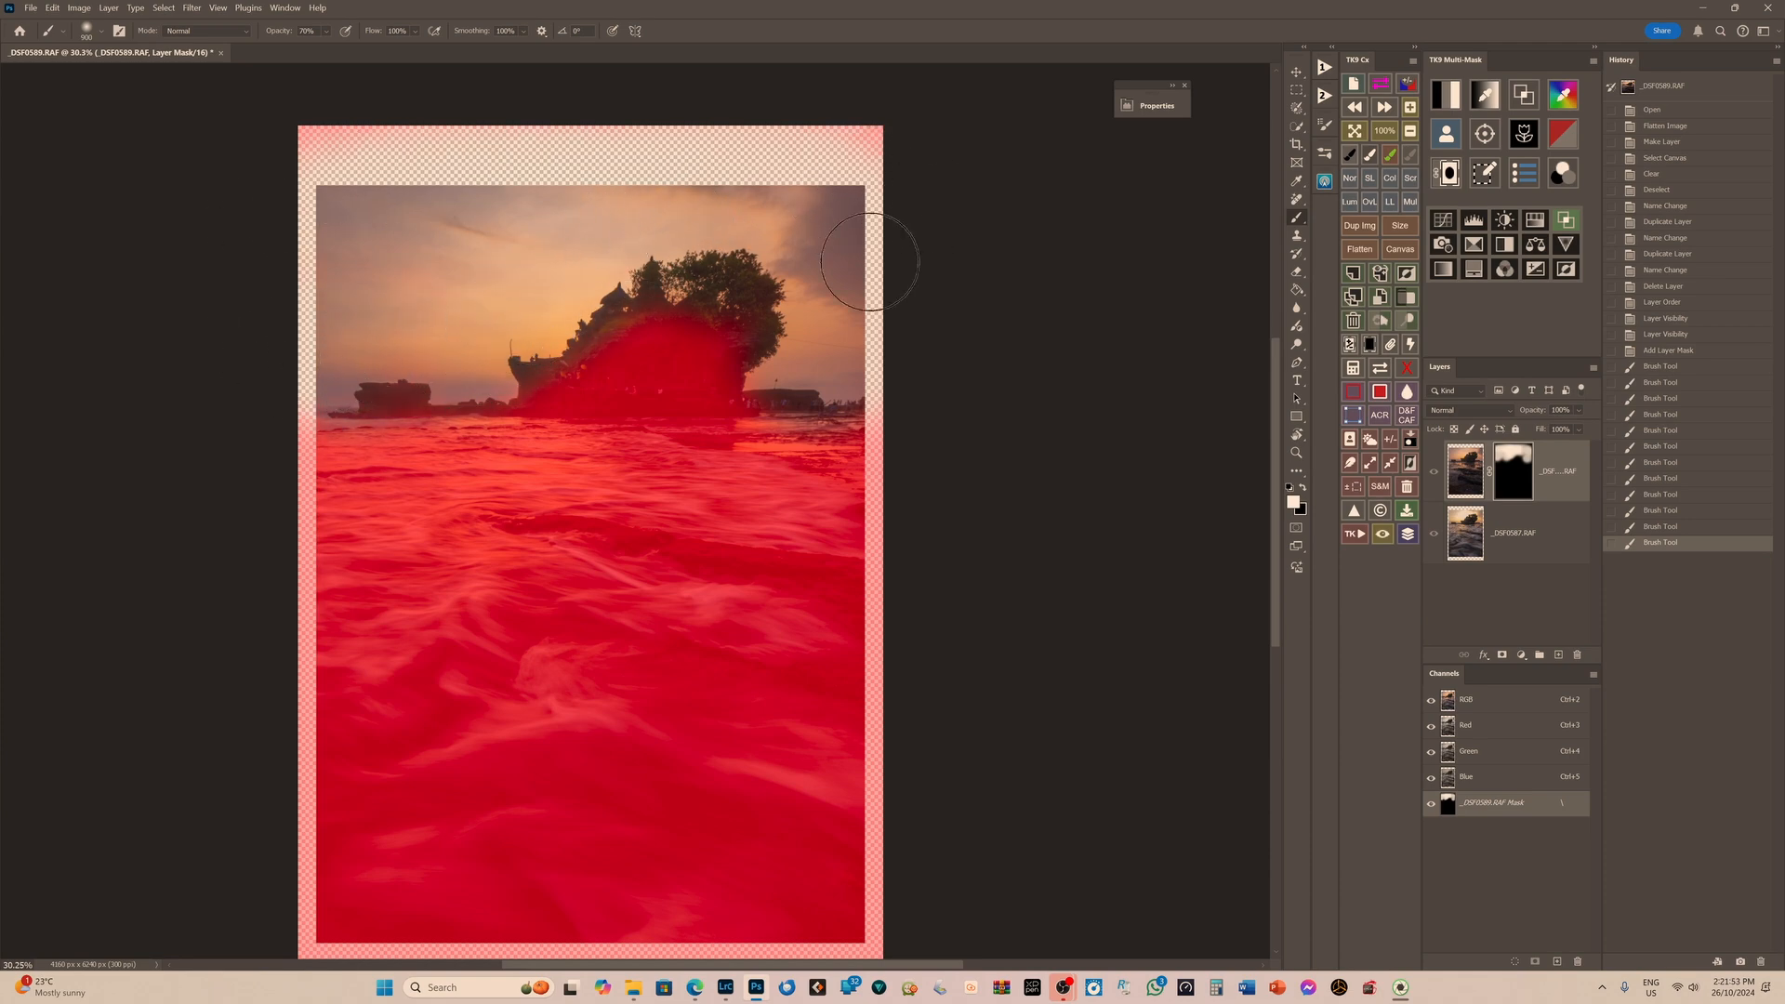
left_click_drag(870, 262, 964, 295)
key("backslash")
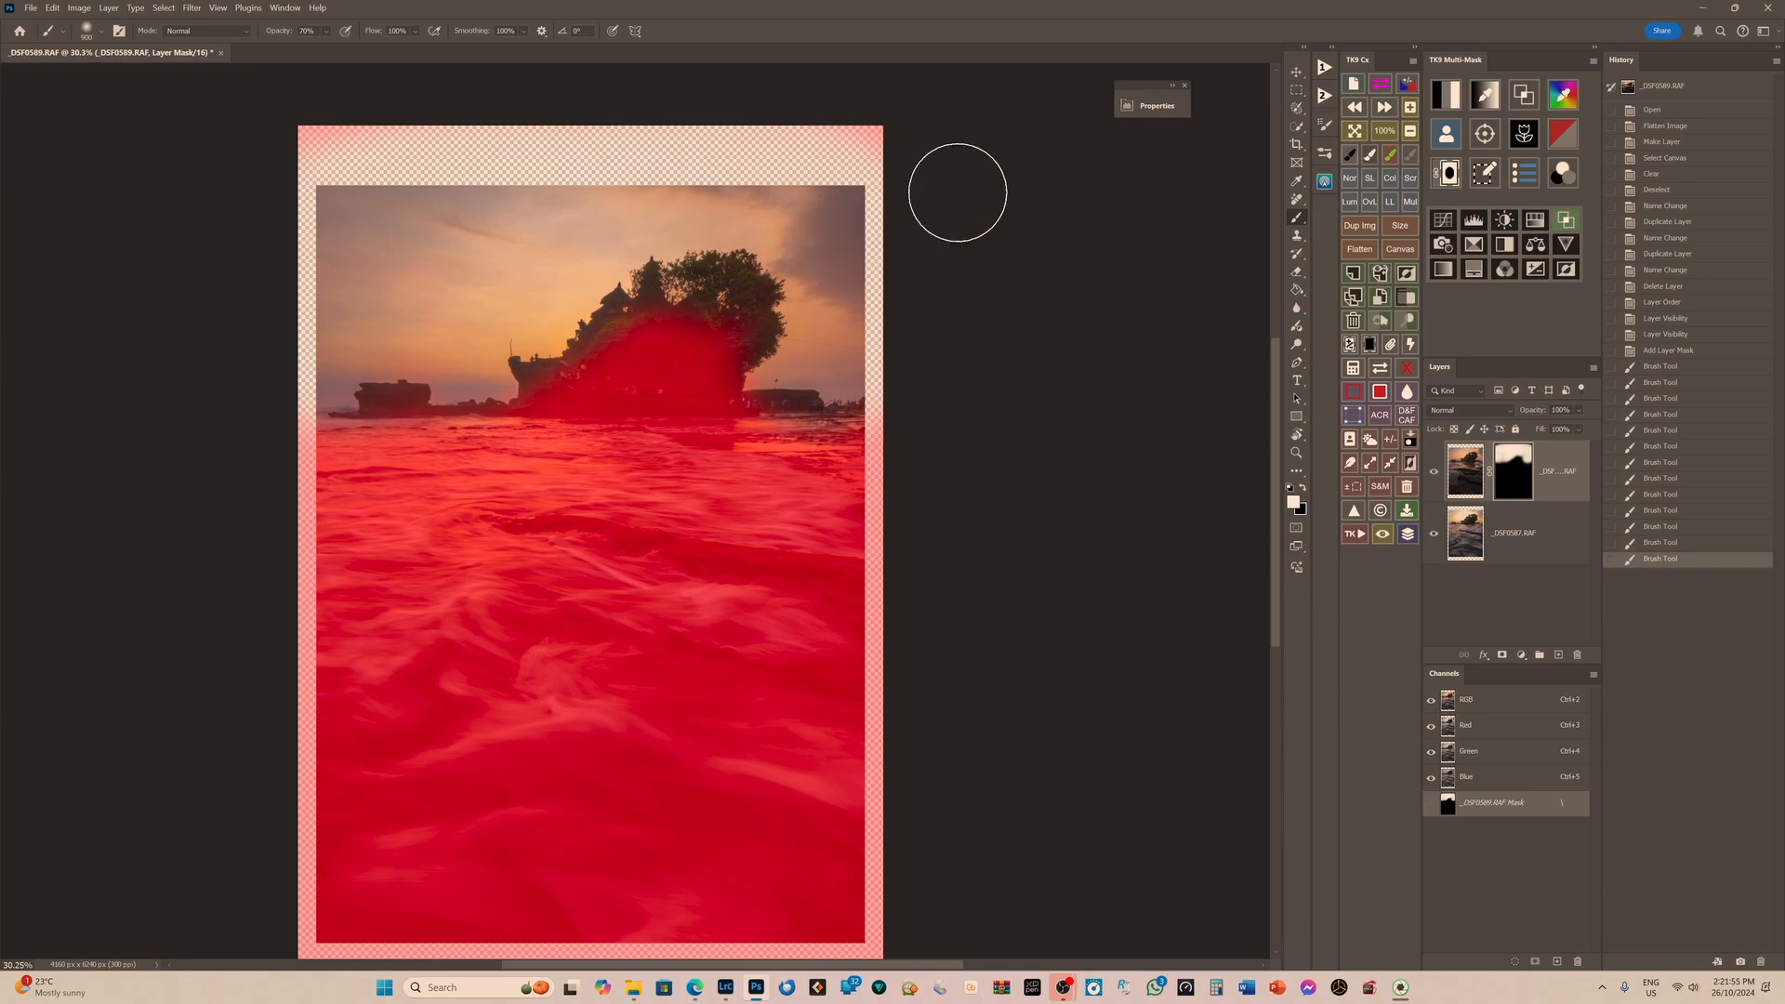
View the layer mask on its own, paint its grey sky patches and upper edges white, and return to the image.
scroll(532, 276, "up", 3)
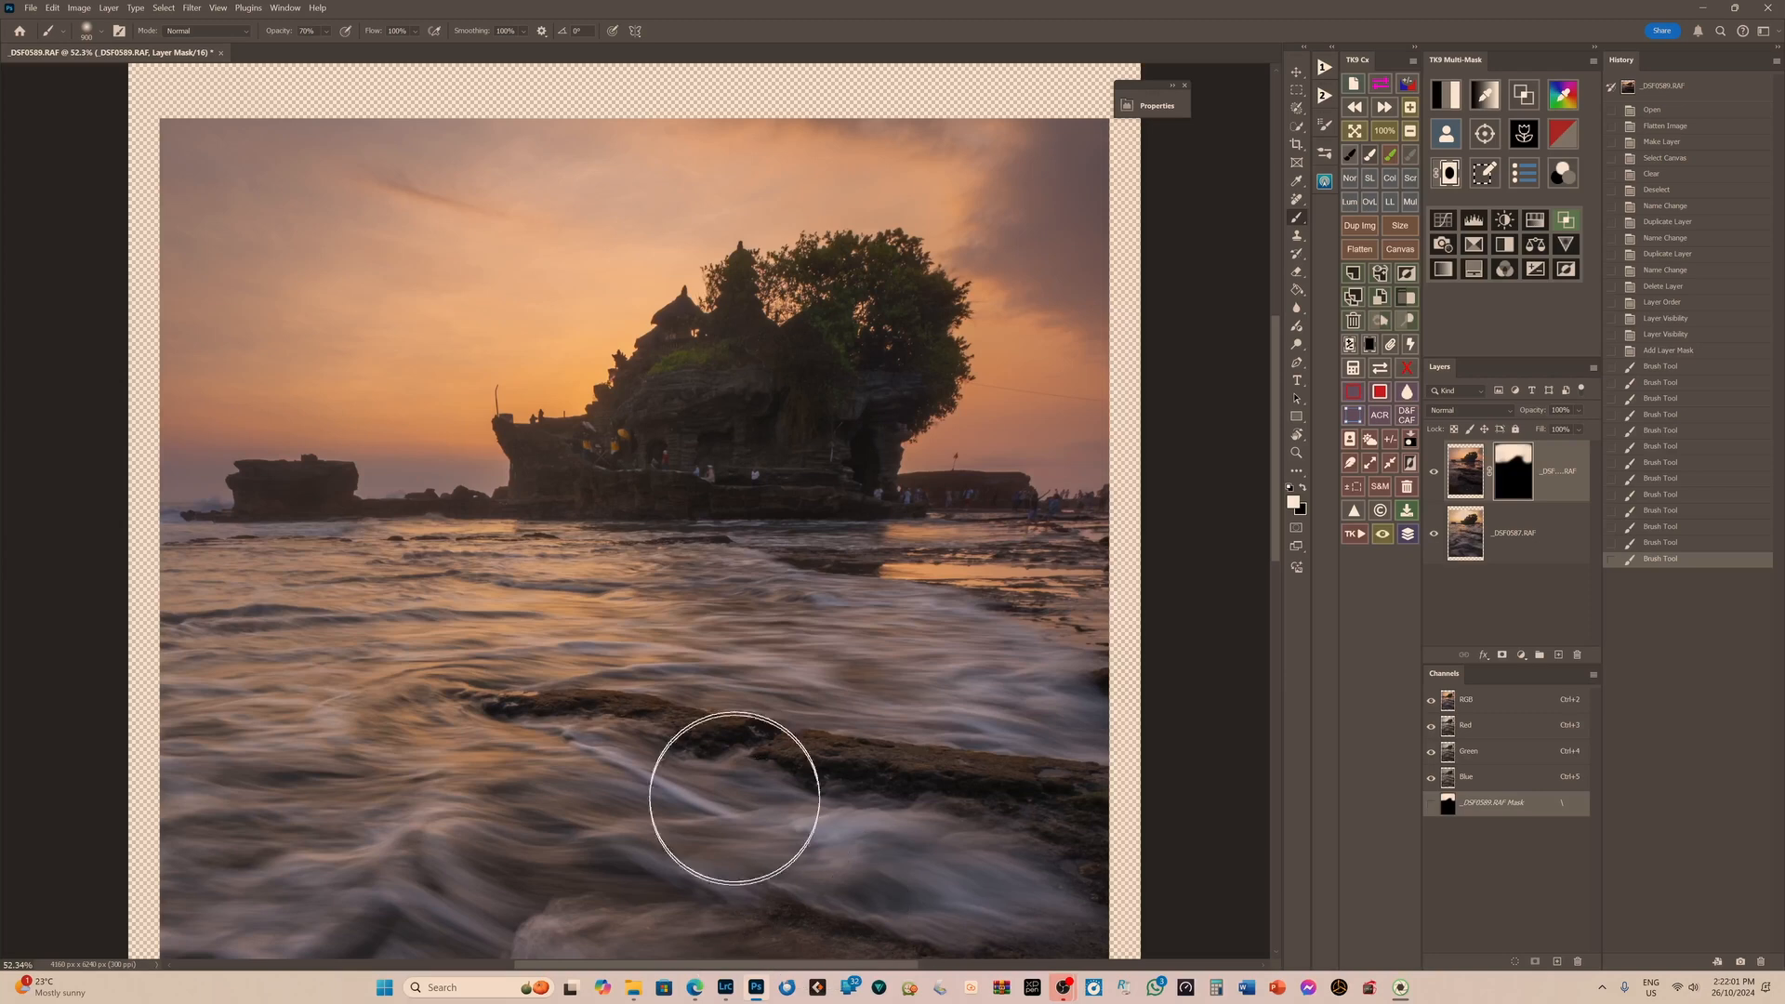
scroll(749, 707, "down", 2)
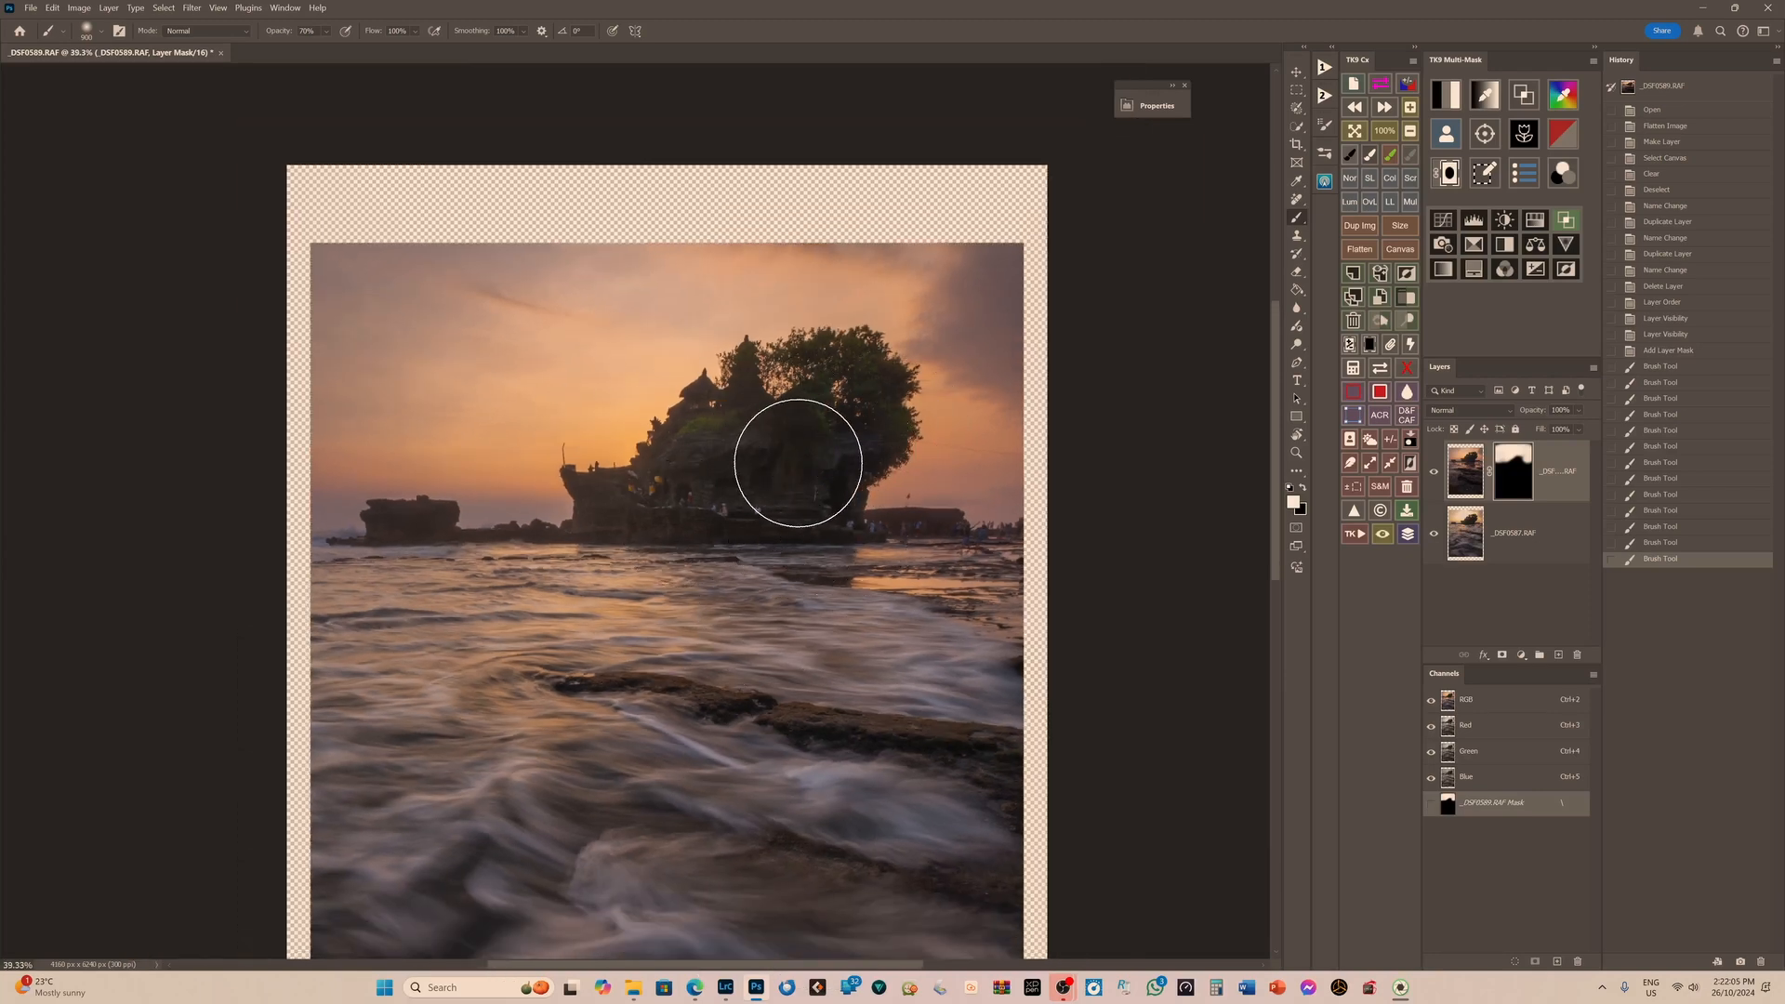
scroll(861, 418, "up", 3)
scroll(841, 511, "down", 4)
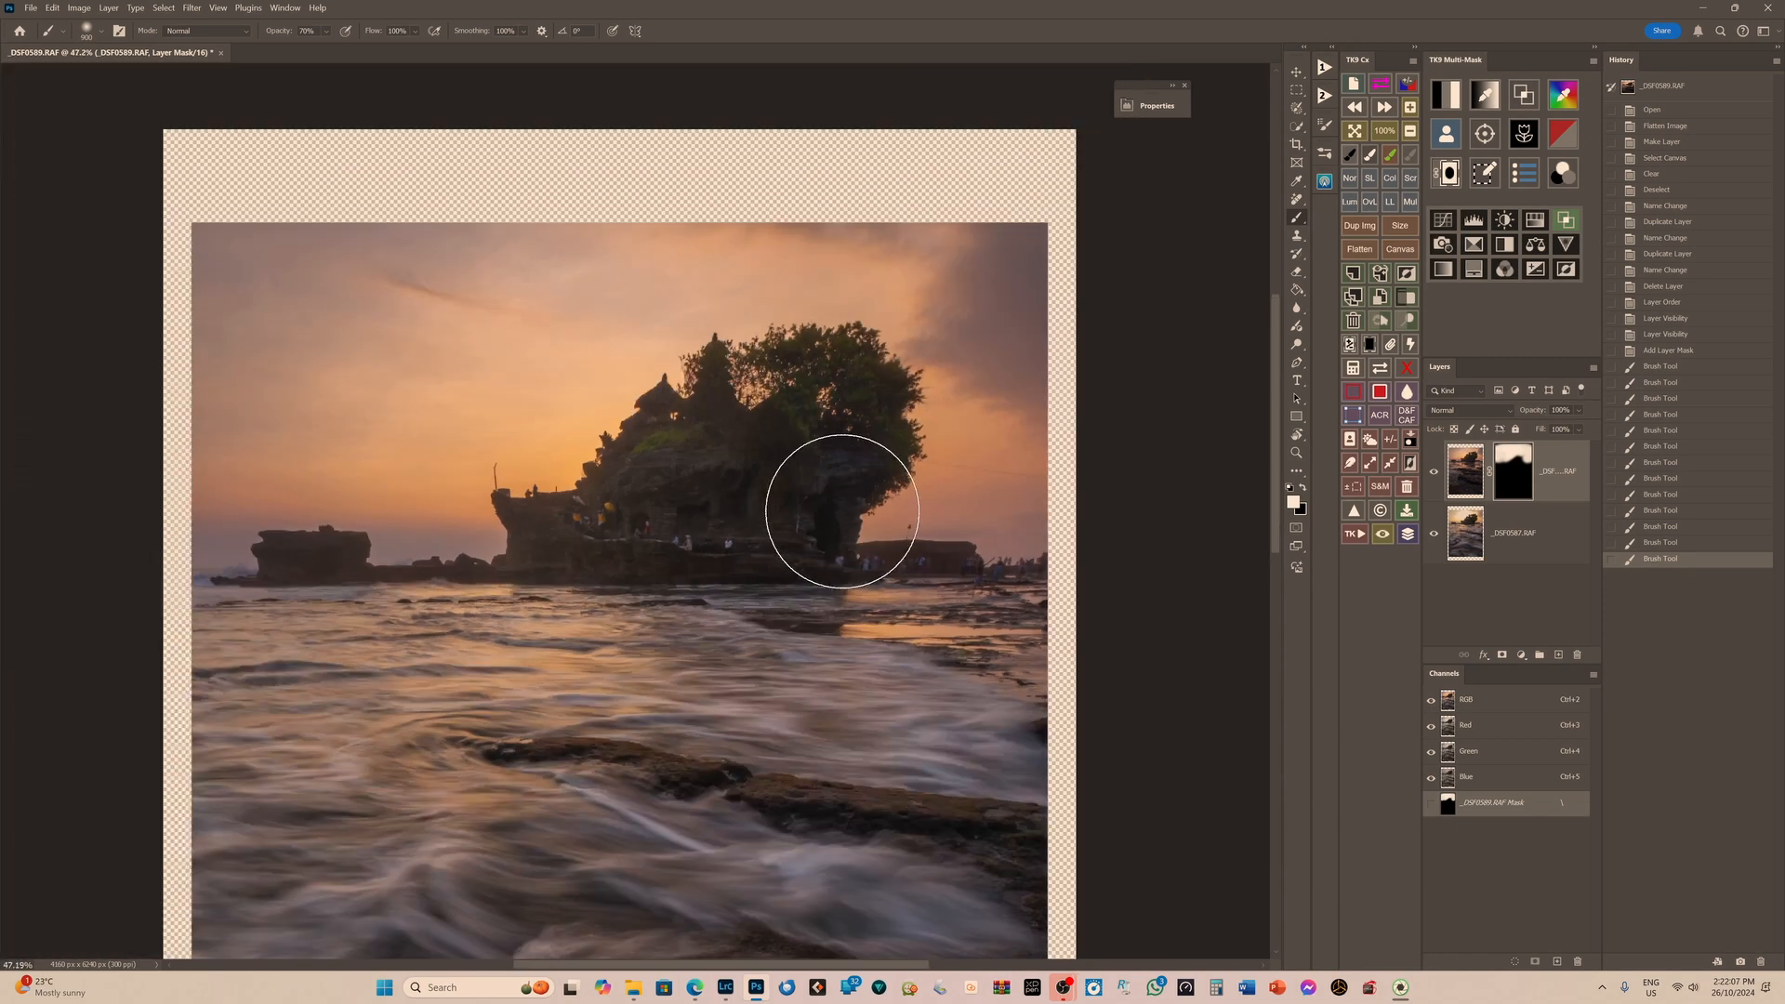
mouse_move(757, 606)
left_mouse_down()
mouse_move(686, 381)
mouse_move(710, 378)
left_mouse_up()
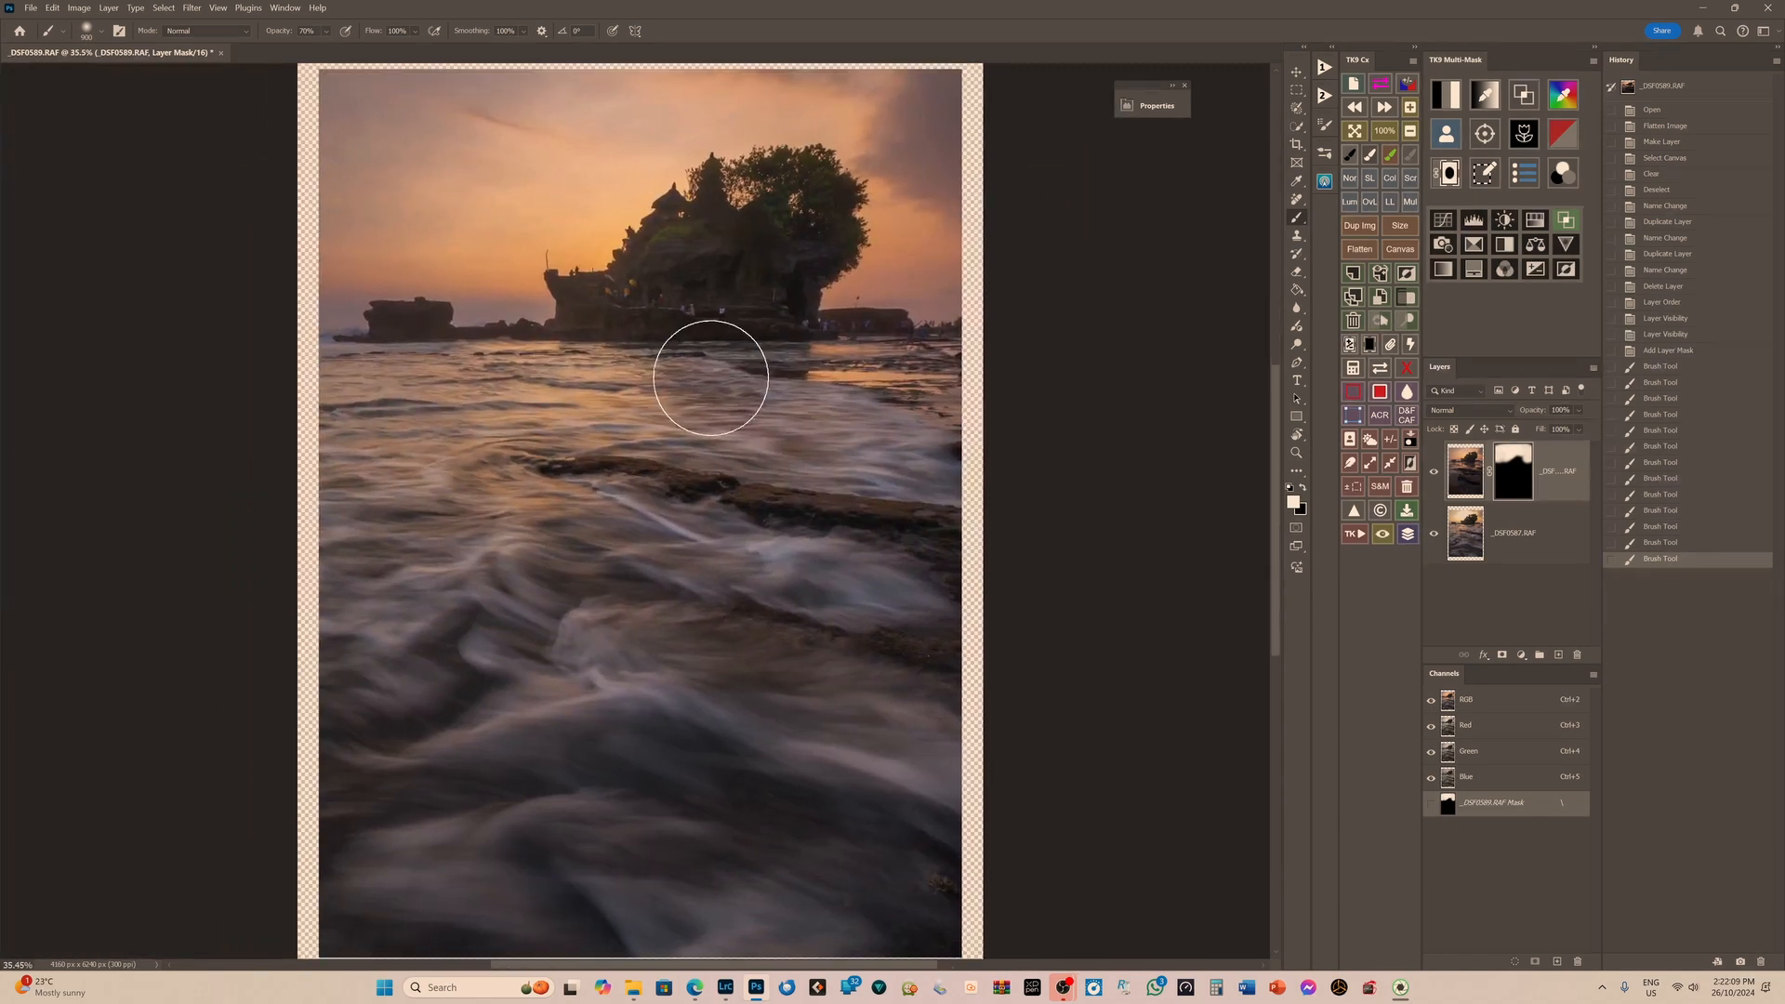
scroll(710, 378, "down", 1)
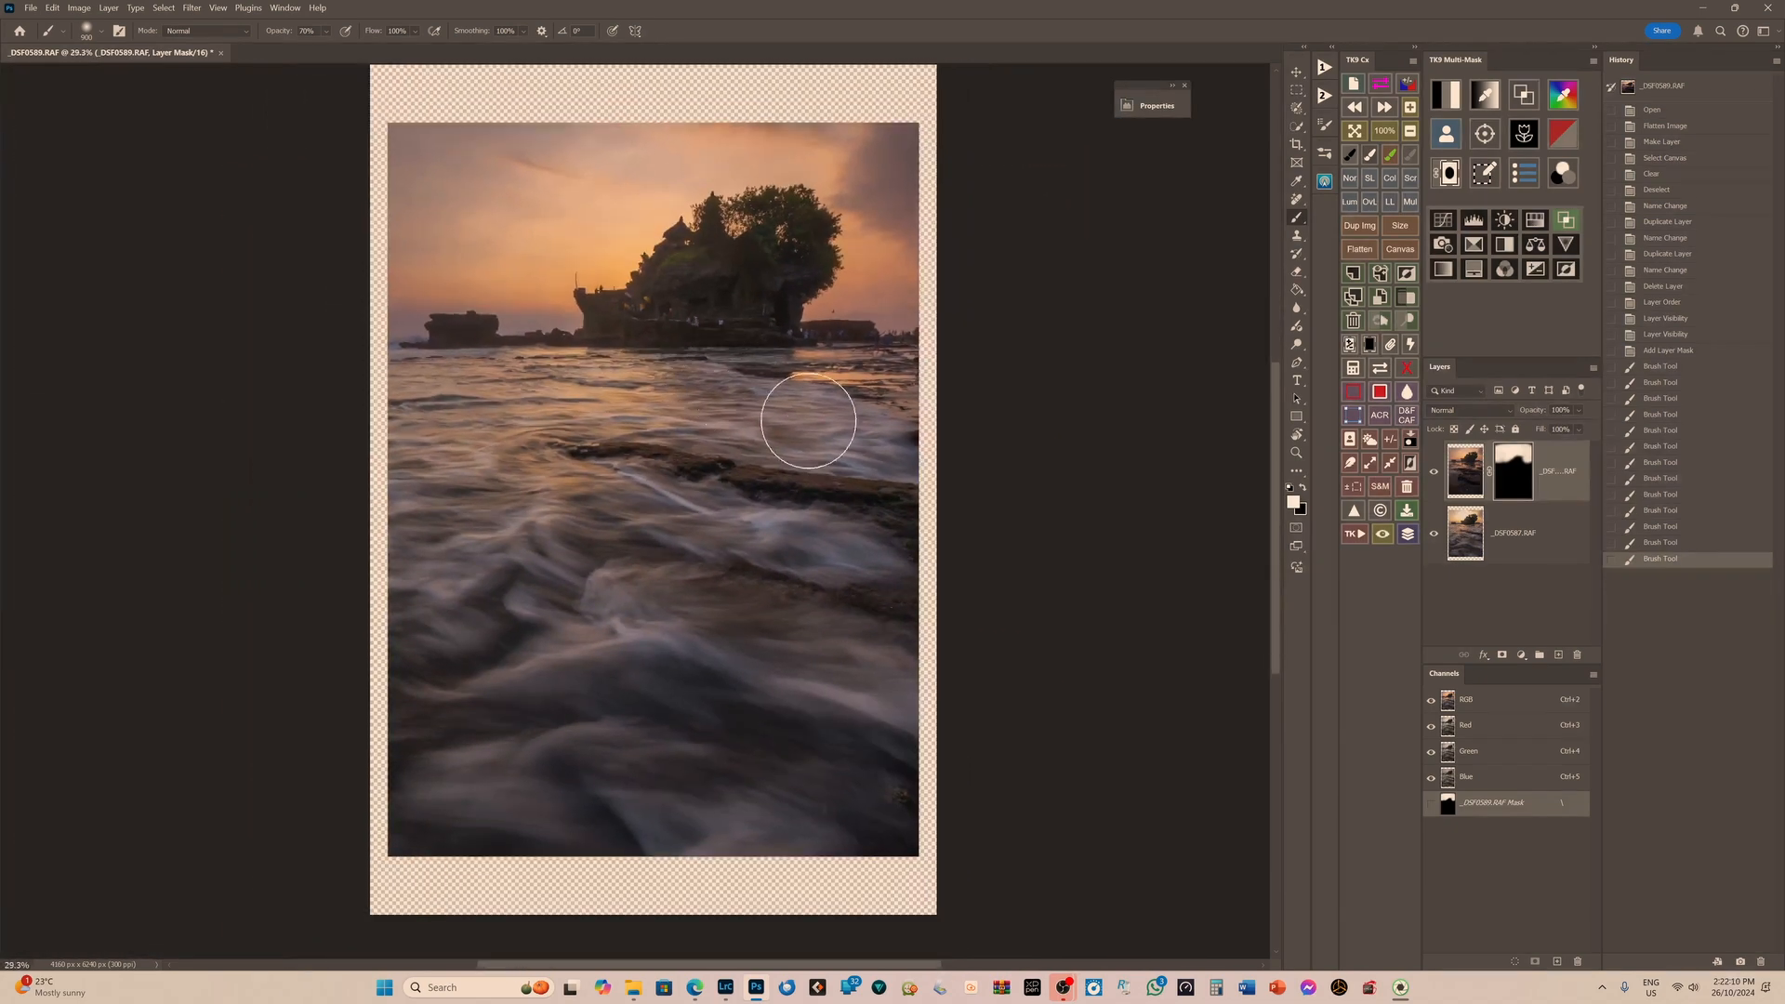
left_click(1512, 472, "alt")
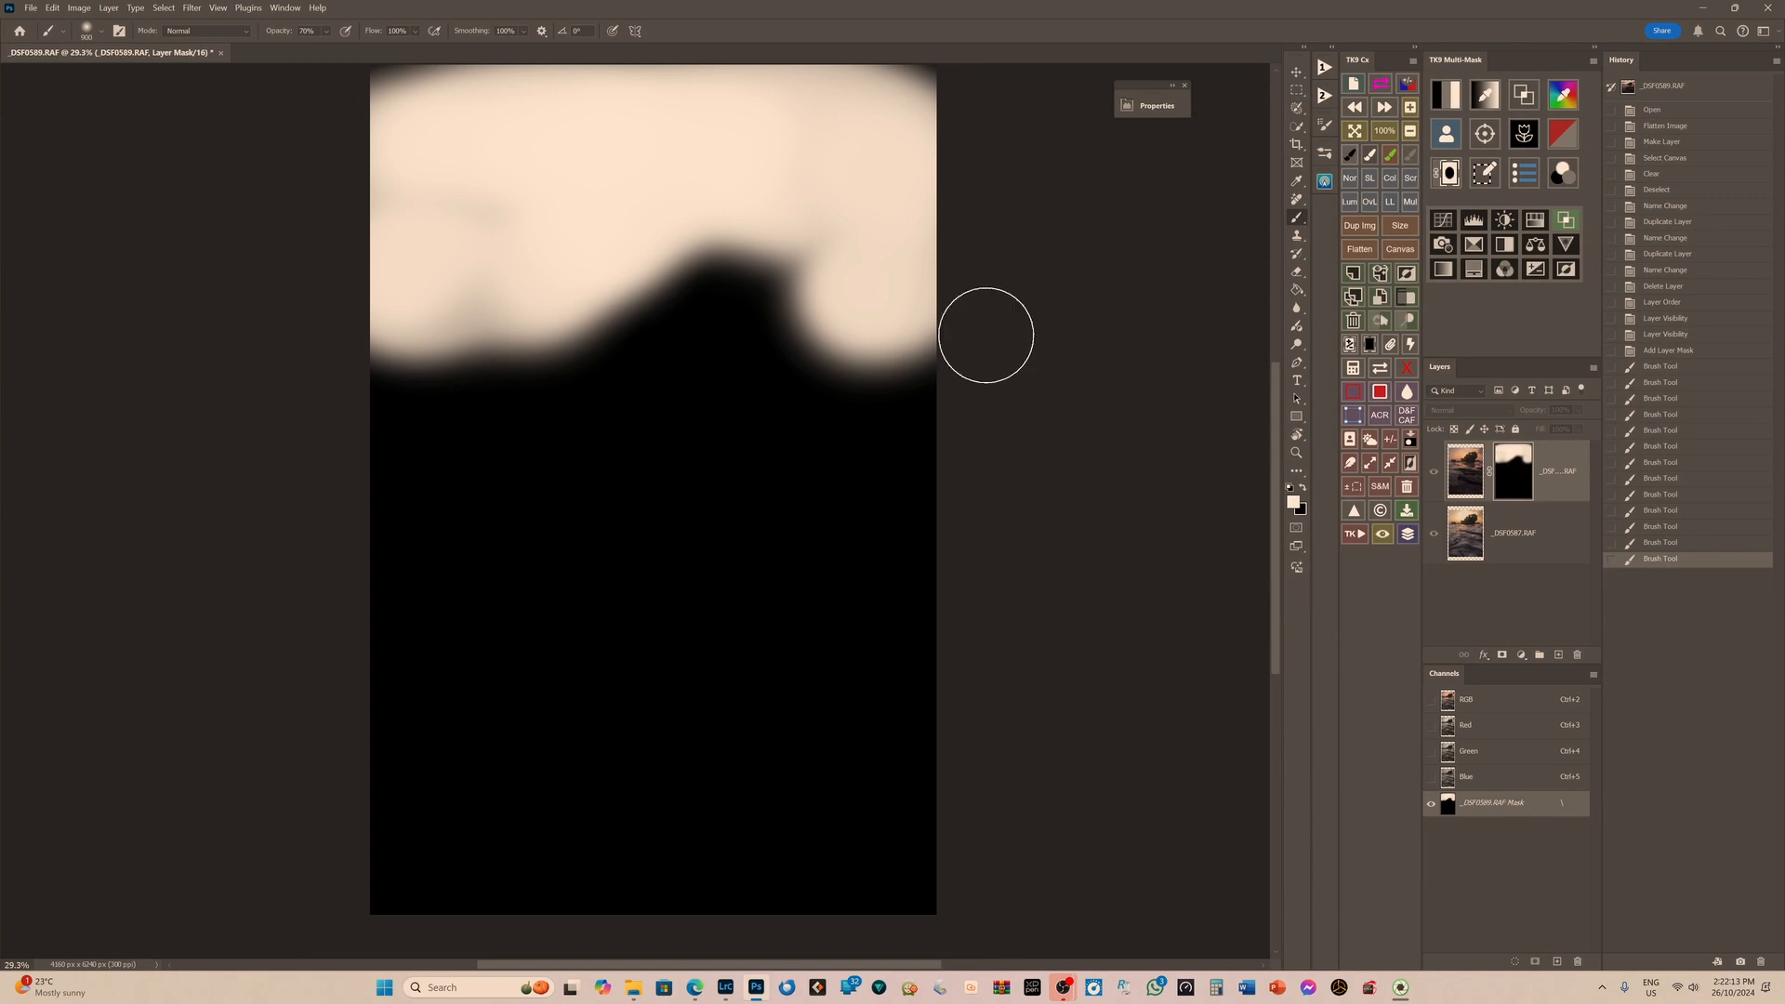
scroll(491, 158, "down", 1)
left_click(414, 99)
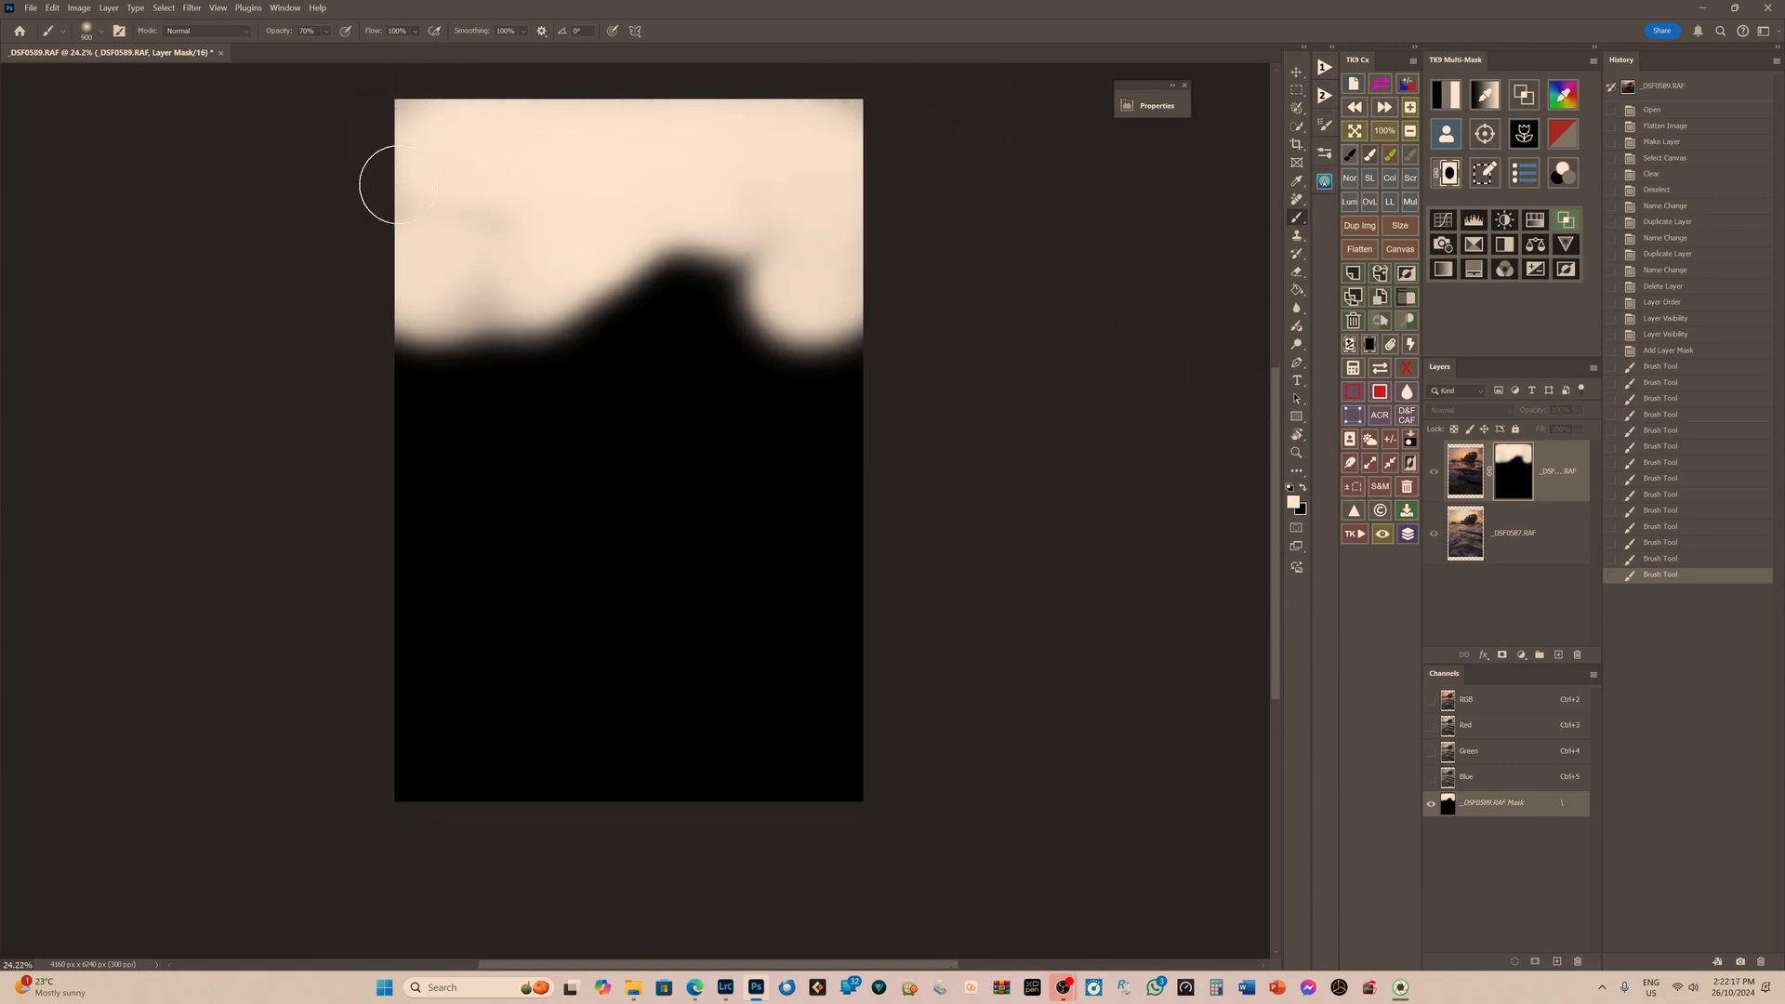
mouse_move(815, 207)
left_mouse_down()
mouse_move(437, 214)
mouse_move(464, 233)
left_mouse_up()
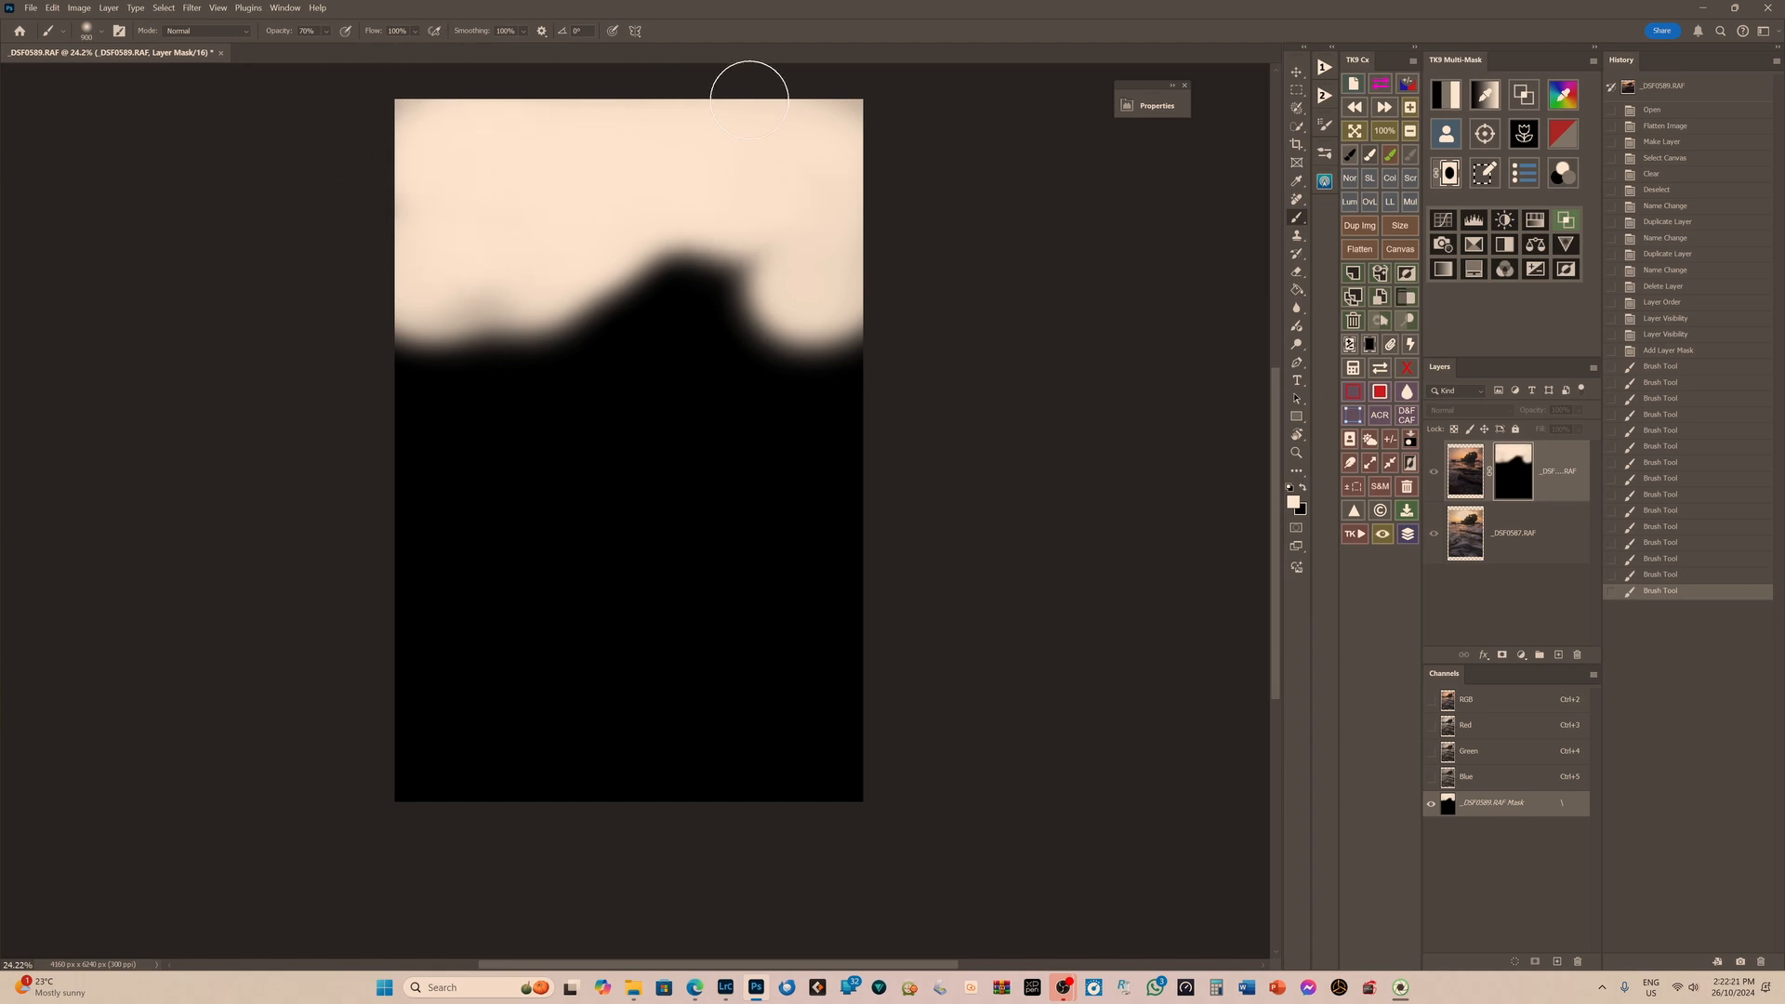
left_click_drag(749, 80, 747, 109)
left_click(1510, 479, "alt")
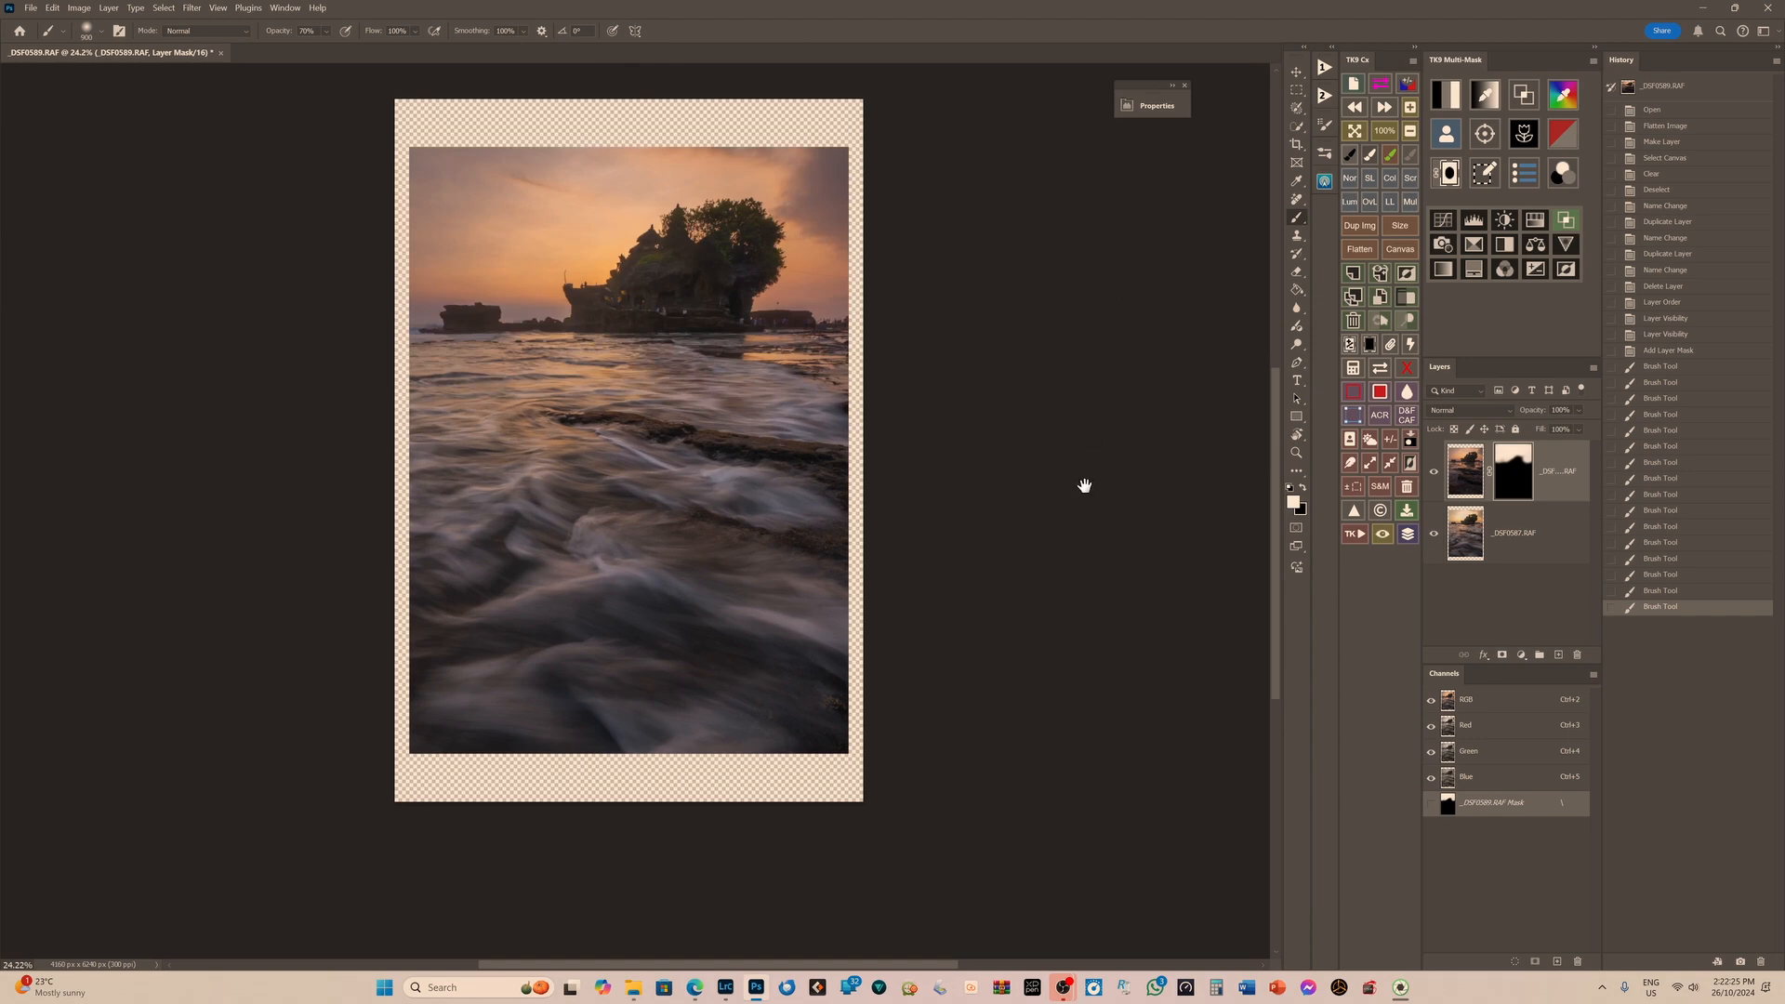
Compare the blend with the finished Tanah Lot Sunset photo in the browser's Seascapes gallery, and return to Photoshop.
left_click_drag(1023, 342, 1040, 414)
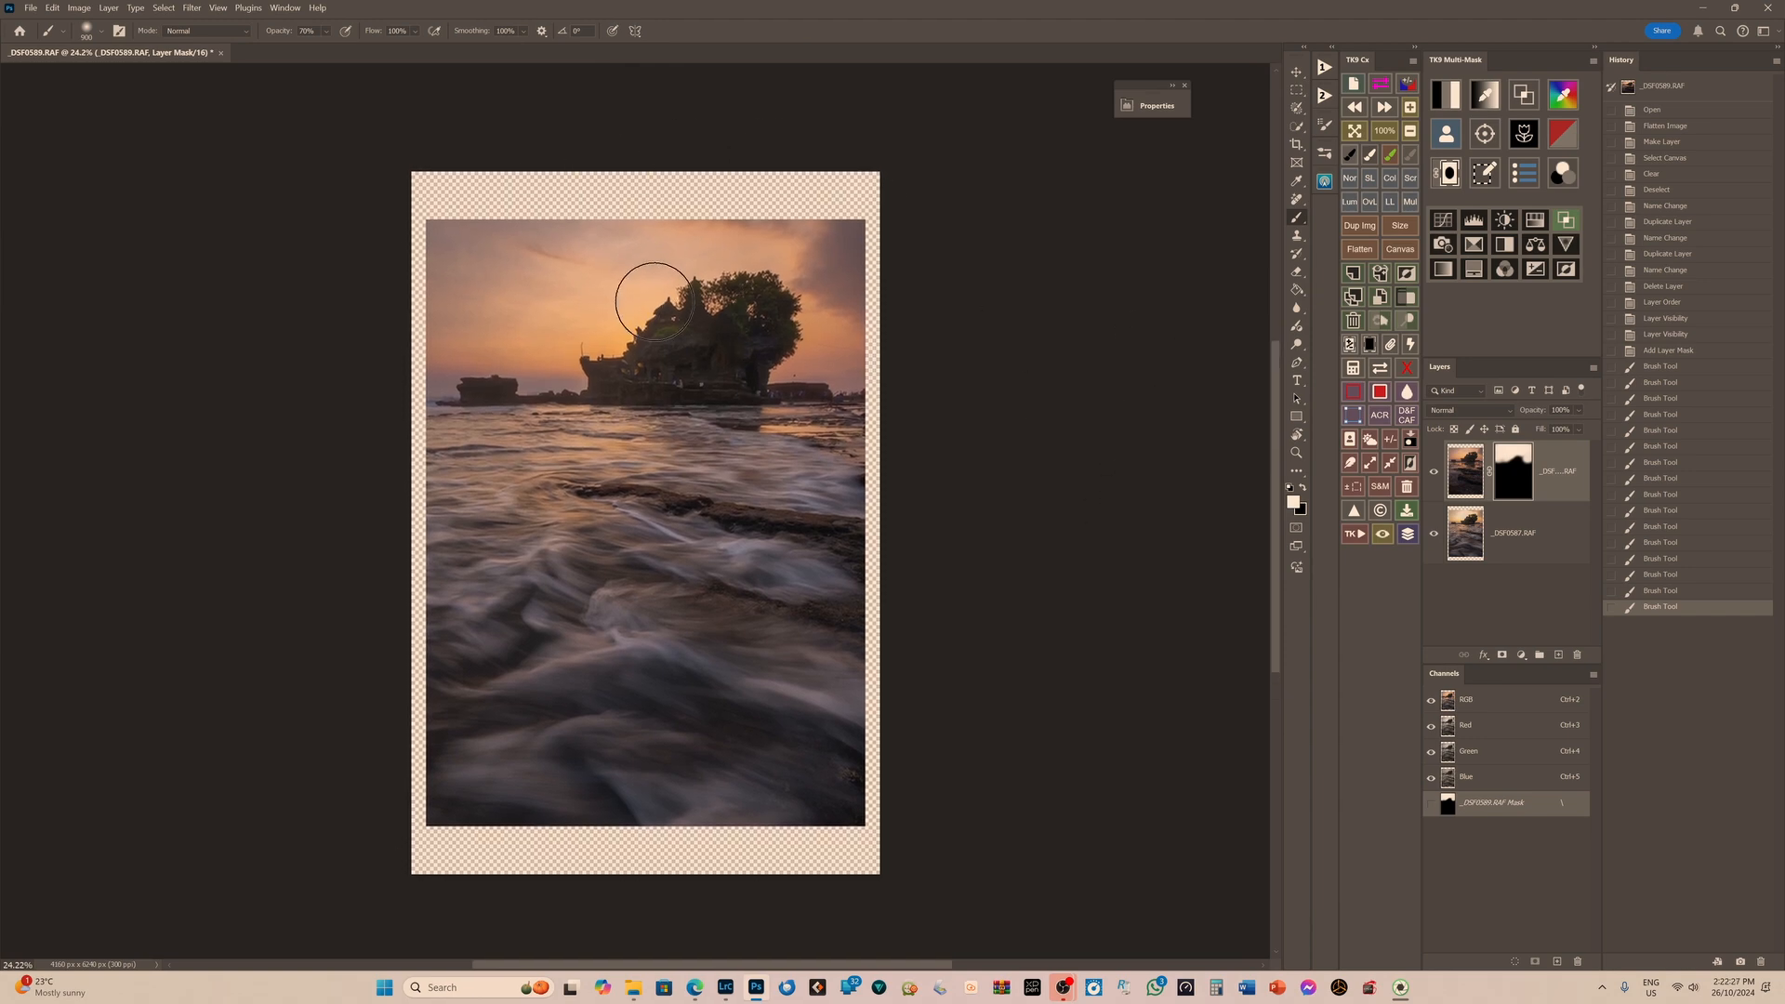
scroll(689, 530, "up", 1)
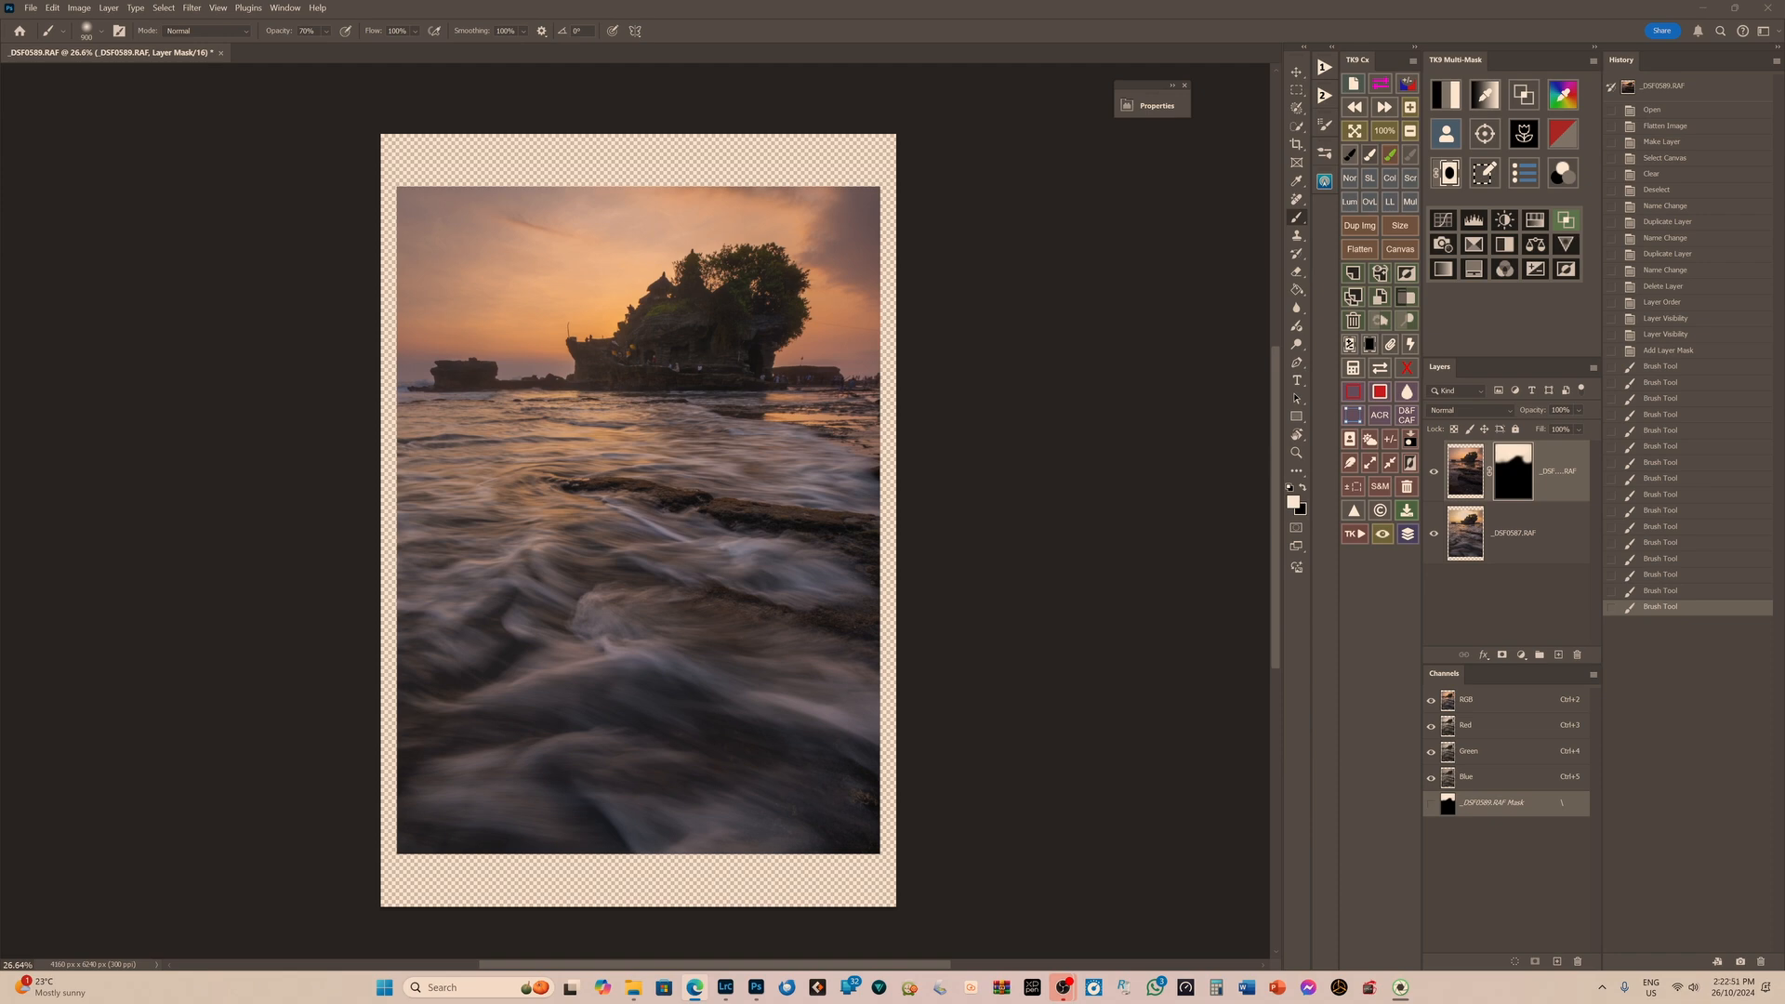
left_click_drag(1784, 93, 1036, 59)
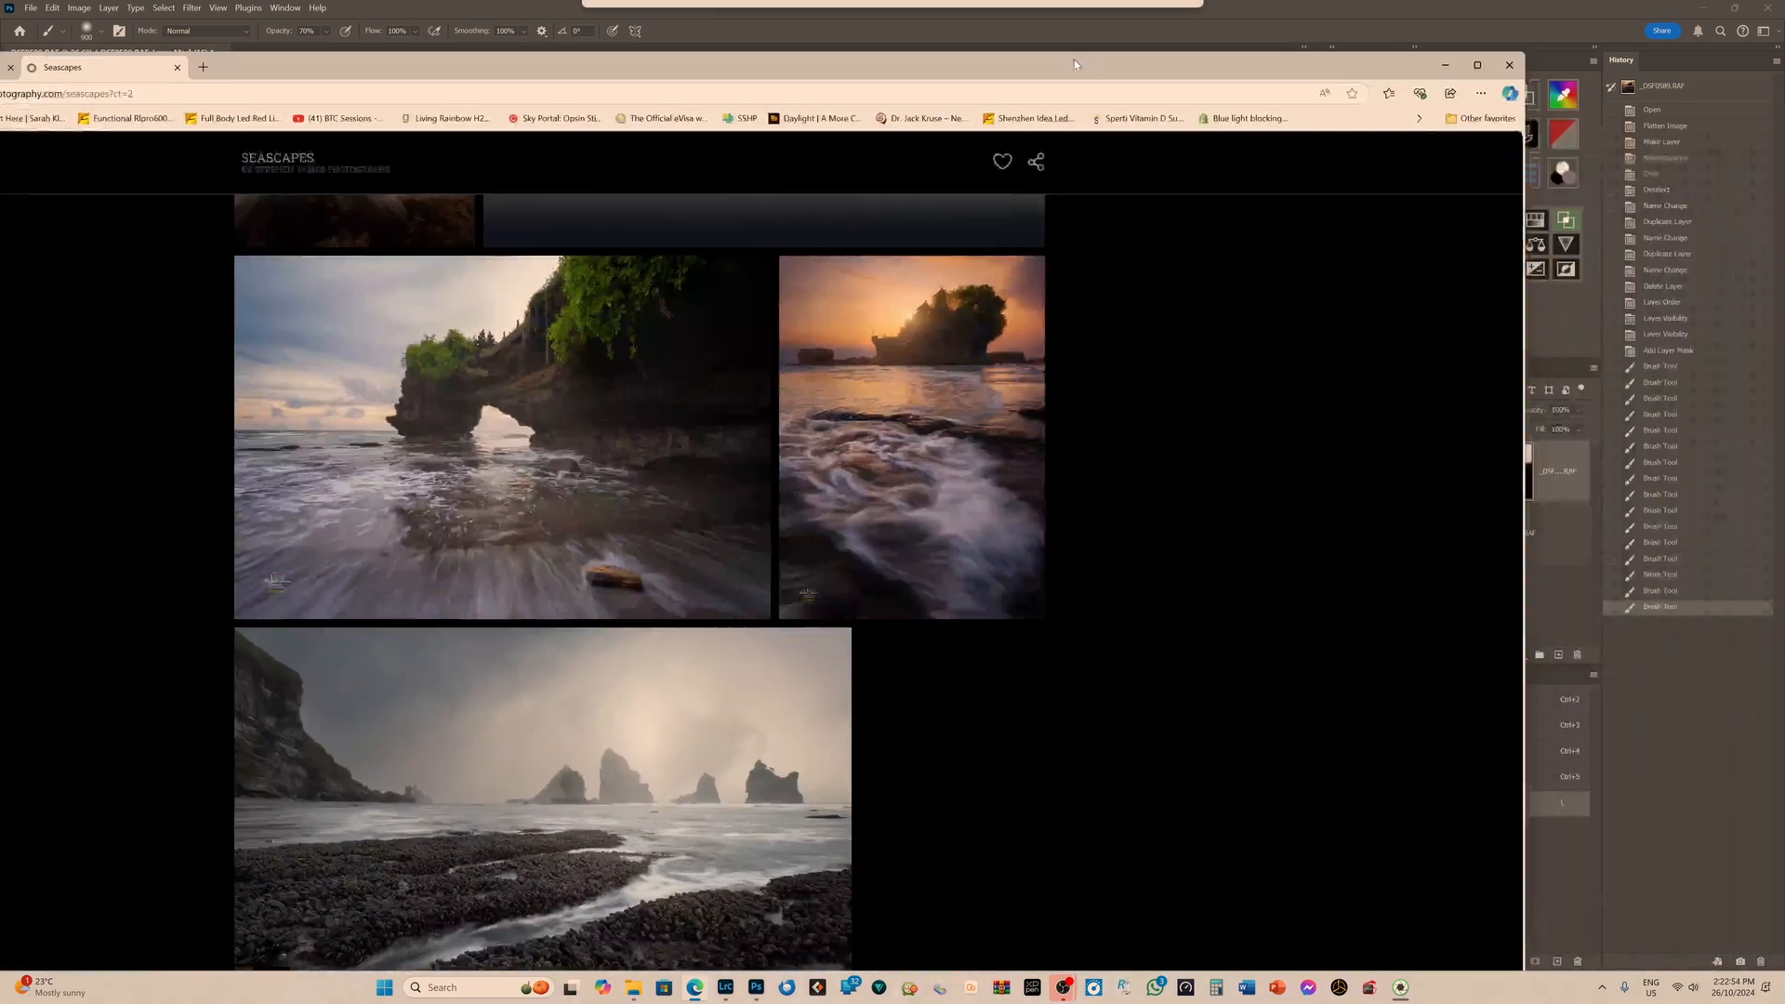
left_click(940, 415)
left_click(1483, 66)
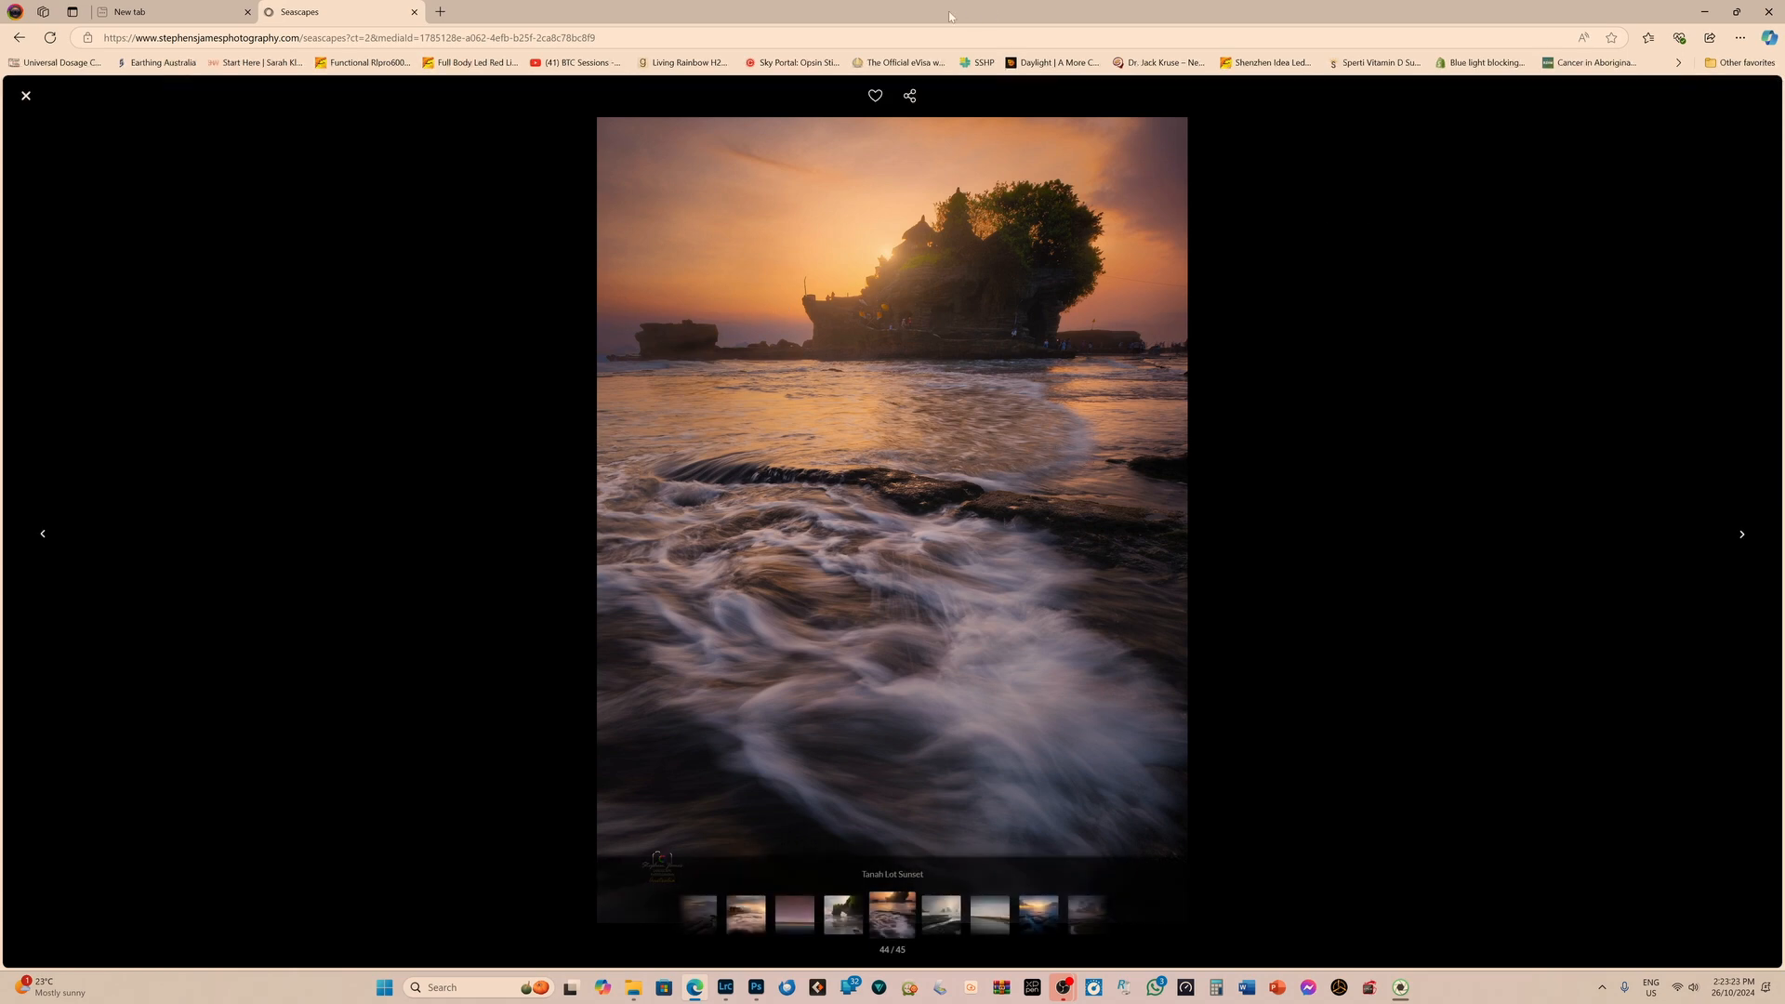
left_click_drag(949, 11, 1784, 101)
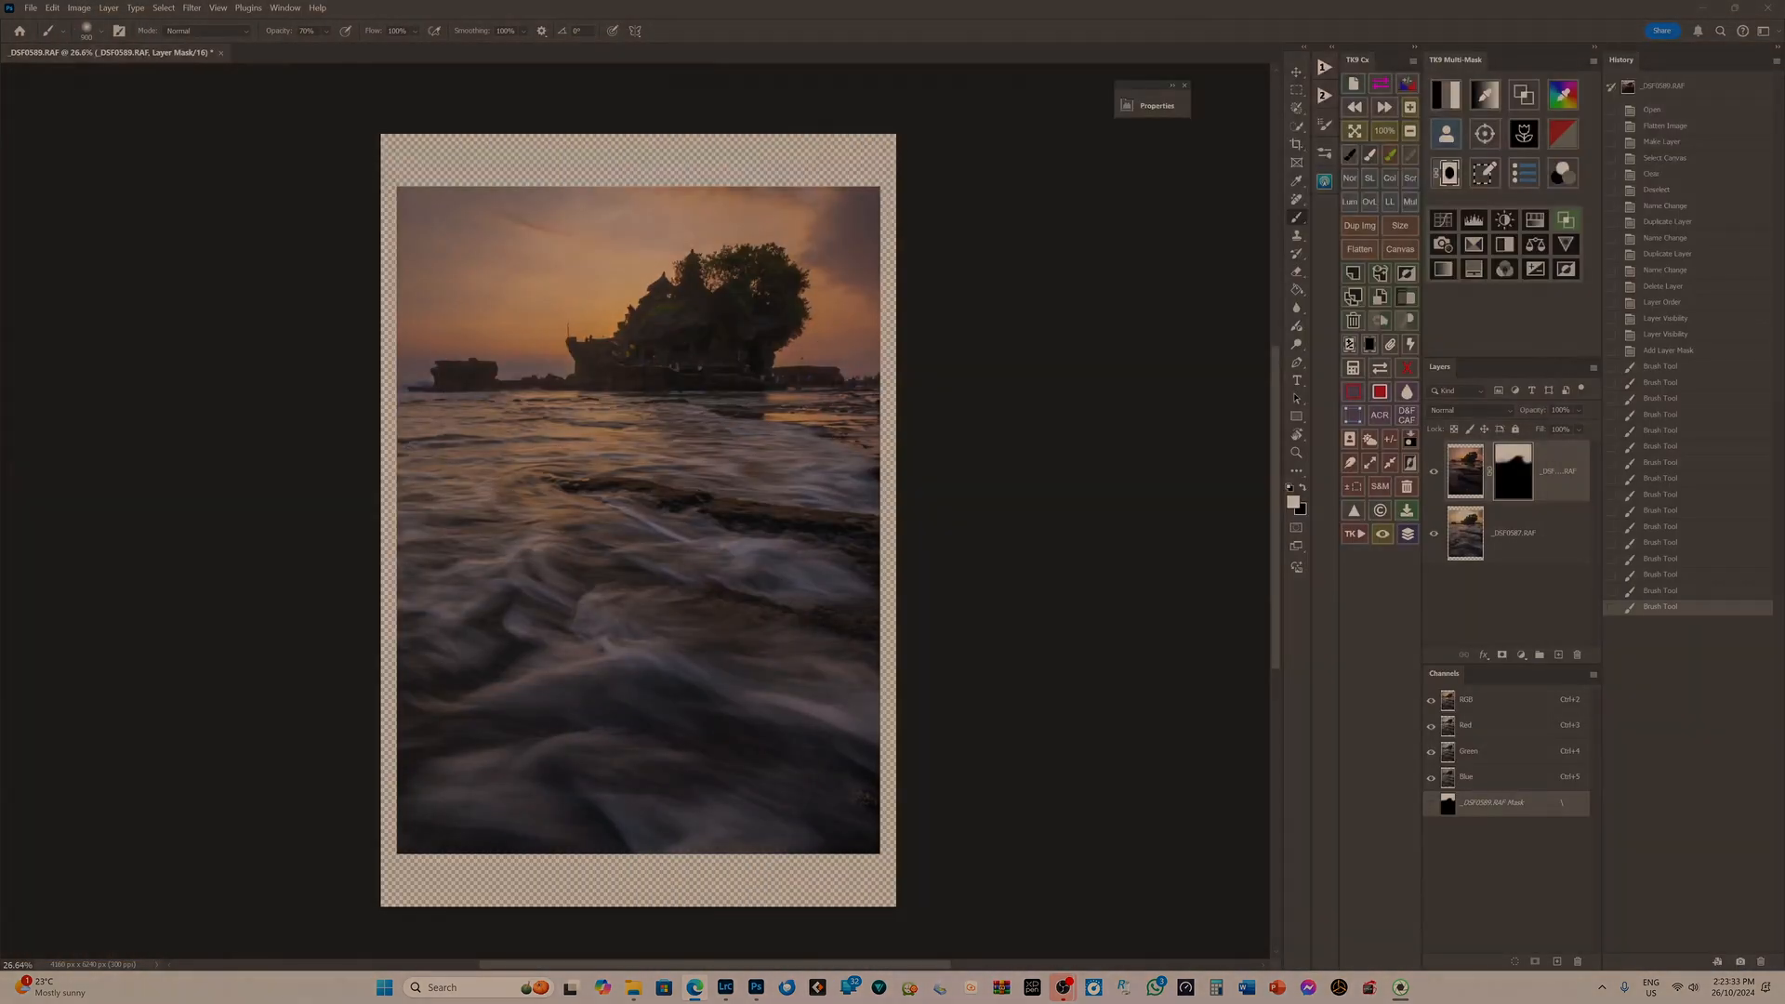